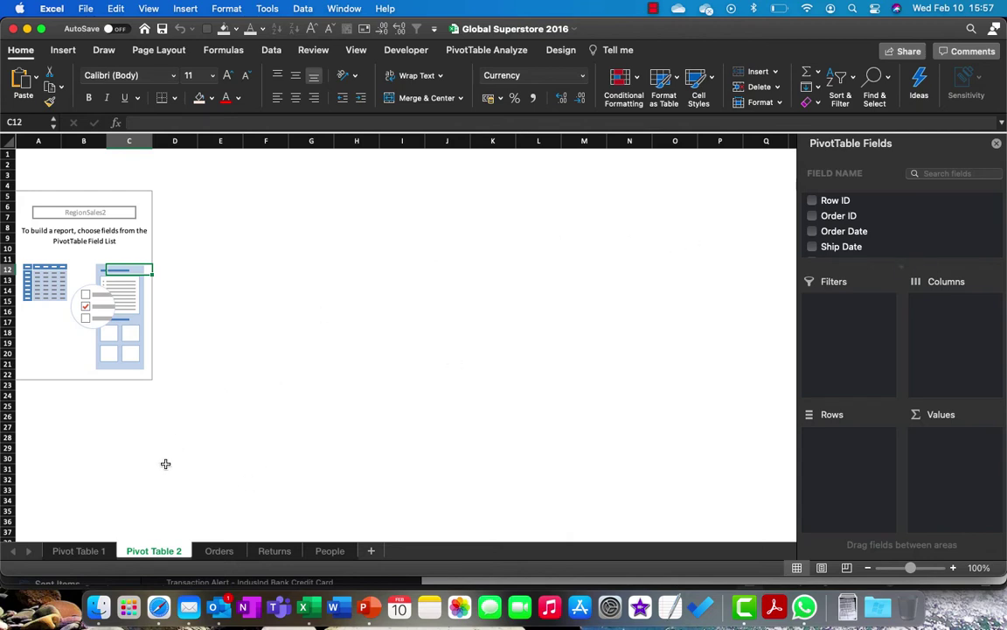
- Add the Ship Mode field to the Rows area of the Pivot Table 2 sheet's pivot table and clear its filter
{"action": "left_click", "coordinate": [69, 551]}
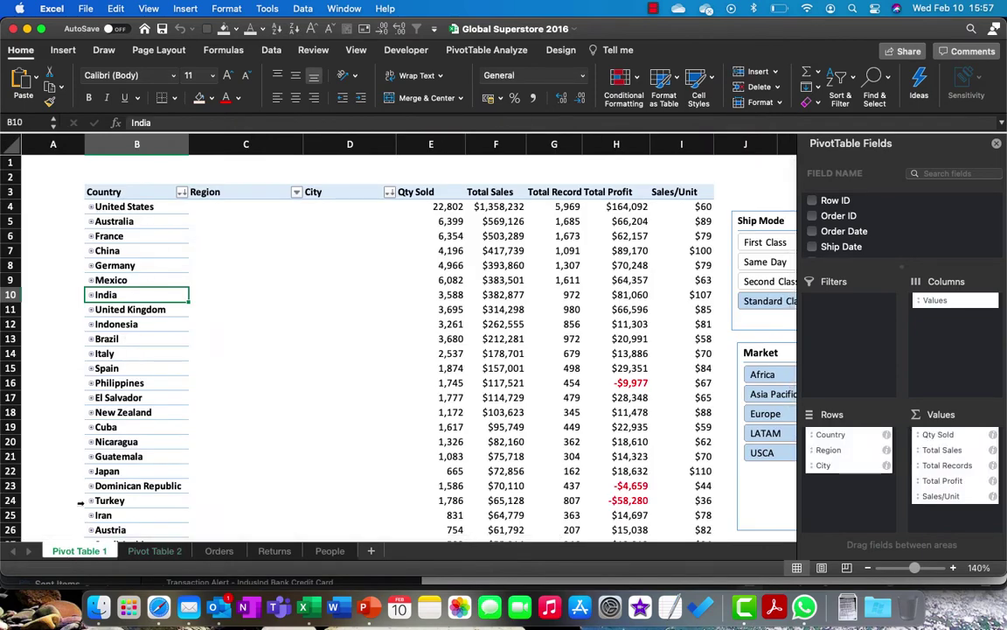
{"action": "left_click", "coordinate": [142, 550]}
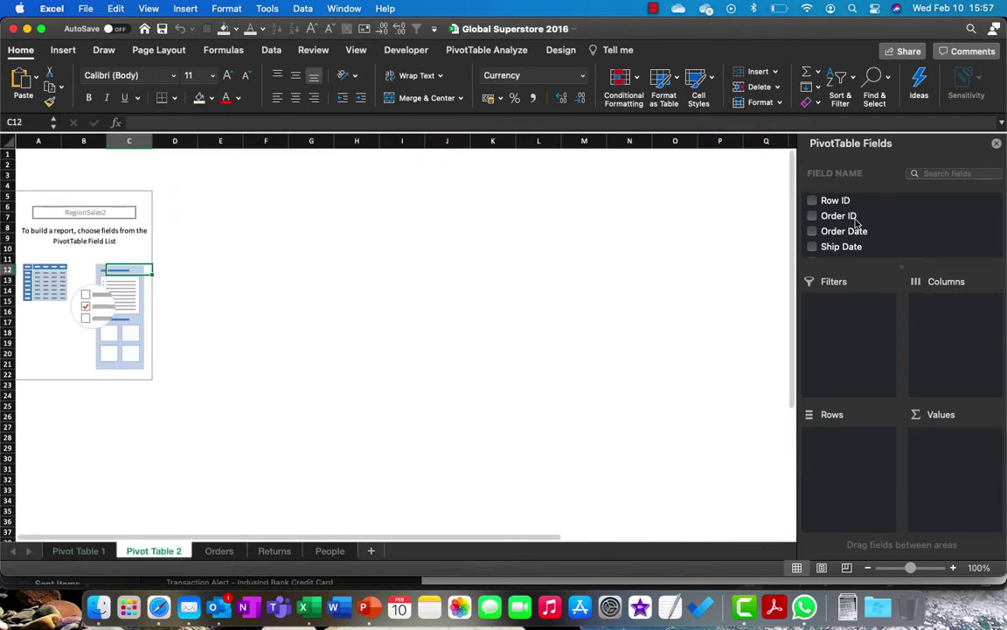
{"action": "scroll", "coordinate": [856, 223], "scroll_direction": "down", "scroll_amount": 2}
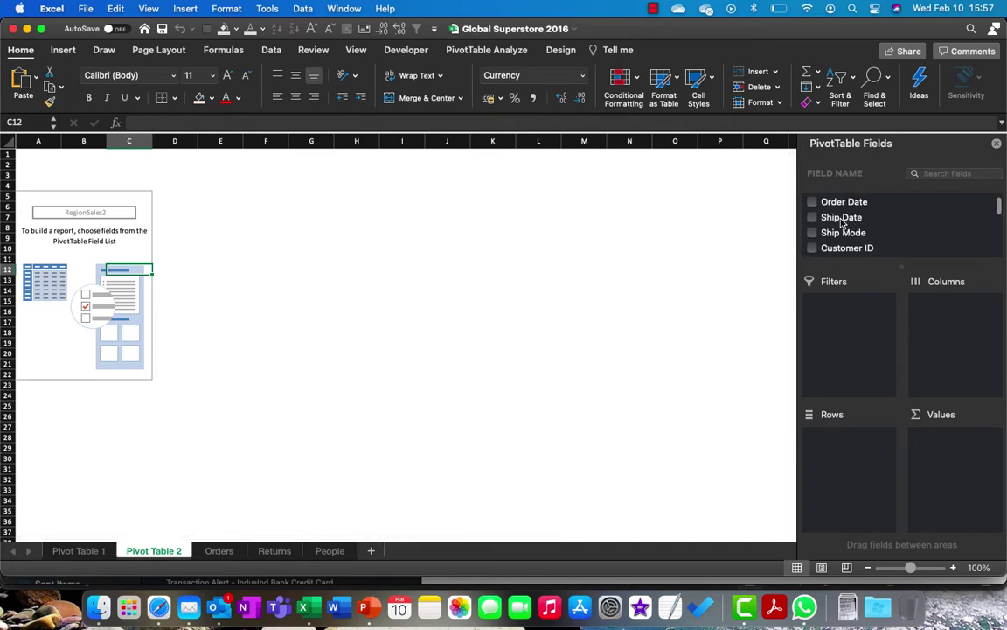
{"action": "left_click_drag", "start_coordinate": [842, 234], "coordinate": [682, 436]}
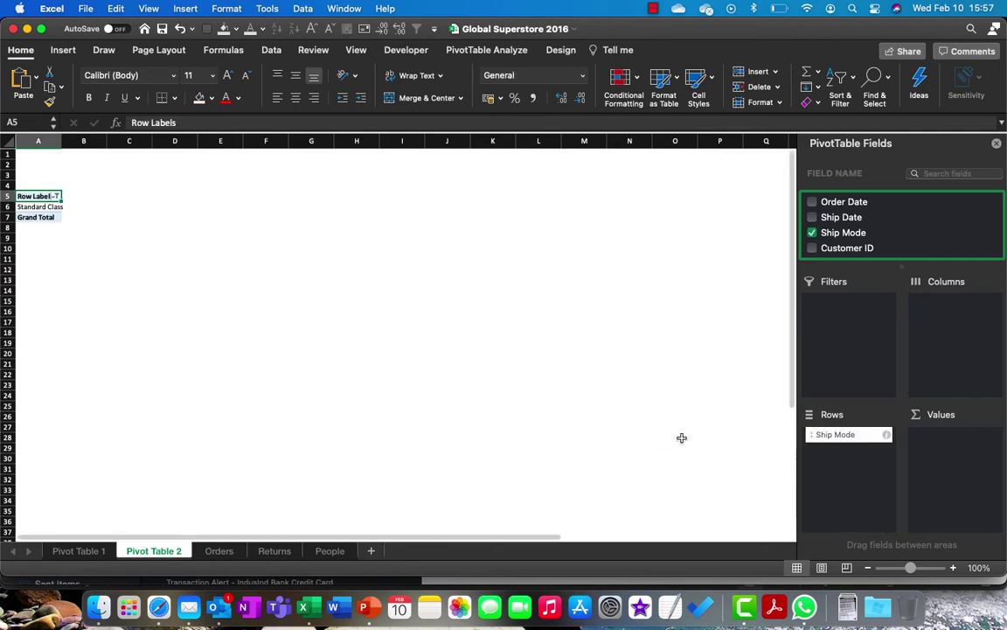
{"action": "left_click", "coordinate": [56, 196]}
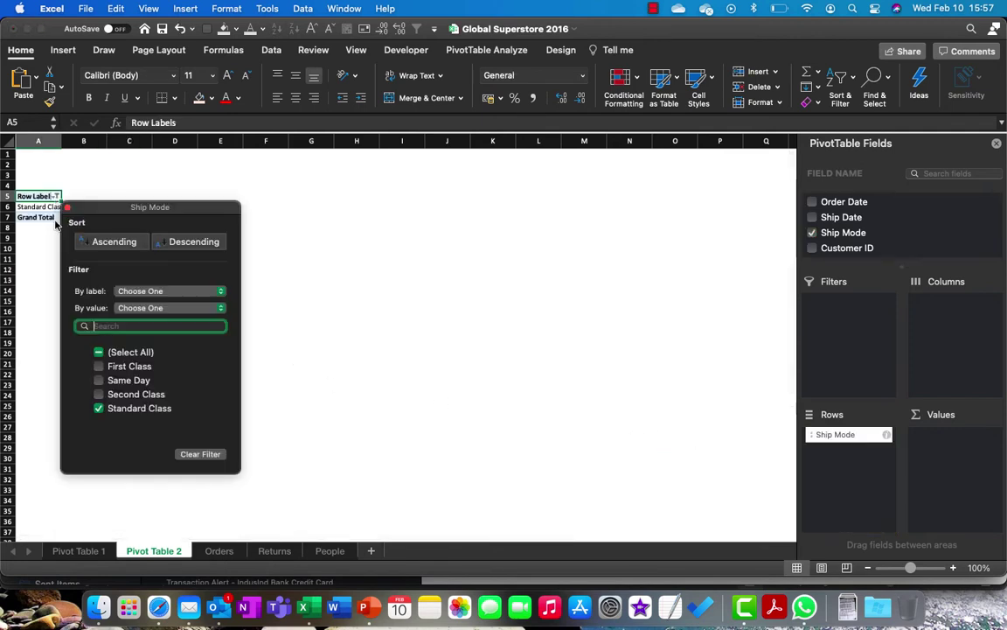
{"action": "left_click", "coordinate": [189, 454]}
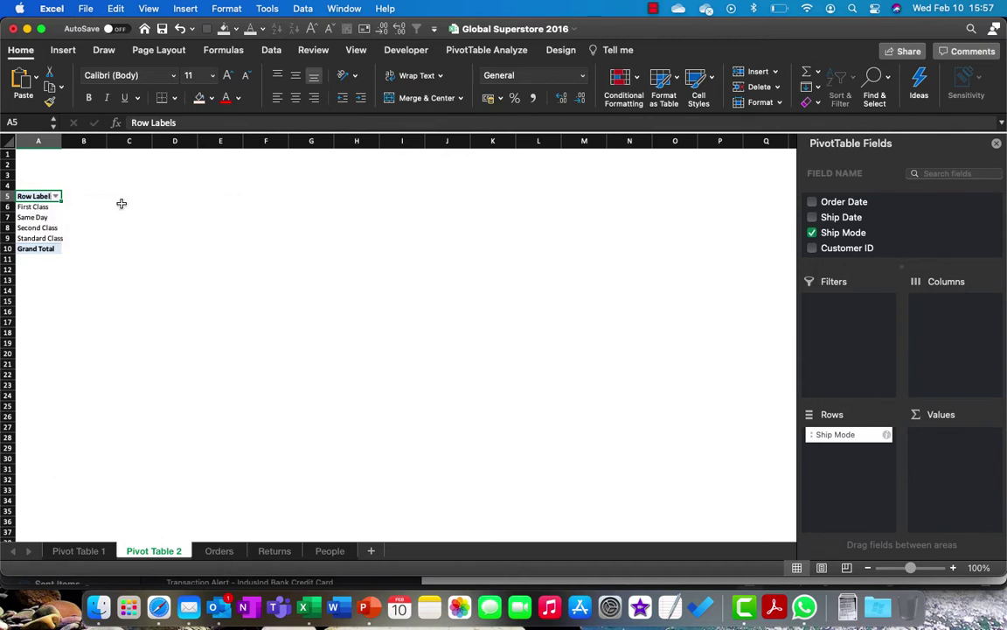
- Add Ship Mode to Values as a count, formatted as Number with 0 decimal places and the 1000 separator
{"action": "left_click_drag", "start_coordinate": [845, 236], "coordinate": [983, 477]}
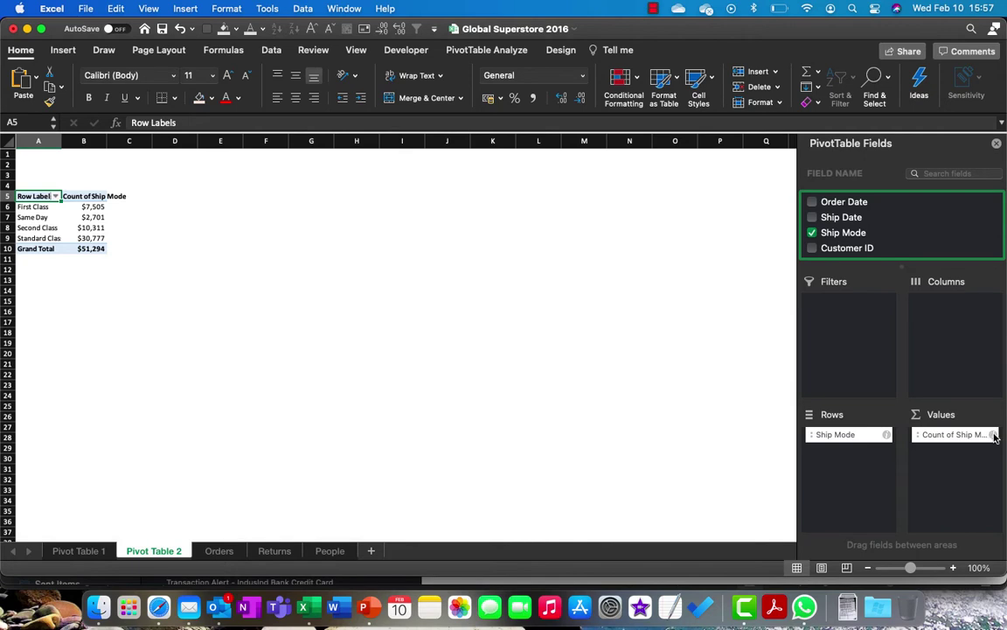
{"action": "left_click", "coordinate": [994, 435]}
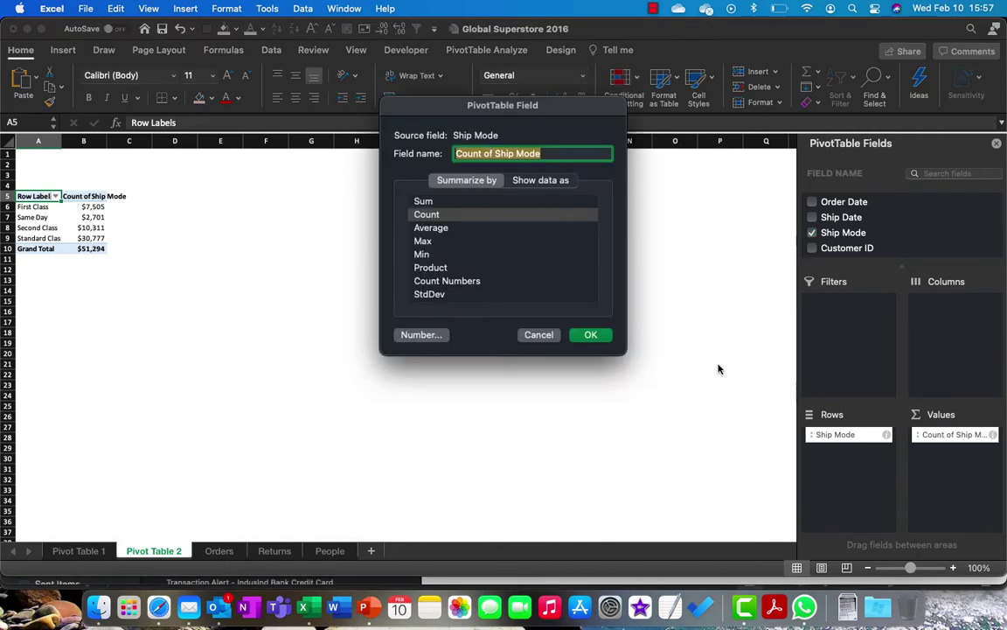
{"action": "left_click", "coordinate": [422, 335]}
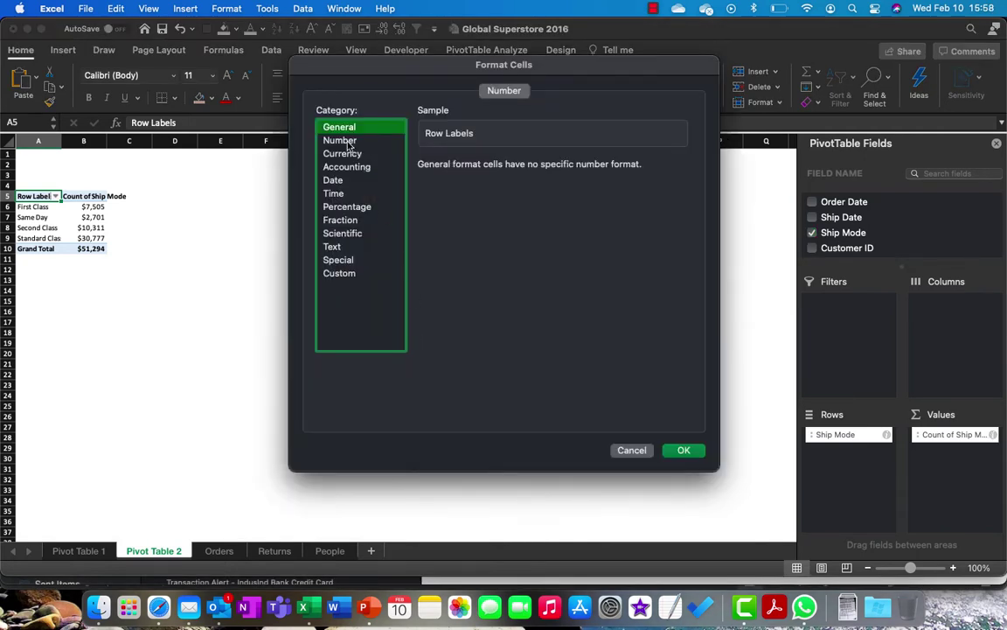
{"action": "left_click", "coordinate": [346, 142]}
{"action": "left_click", "coordinate": [521, 169]}
{"action": "left_click", "coordinate": [522, 168]}
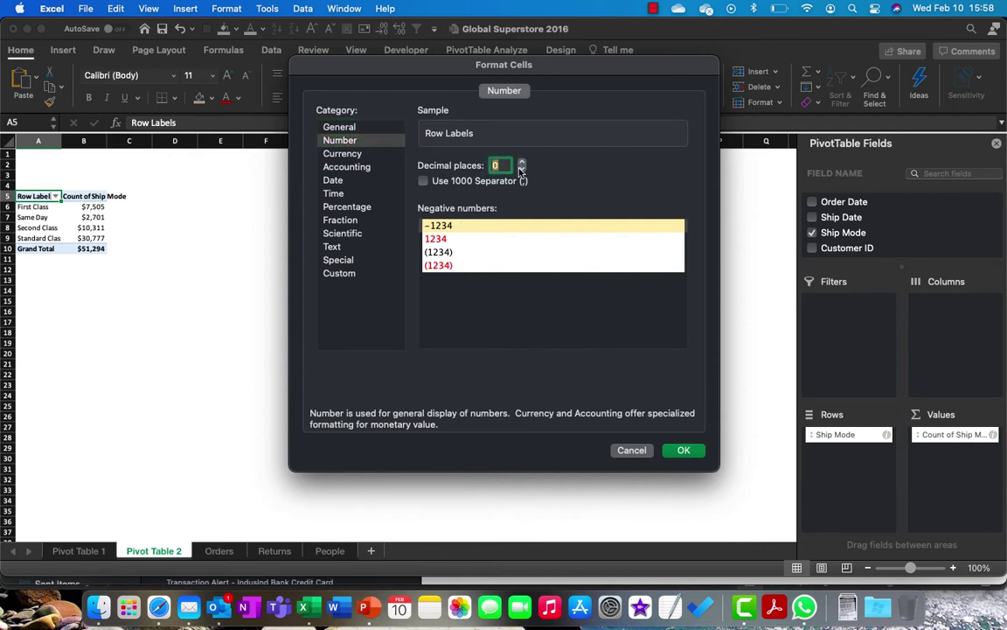
{"action": "left_click", "coordinate": [452, 184]}
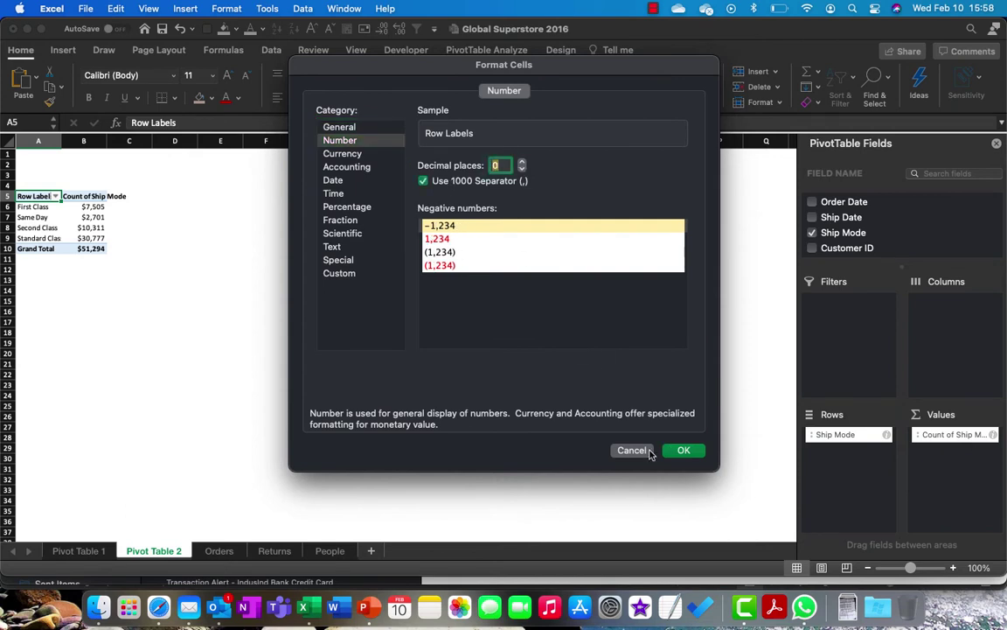
{"action": "left_click", "coordinate": [682, 450]}
{"action": "left_click", "coordinate": [592, 334]}
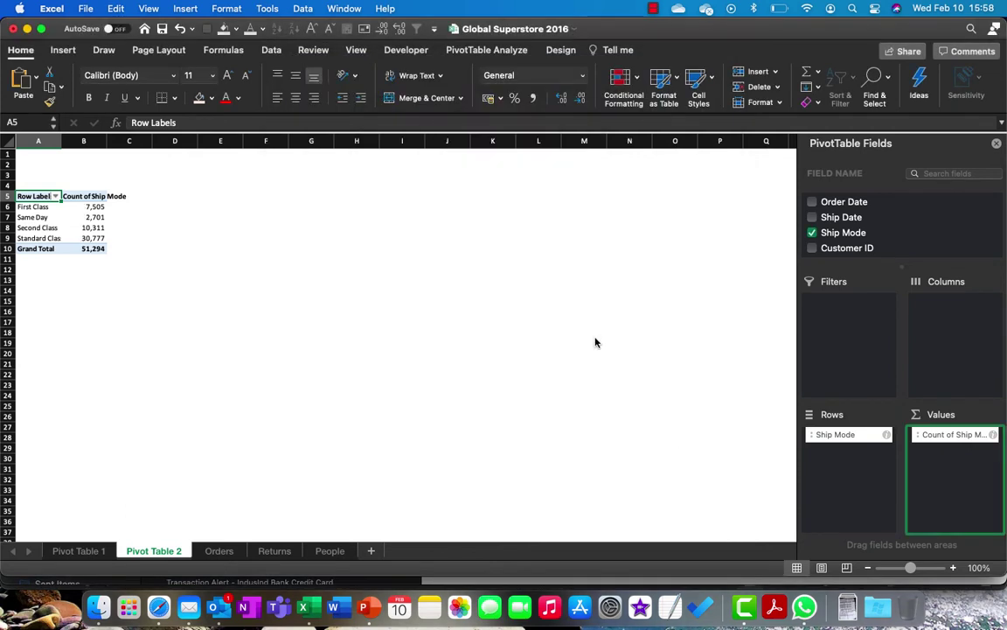
- Widen column B to fit the Count of Ship Mode header and check the First Class and Same Day counts
{"action": "left_click_drag", "start_coordinate": [105, 141], "coordinate": [130, 141]}
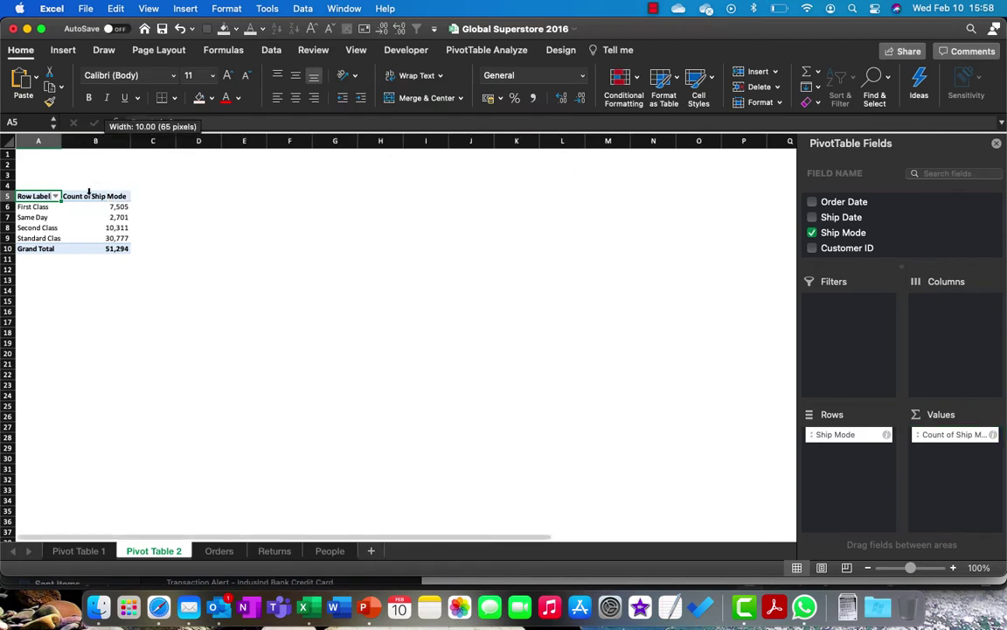
{"action": "left_click", "coordinate": [109, 207]}
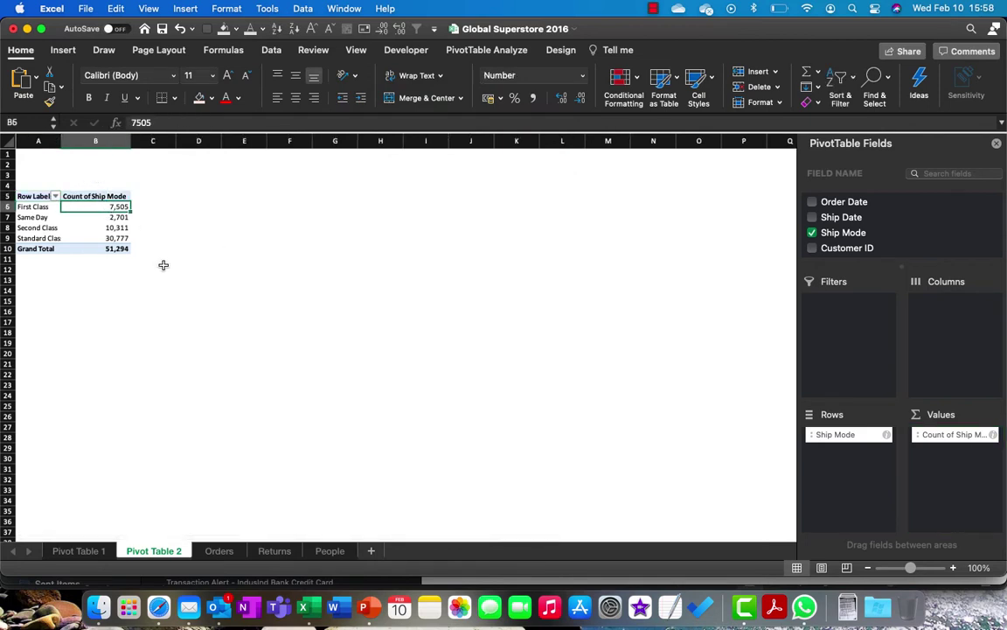
{"action": "left_click", "coordinate": [109, 217]}
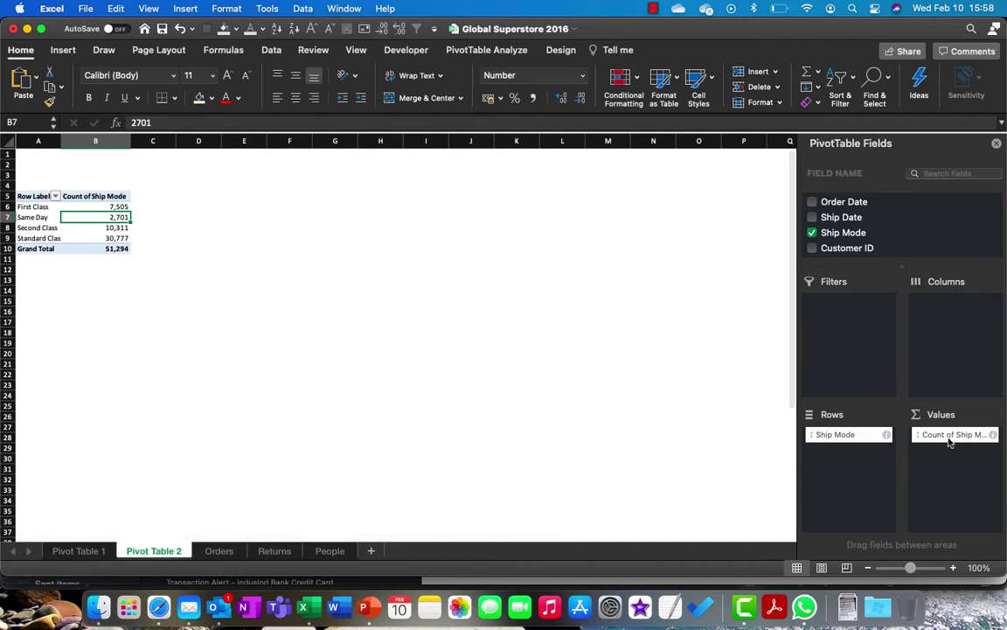
- Remove the Ship Mode field from both the Values and Rows areas to empty the pivot table
{"action": "left_click_drag", "start_coordinate": [949, 436], "coordinate": [631, 363]}
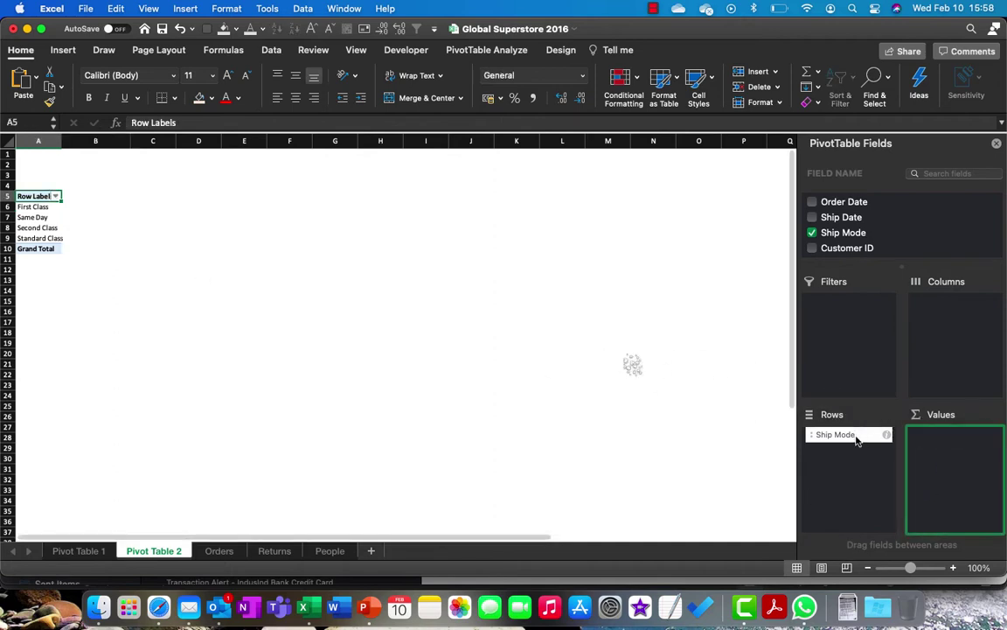
{"action": "left_click_drag", "start_coordinate": [844, 435], "coordinate": [655, 391]}
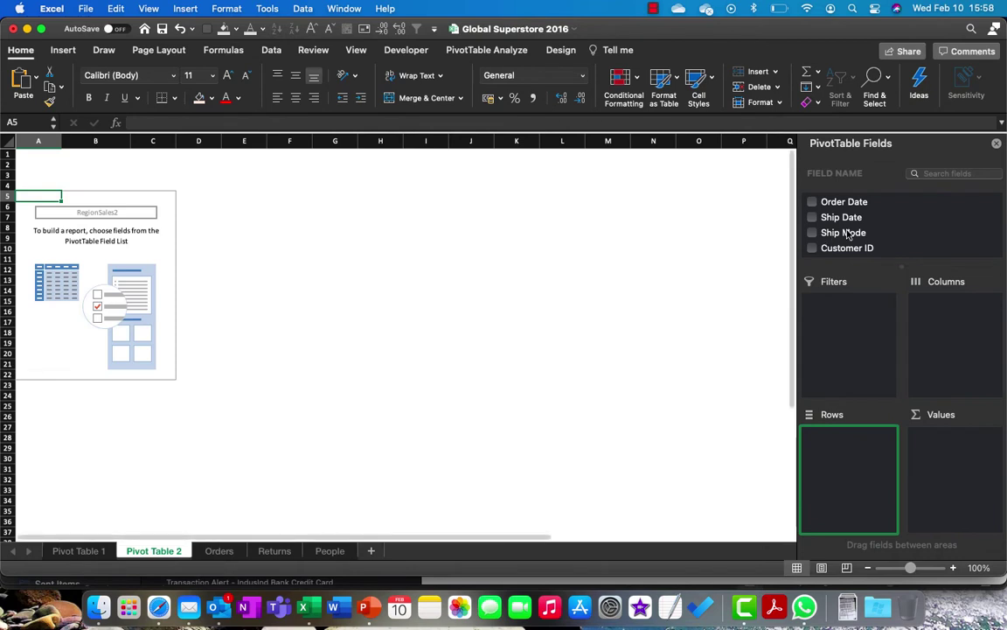
- Add Quantity to the Values area, preview the Count, Average, Max and Min summary functions, and cancel the field settings
{"action": "scroll", "coordinate": [871, 221], "scroll_direction": "down", "scroll_amount": 5}
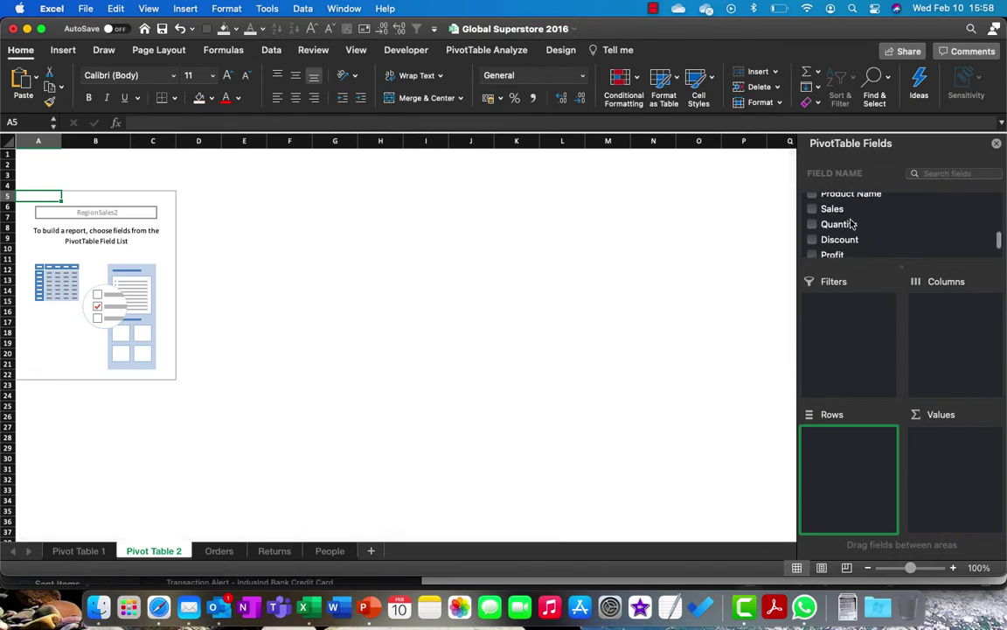
{"action": "left_click_drag", "start_coordinate": [843, 230], "coordinate": [959, 475]}
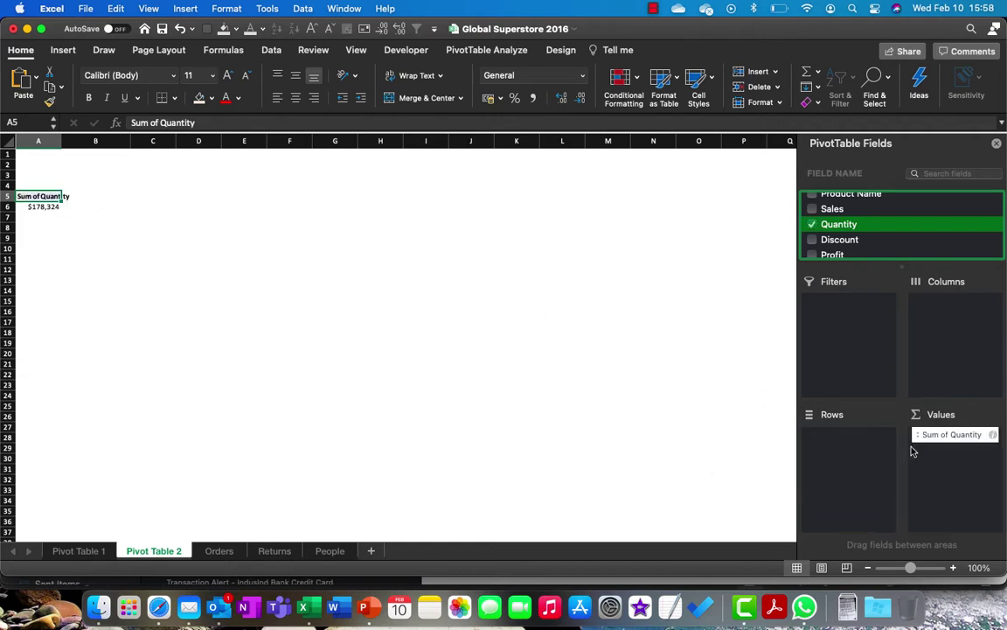
{"action": "left_click", "coordinate": [993, 435]}
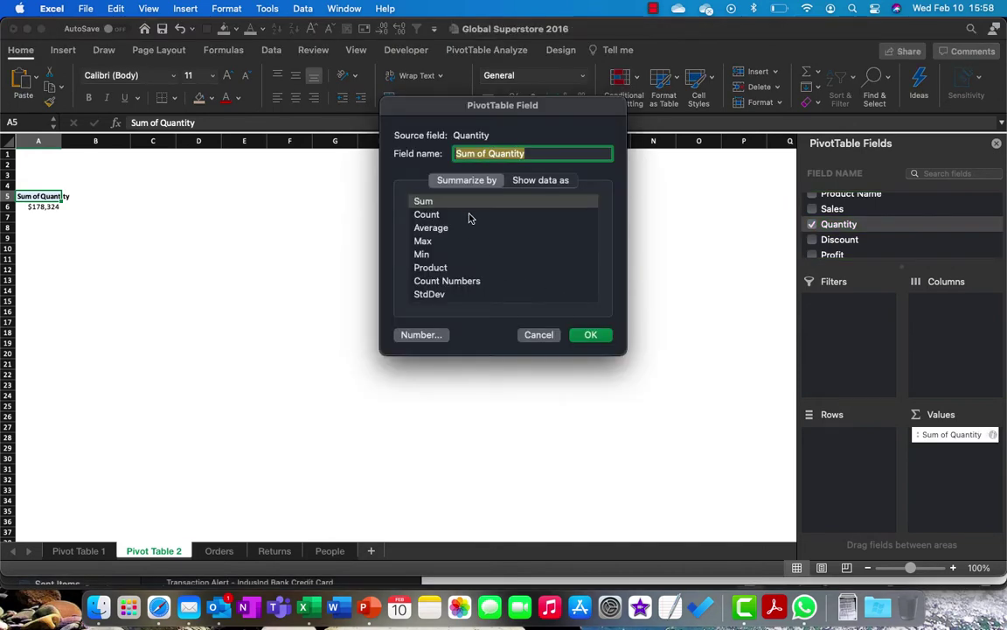
{"action": "left_click", "coordinate": [438, 214]}
{"action": "left_click", "coordinate": [442, 227]}
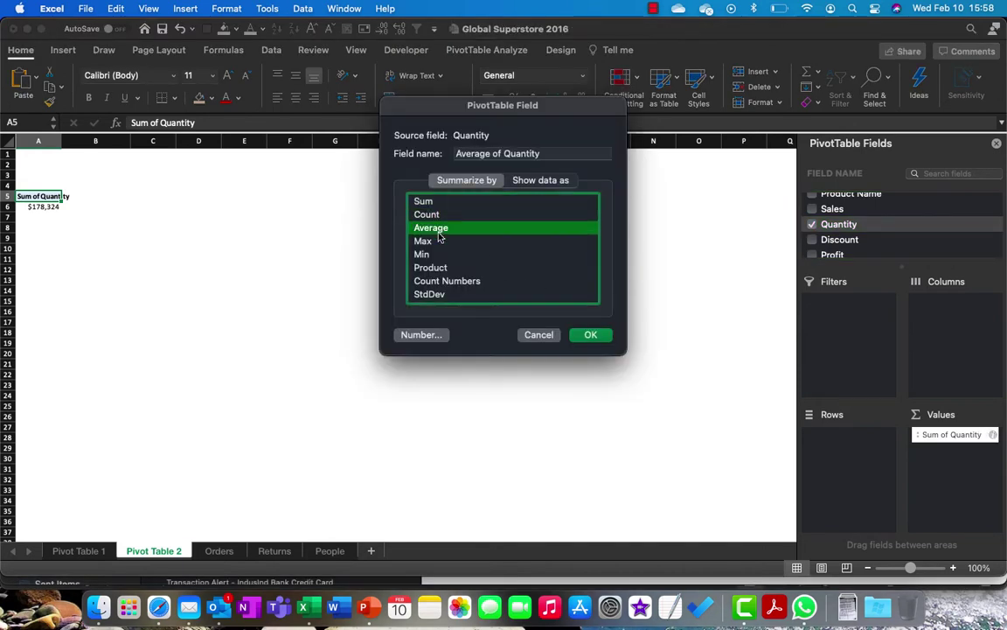
{"action": "left_click", "coordinate": [437, 241]}
{"action": "left_click", "coordinate": [425, 254]}
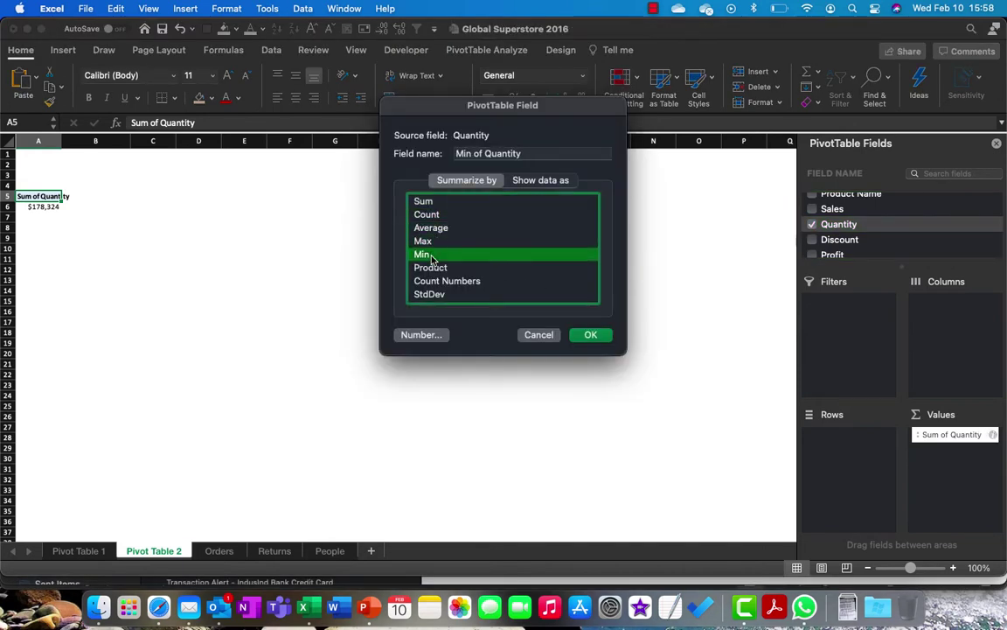
{"action": "left_click", "coordinate": [536, 335]}
- Take Quantity out of Values, place it in the Rows area, and check its first and last row labels
{"action": "left_click_drag", "start_coordinate": [954, 435], "coordinate": [589, 407]}
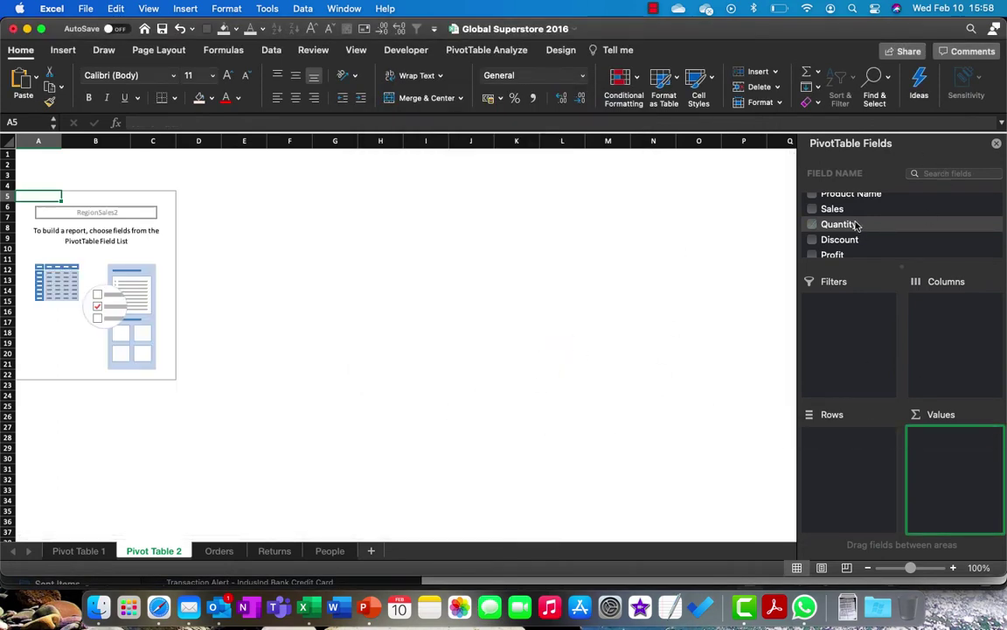
{"action": "left_click_drag", "start_coordinate": [857, 226], "coordinate": [846, 458]}
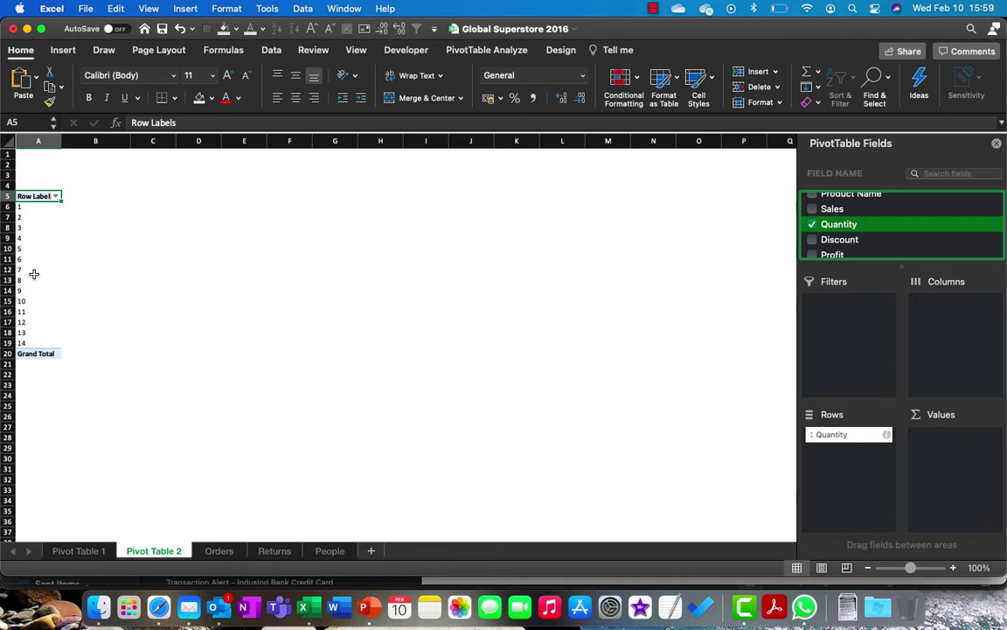
{"action": "left_click", "coordinate": [29, 205]}
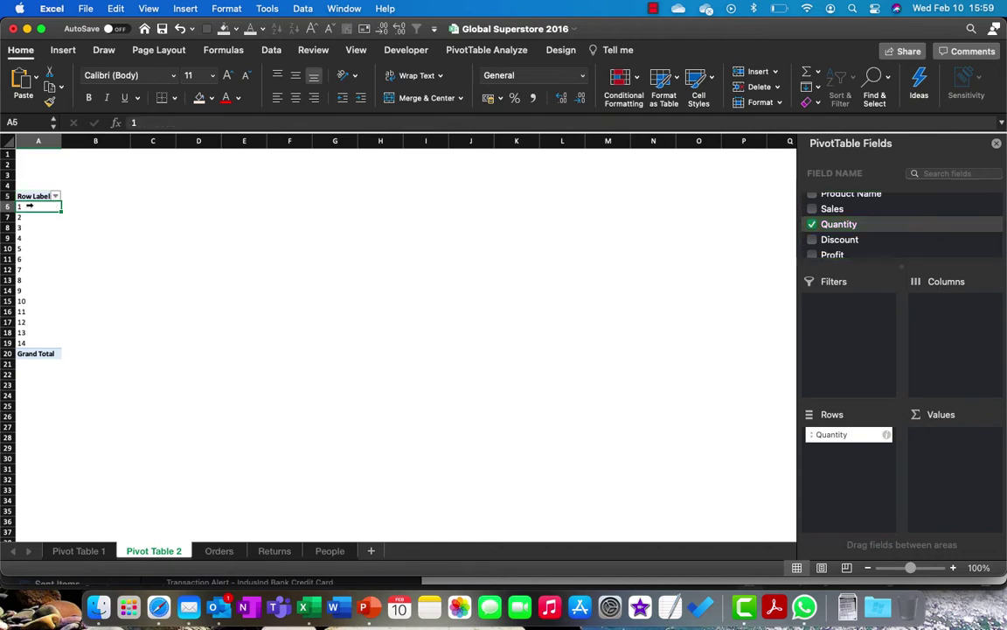
{"action": "left_click", "coordinate": [26, 343]}
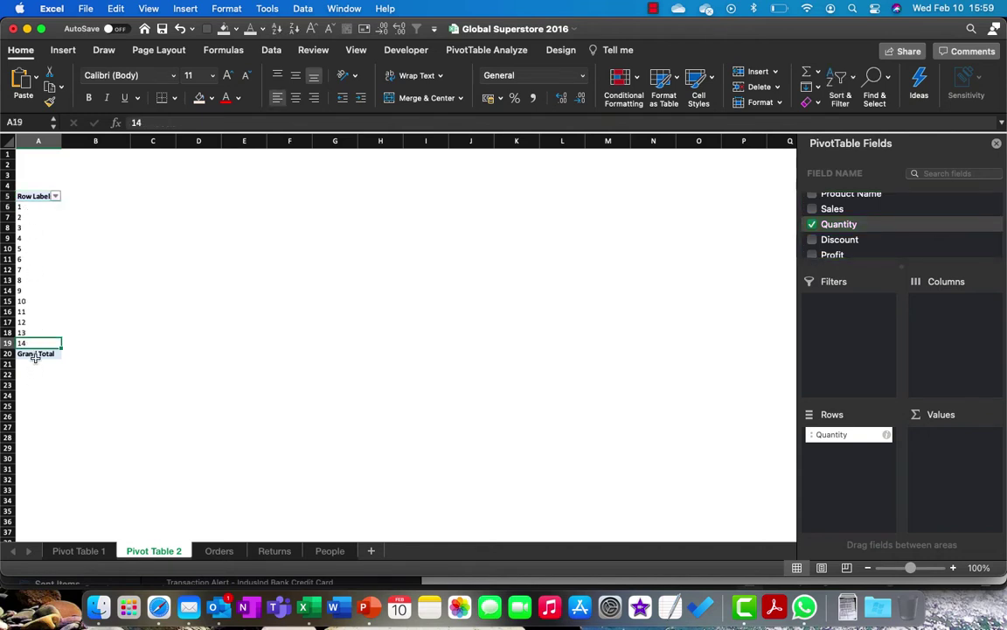
- Review the distinct Quantity values in the Orders sheet's column filter and return to the Pivot Table 2 sheet
{"action": "left_click", "coordinate": [220, 551]}
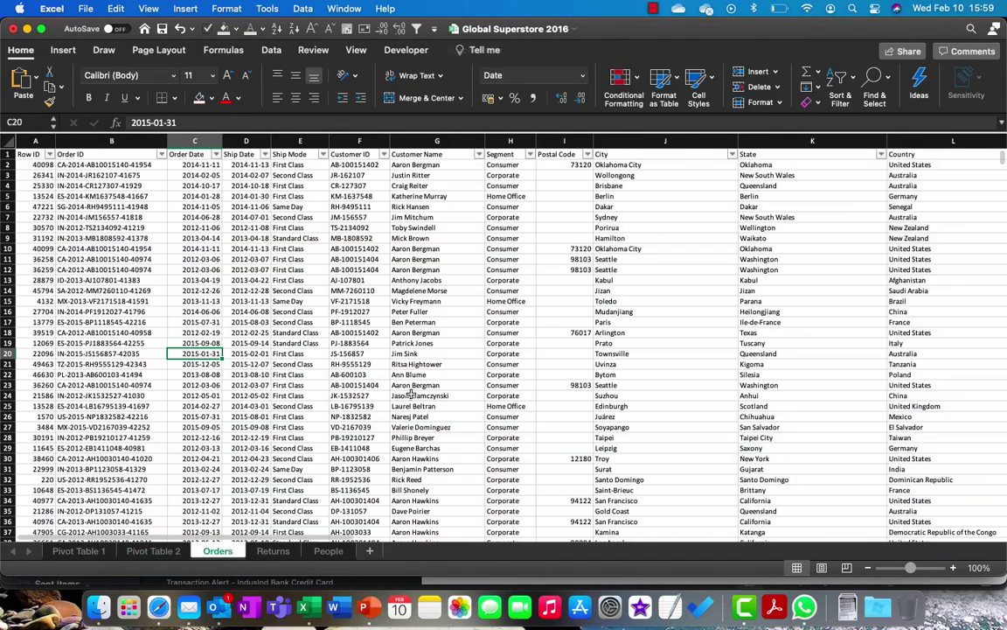
{"action": "scroll", "coordinate": [411, 394], "scroll_direction": "right", "scroll_amount": 15}
{"action": "scroll", "coordinate": [411, 394], "scroll_direction": "left", "scroll_amount": 3}
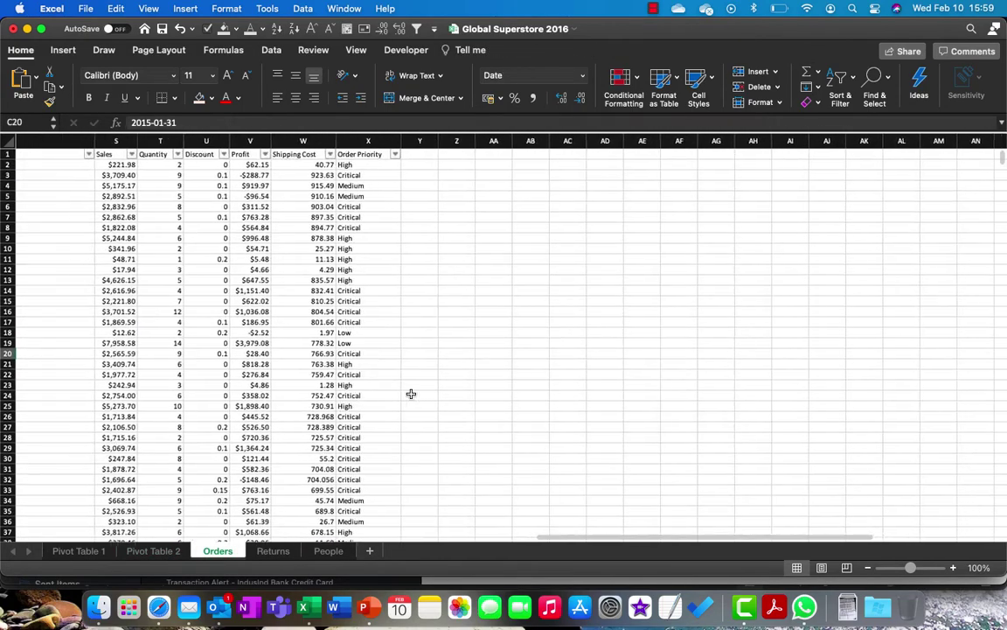
{"action": "left_click", "coordinate": [205, 155]}
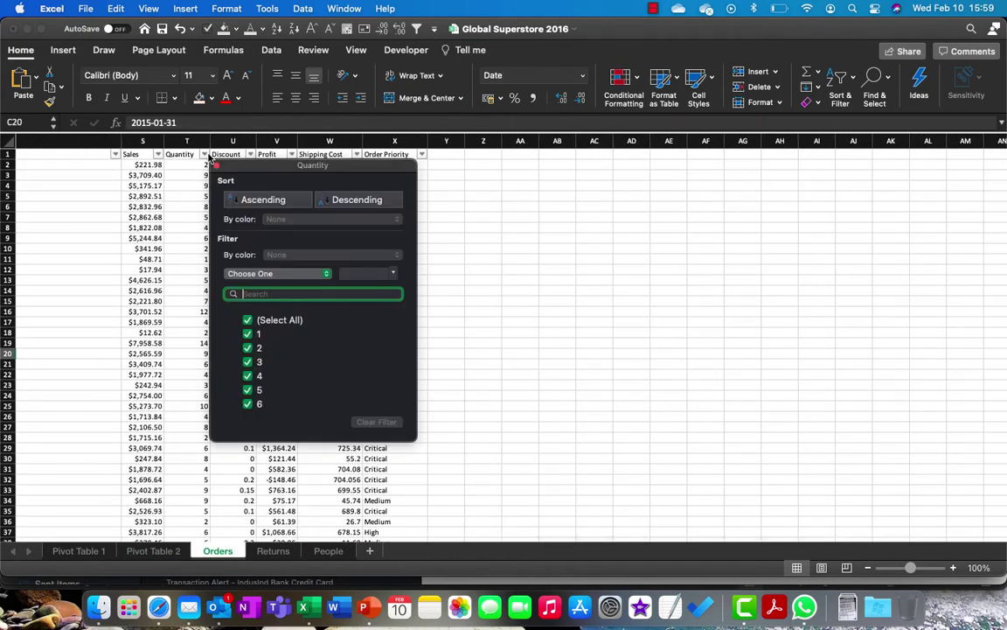
{"action": "scroll", "coordinate": [262, 359], "scroll_direction": "down", "scroll_amount": 10}
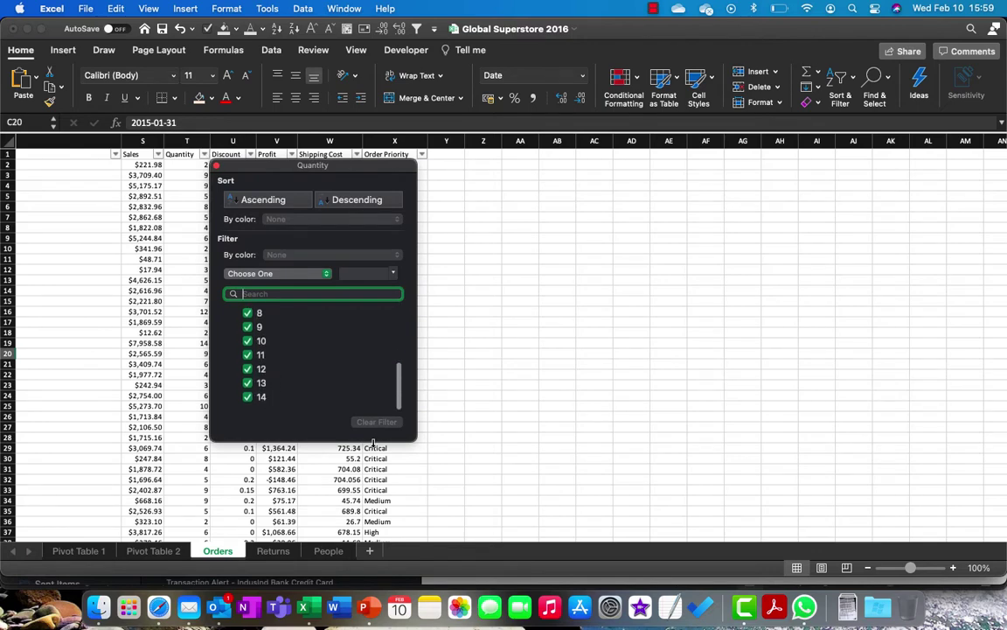
{"action": "left_click", "coordinate": [301, 485]}
{"action": "left_click", "coordinate": [154, 551]}
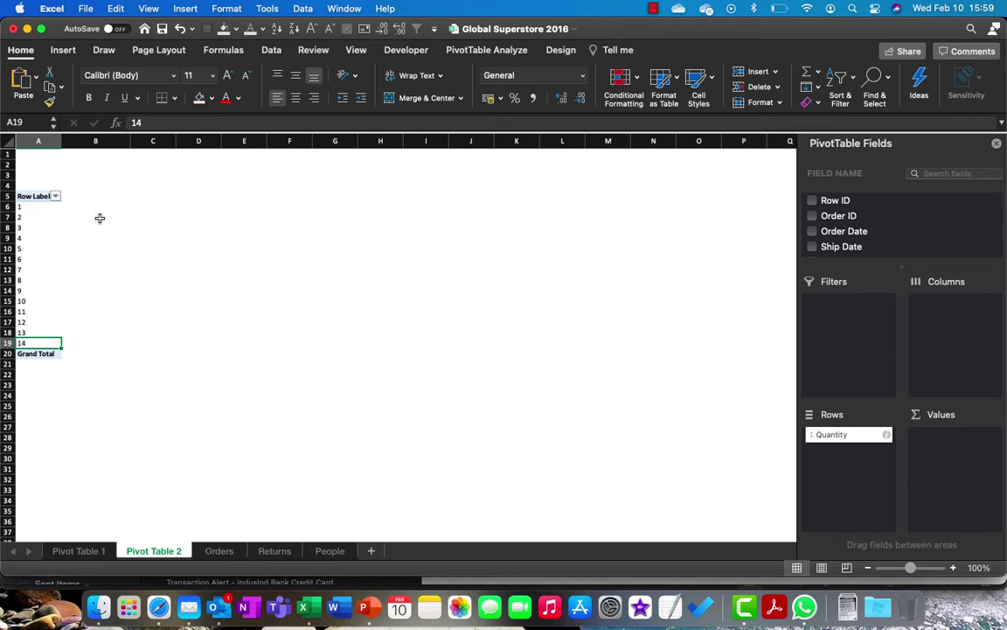
- Examine the individual Quantity row labels and the Grand Total row in the pivot table
{"action": "left_click", "coordinate": [26, 208]}
{"action": "left_click", "coordinate": [24, 237]}
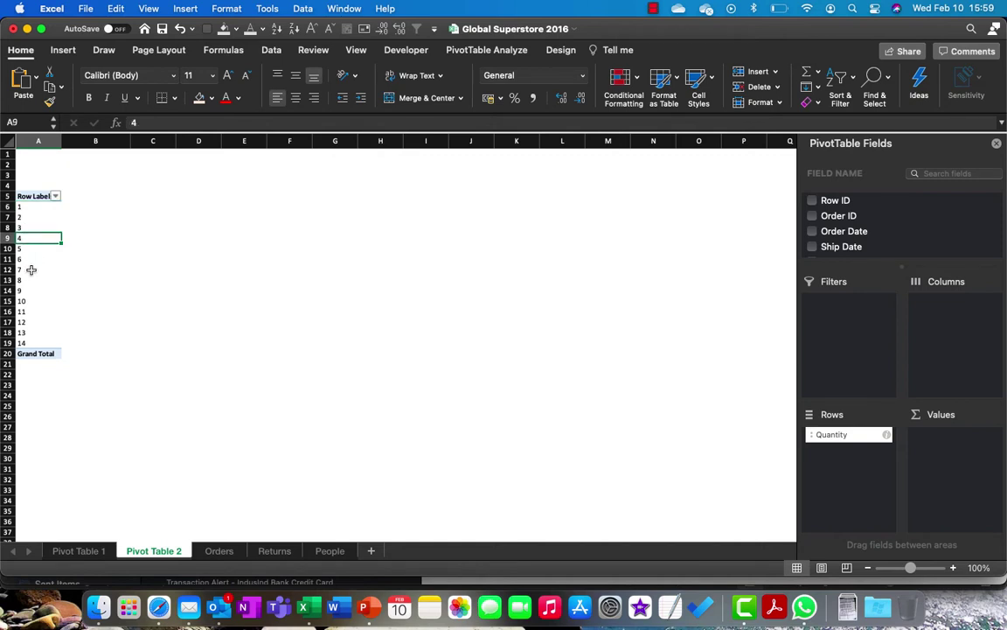
{"action": "left_click", "coordinate": [192, 164]}
{"action": "left_click", "coordinate": [26, 353]}
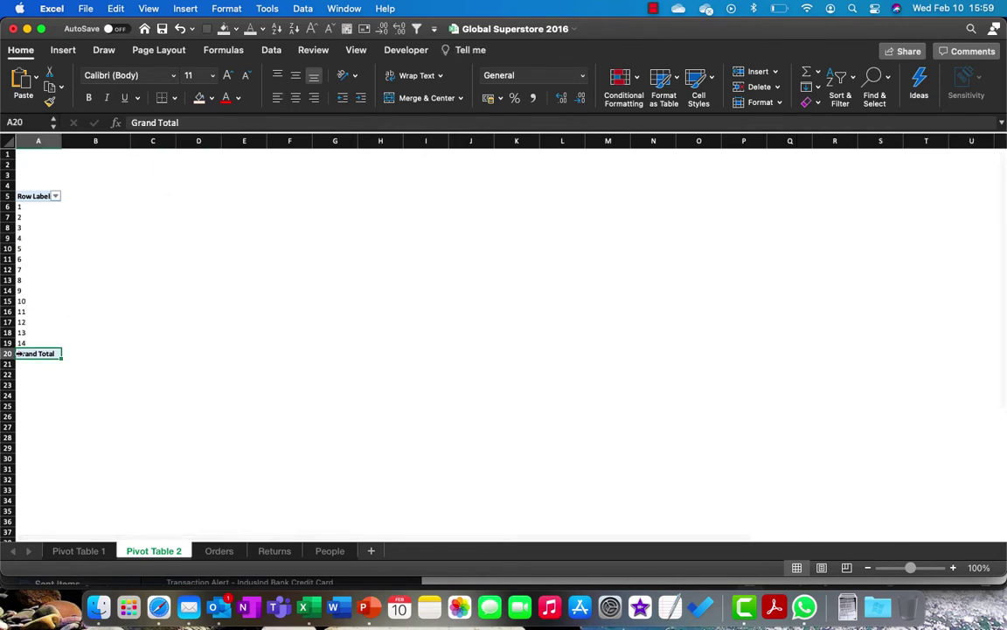
{"action": "left_click", "coordinate": [24, 333]}
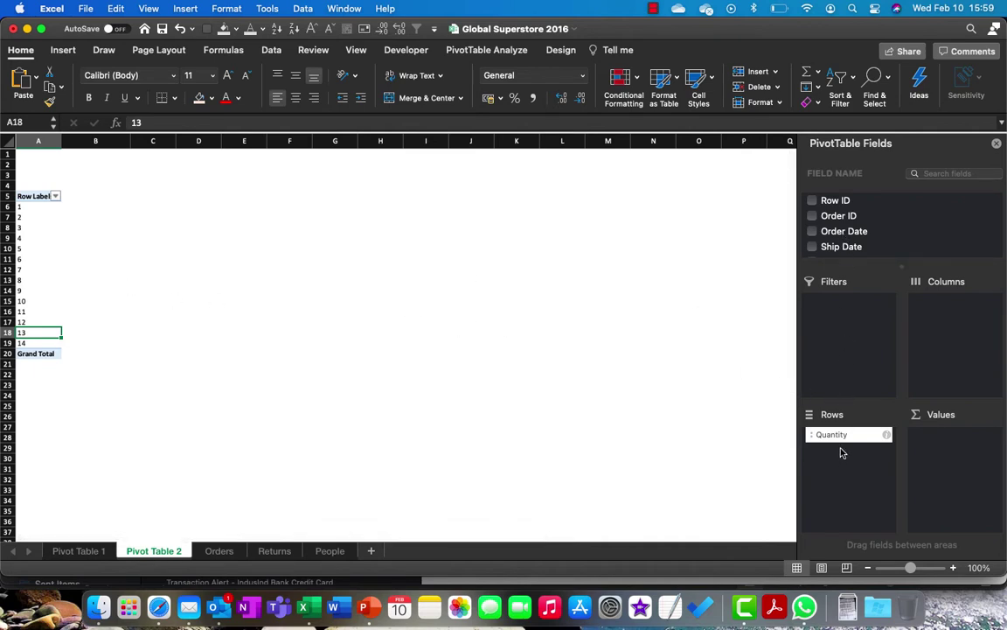
- Group the Quantity row labels starting at 1 and ending at 15 in intervals of 5, and check the grouped labels
{"action": "right_click", "coordinate": [28, 262]}
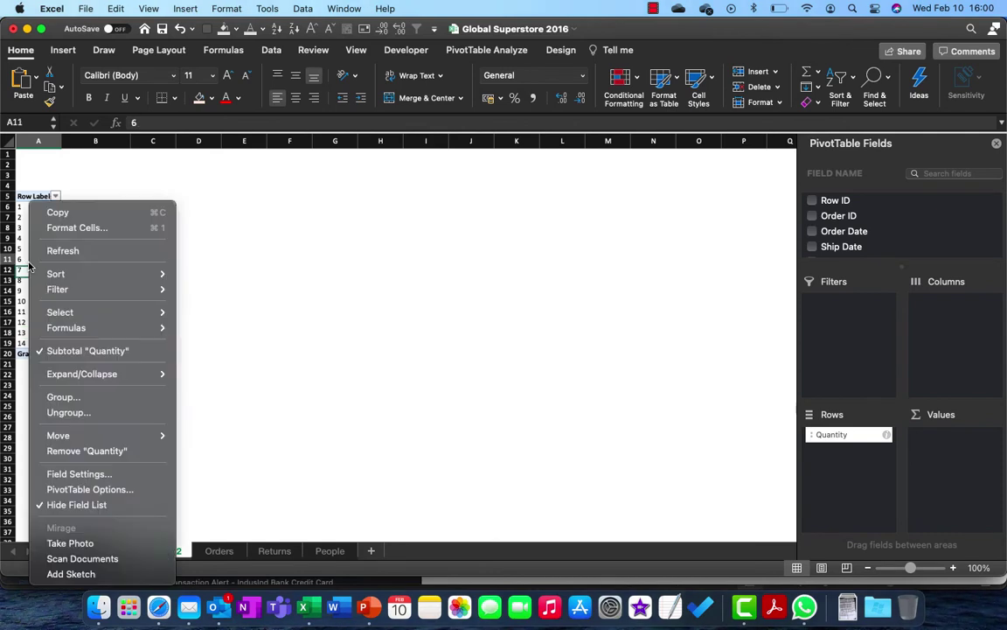
{"action": "left_click", "coordinate": [76, 402]}
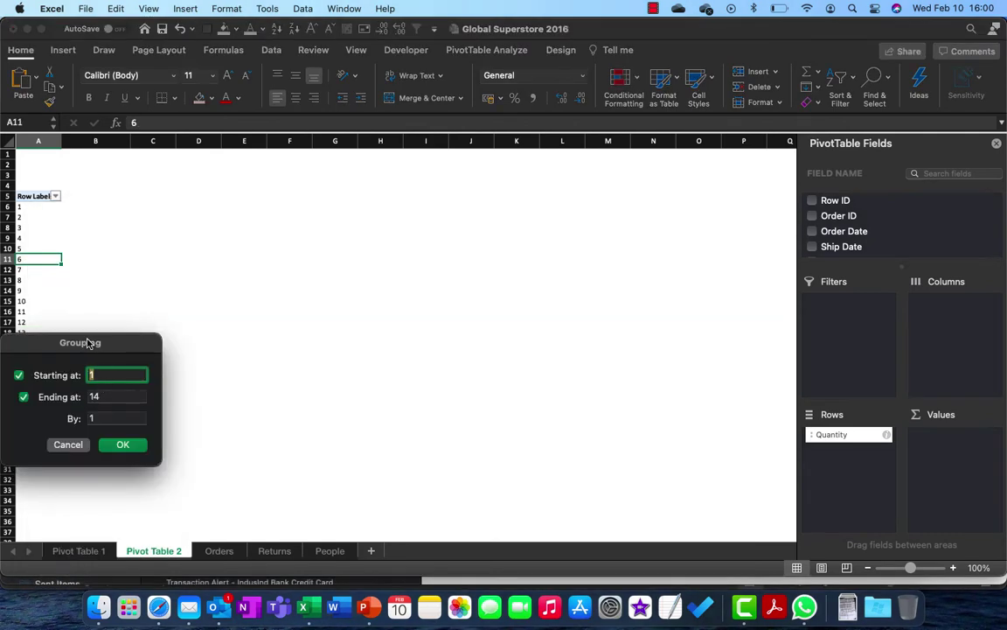
{"action": "left_click_drag", "start_coordinate": [90, 342], "coordinate": [201, 217]}
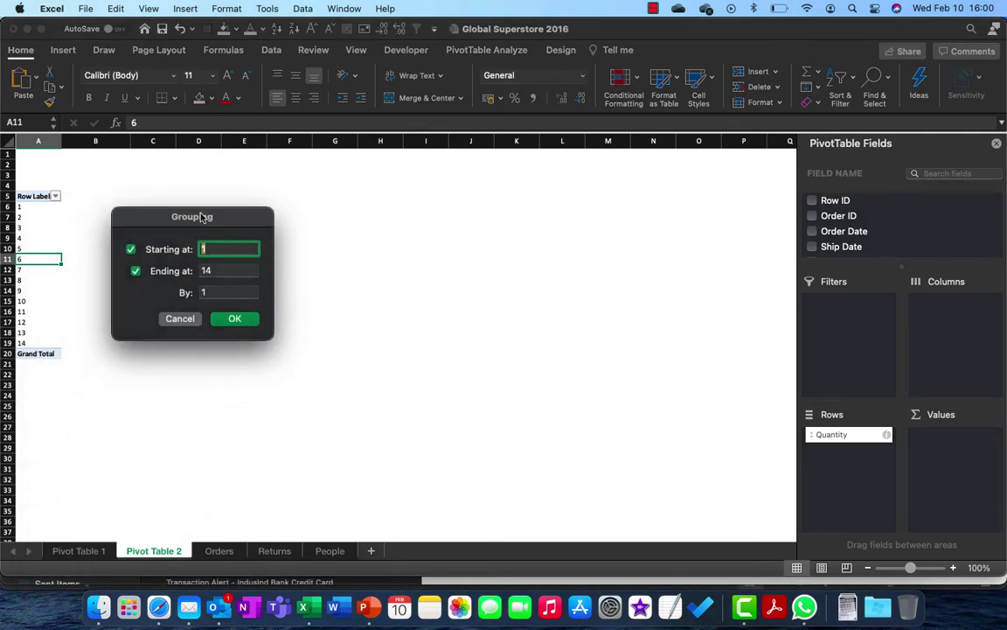
{"action": "left_click", "coordinate": [211, 271]}
{"action": "double_click", "coordinate": [210, 270]}
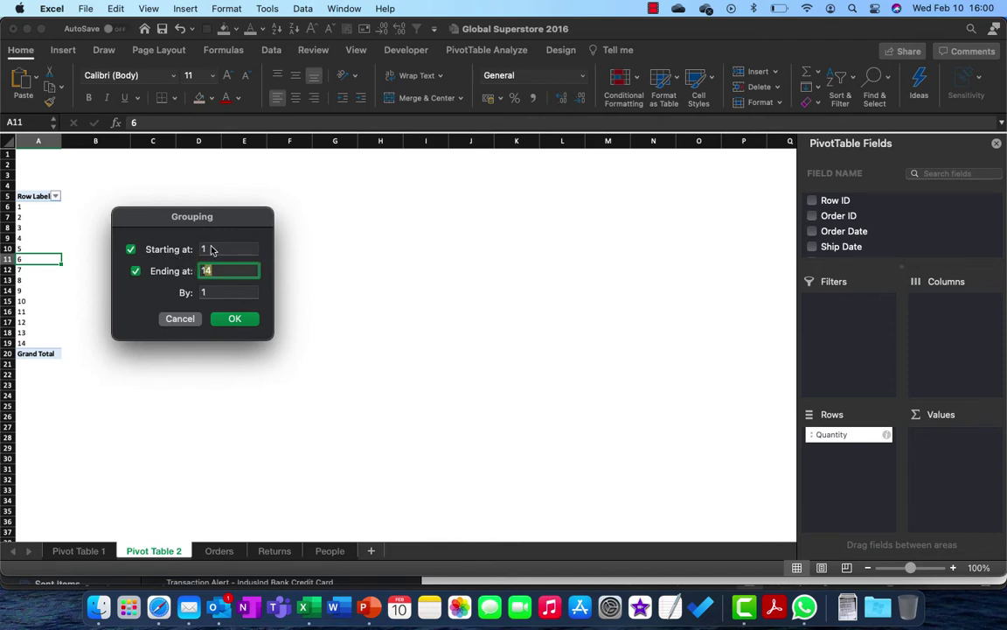
{"action": "type", "text": "1"}
{"action": "double_click", "coordinate": [222, 291]}
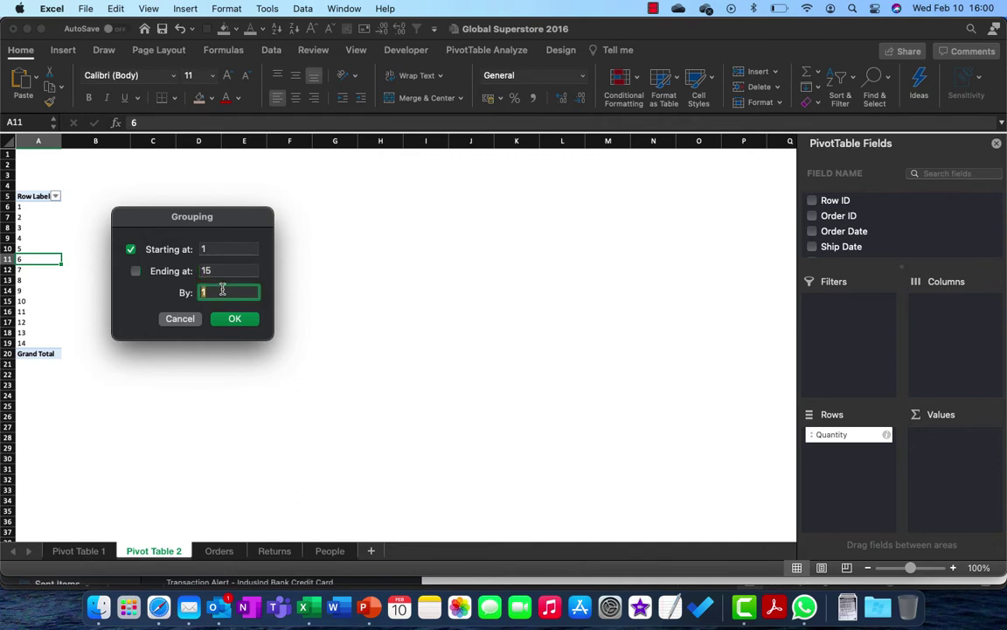
{"action": "type", "text": "5"}
{"action": "left_click", "coordinate": [229, 320]}
{"action": "left_click", "coordinate": [31, 218]}
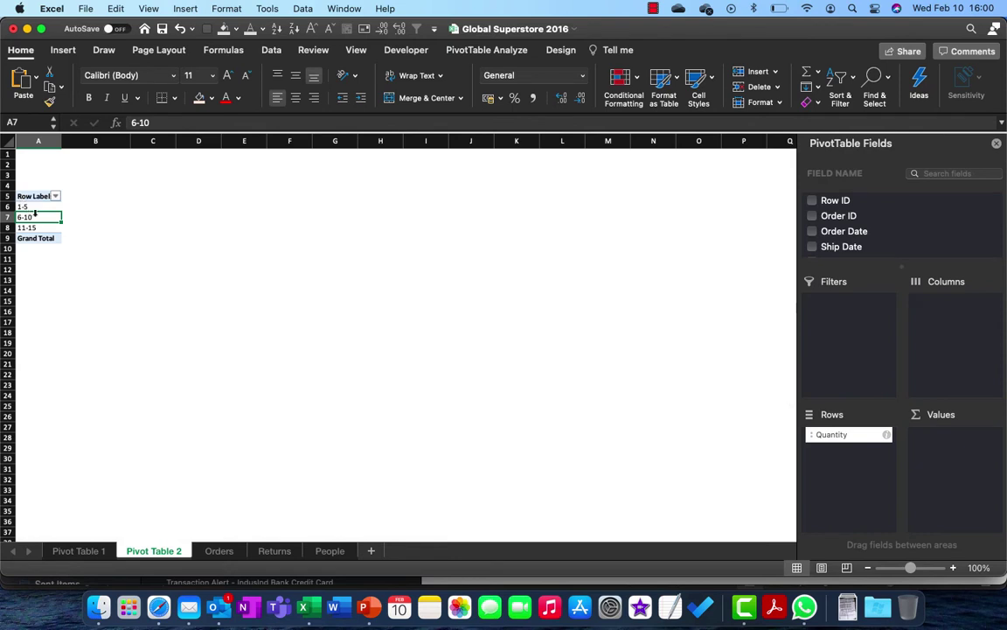
{"action": "left_click_drag", "start_coordinate": [36, 205], "coordinate": [35, 227]}
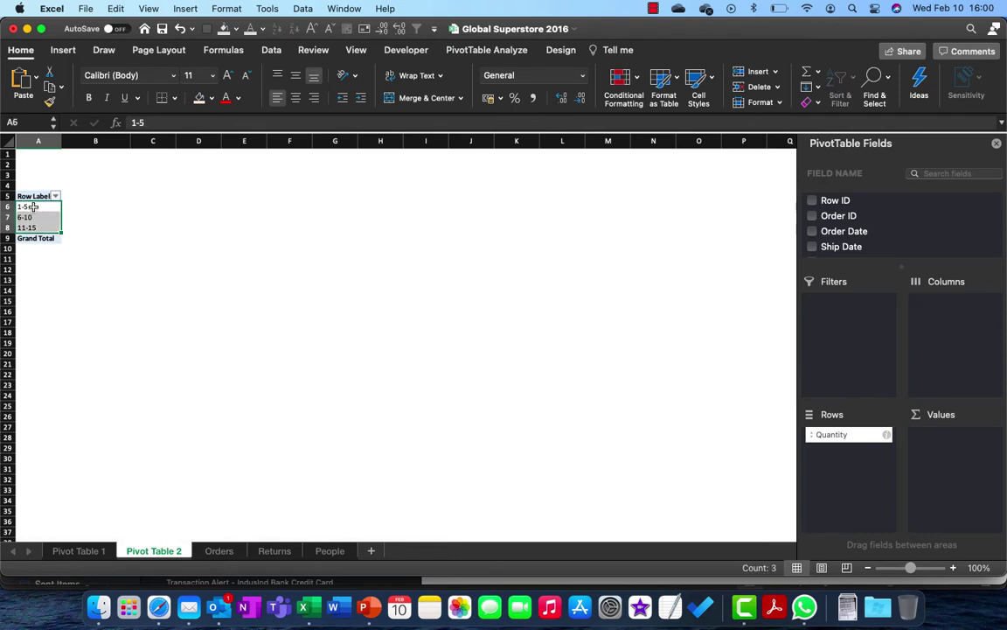
{"action": "key", "text": "Down"}
{"action": "key", "text": "Down"}
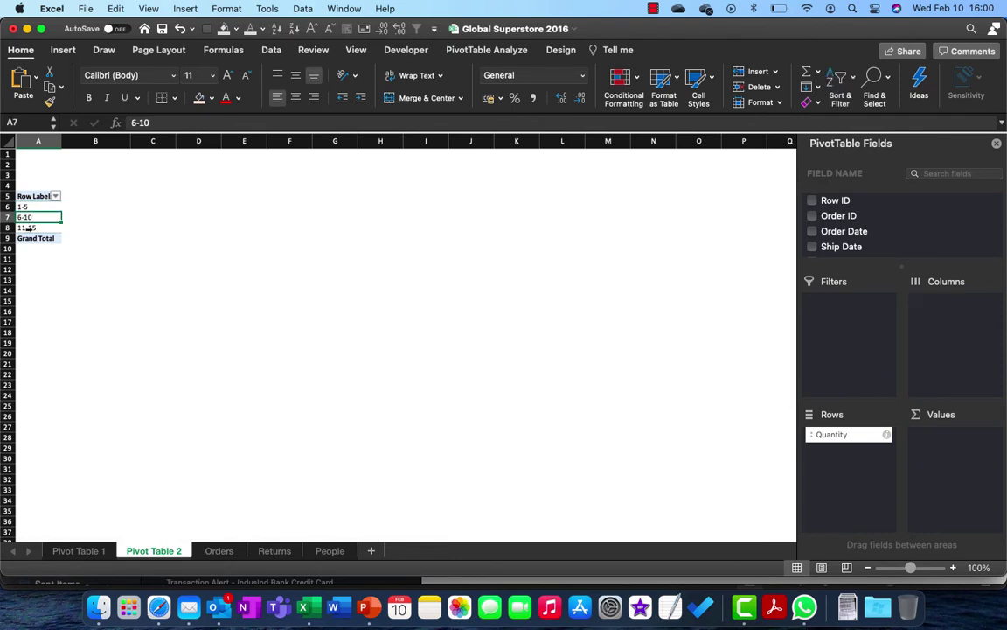
- Add the Quantity field to the pivot table's Values area while keeping it in Rows
{"action": "scroll", "coordinate": [907, 250], "scroll_direction": "down", "scroll_amount": 10}
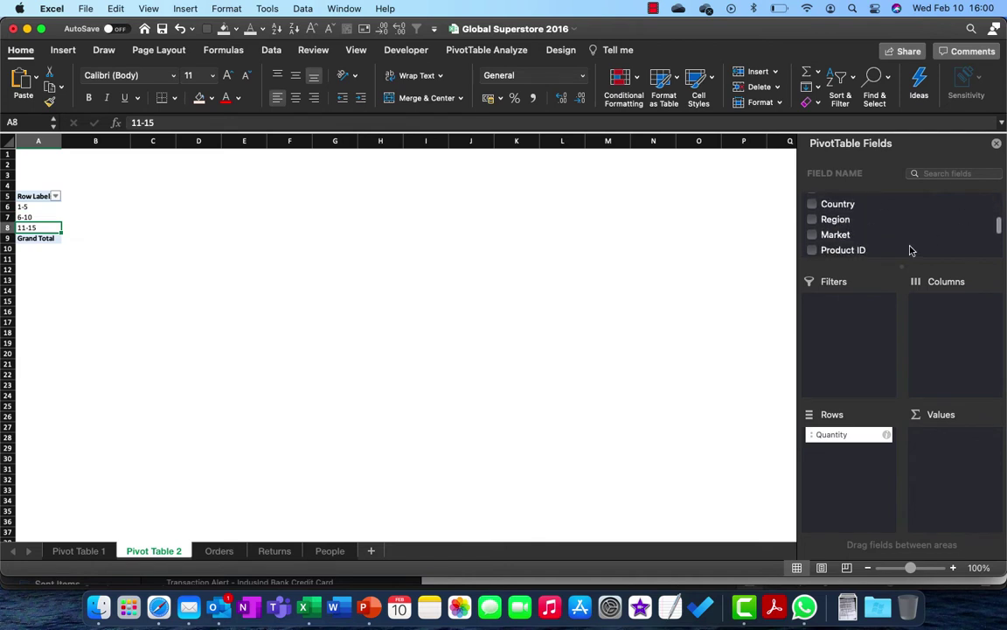
{"action": "scroll", "coordinate": [898, 232], "scroll_direction": "up", "scroll_amount": 3}
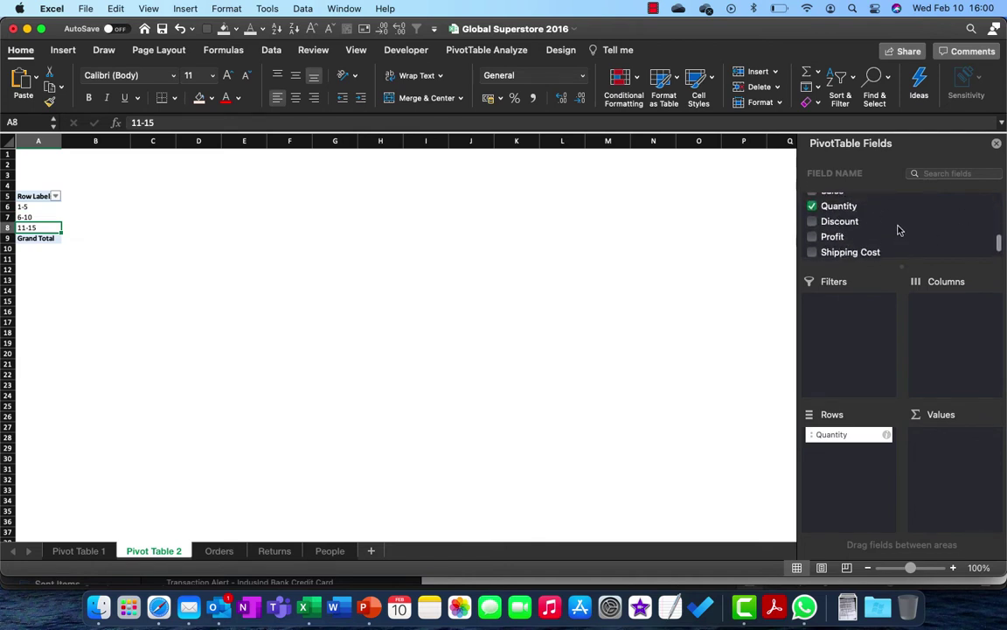
{"action": "scroll", "coordinate": [887, 221], "scroll_direction": "up", "scroll_amount": 2}
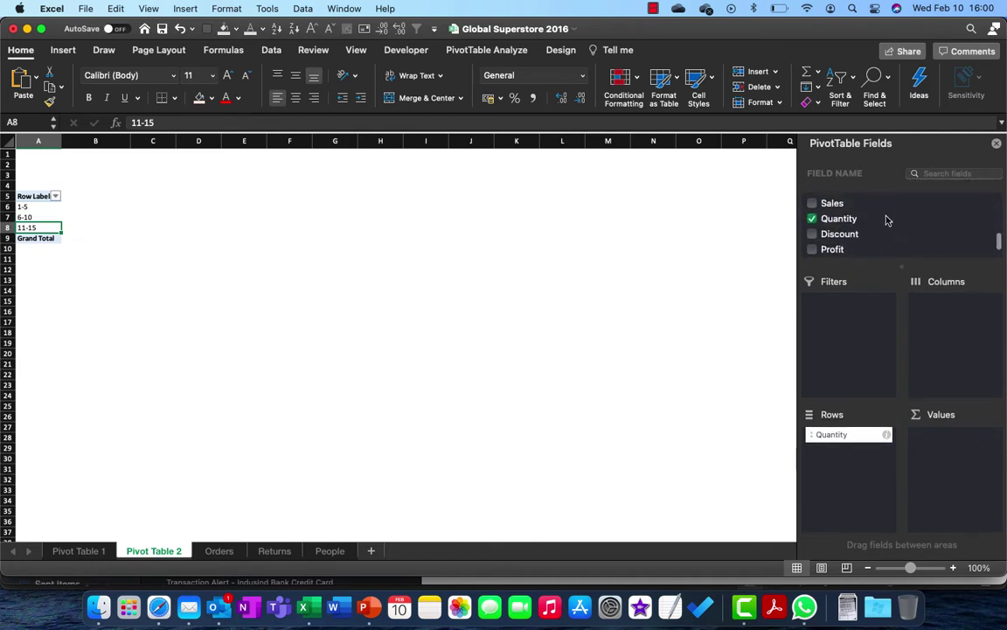
{"action": "left_click_drag", "start_coordinate": [855, 236], "coordinate": [978, 439]}
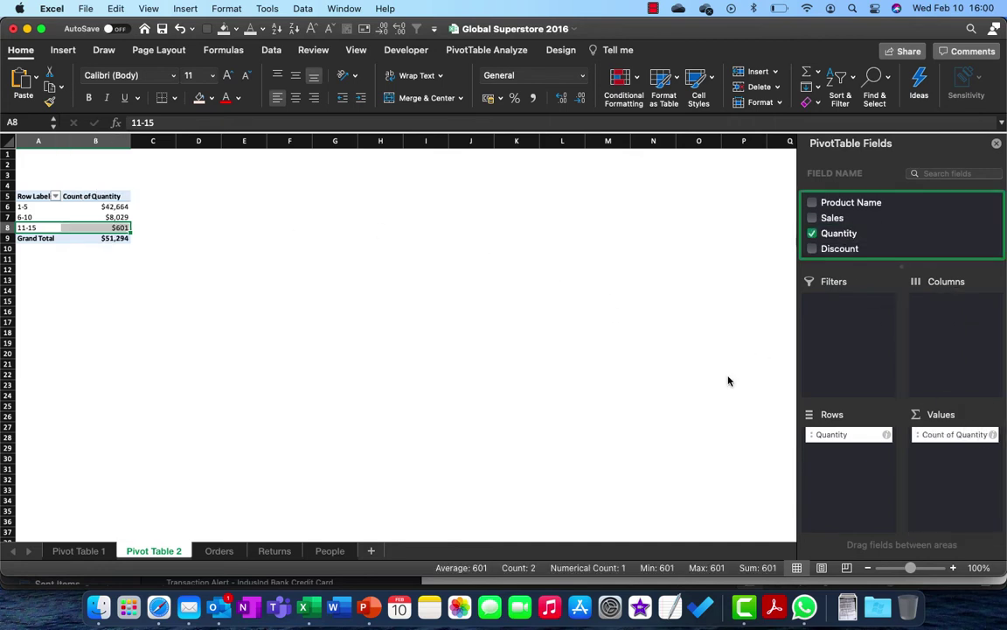
- Rename the Quantity value field as Records Count
{"action": "left_click", "coordinate": [993, 434]}
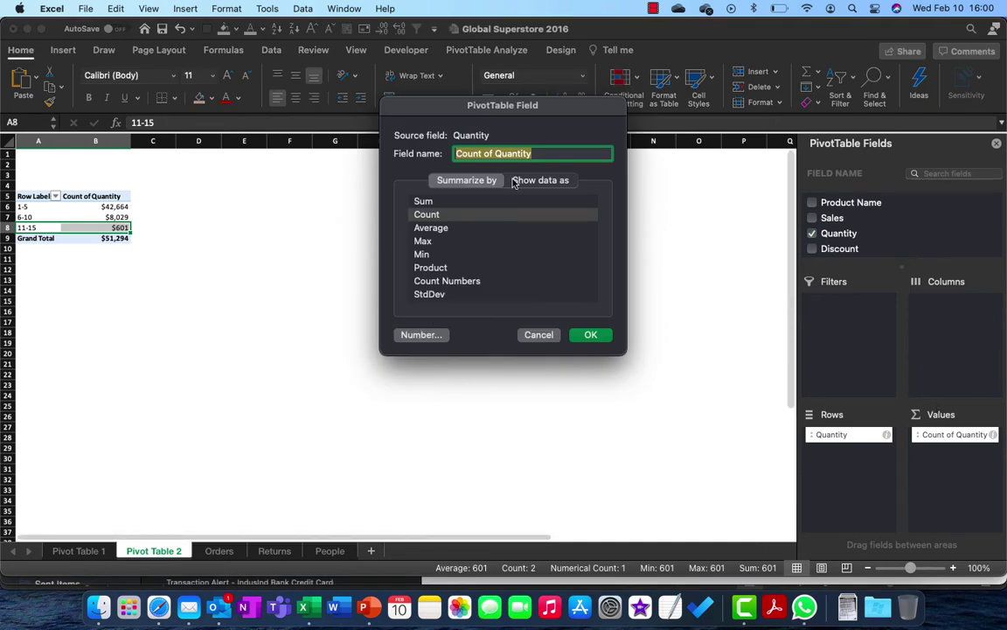
{"action": "type", "text": "Ro"}
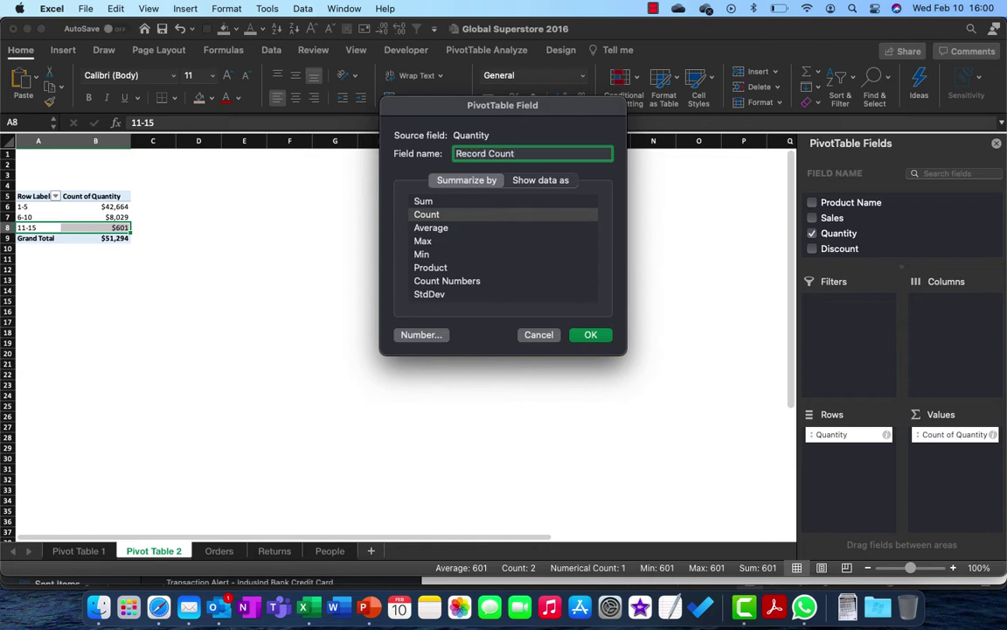
{"action": "type", "text": "s"}
- Format the Records Count field as Number with 0 decimal places and a 1000 separator, and apply the field settings
{"action": "left_click", "coordinate": [426, 334]}
{"action": "left_click", "coordinate": [340, 141]}
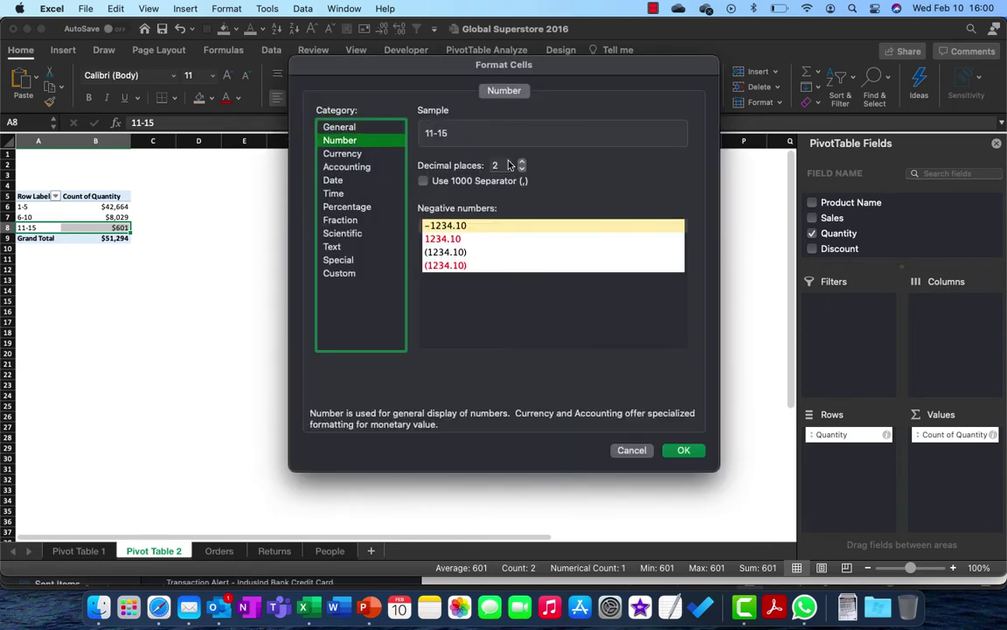
{"action": "left_click", "coordinate": [522, 169]}
{"action": "left_click", "coordinate": [522, 169]}
{"action": "left_click", "coordinate": [469, 181]}
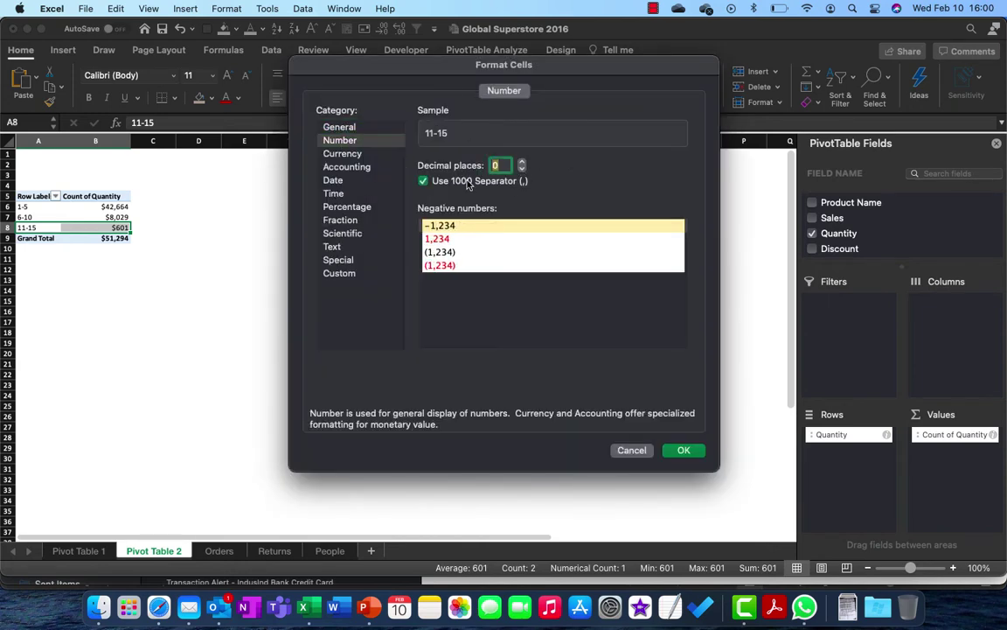
{"action": "left_click", "coordinate": [684, 450]}
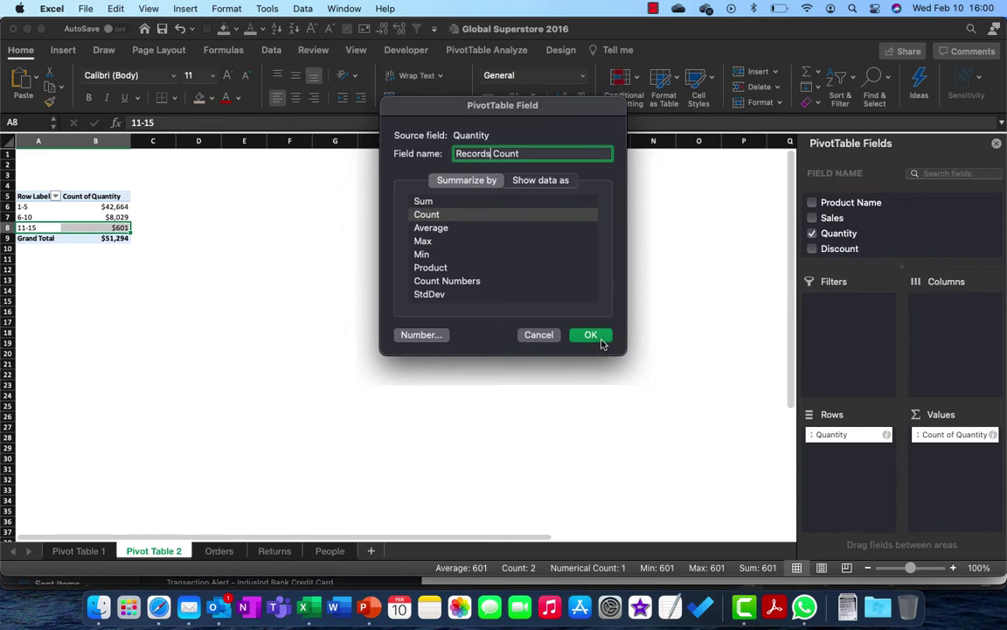
{"action": "left_click", "coordinate": [584, 331]}
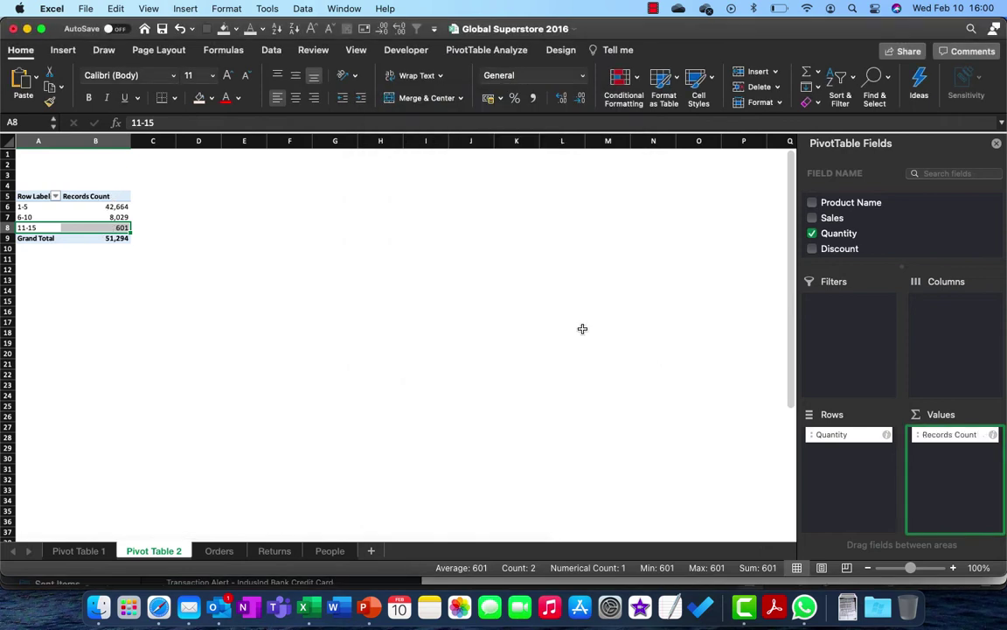
- Review the Records Count value for each of the quantity ranges 1-5, 6-10 and 11-15
{"action": "left_click", "coordinate": [98, 208]}
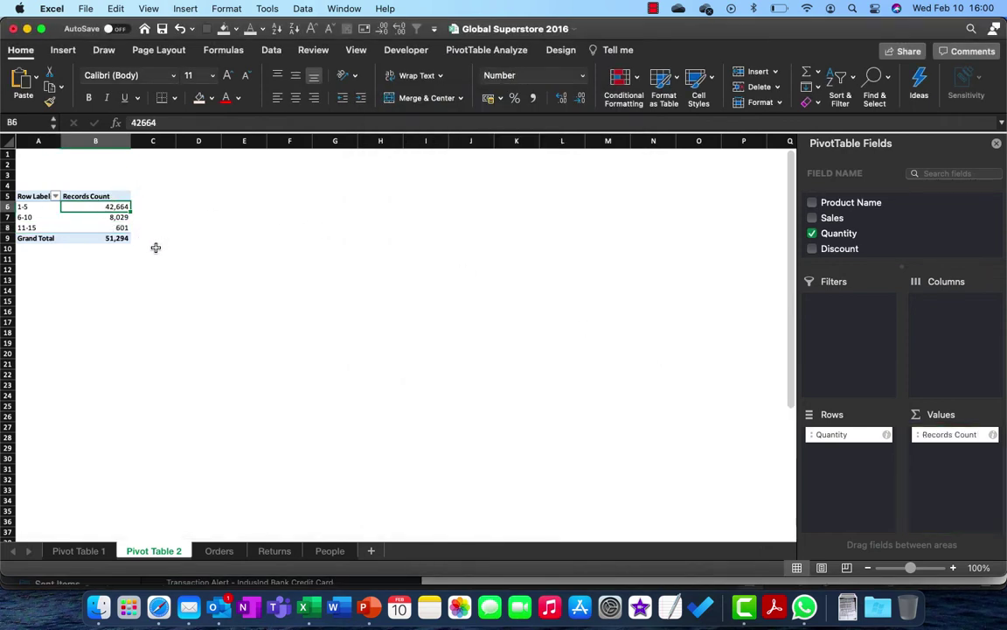
{"action": "left_click_drag", "start_coordinate": [24, 206], "coordinate": [75, 208]}
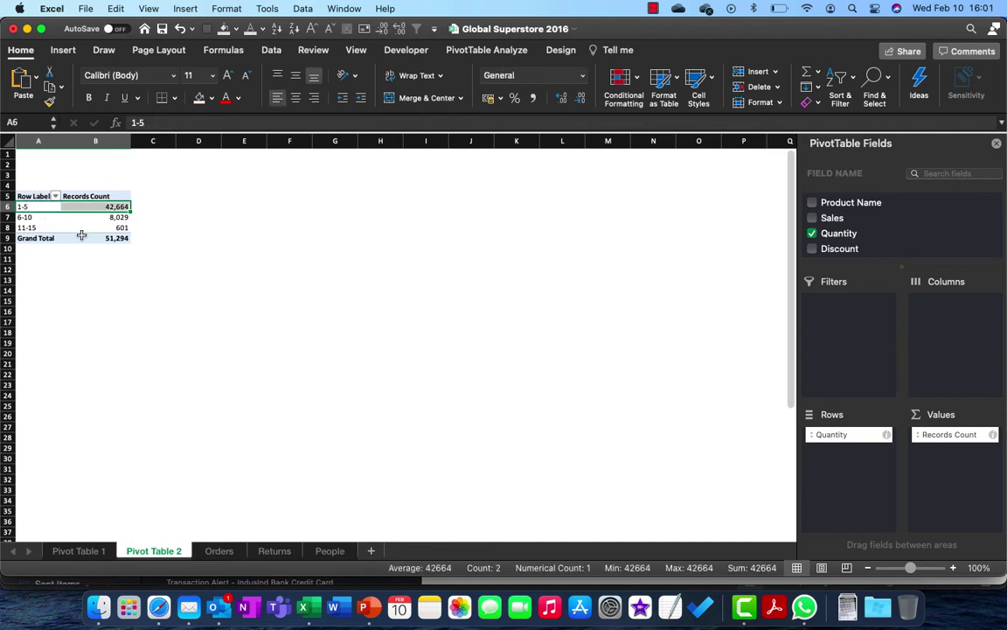
{"action": "left_click", "coordinate": [29, 217]}
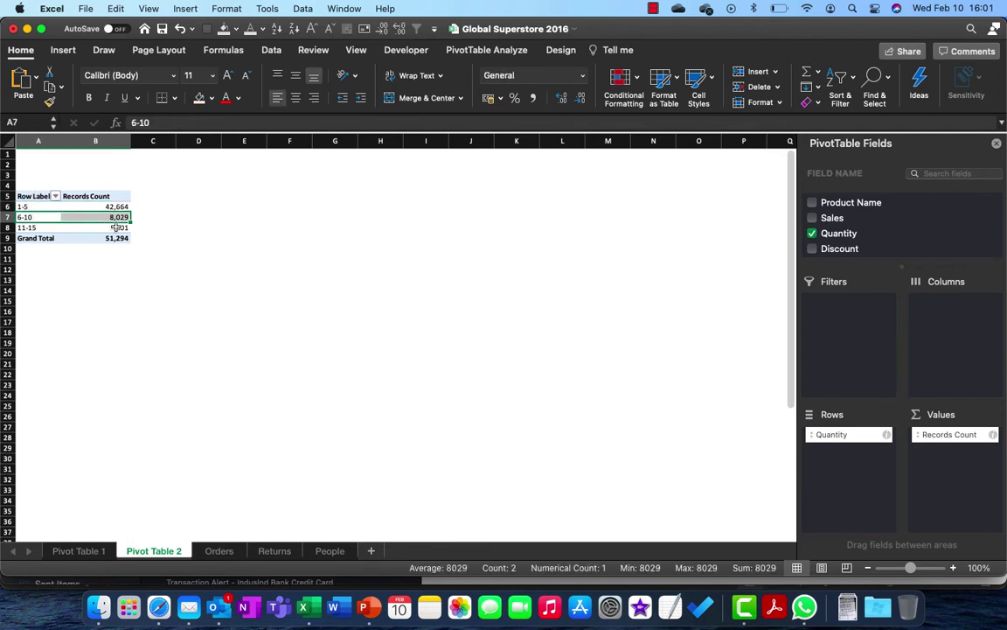
{"action": "key", "text": "Right"}
{"action": "left_click_drag", "start_coordinate": [29, 228], "coordinate": [104, 228]}
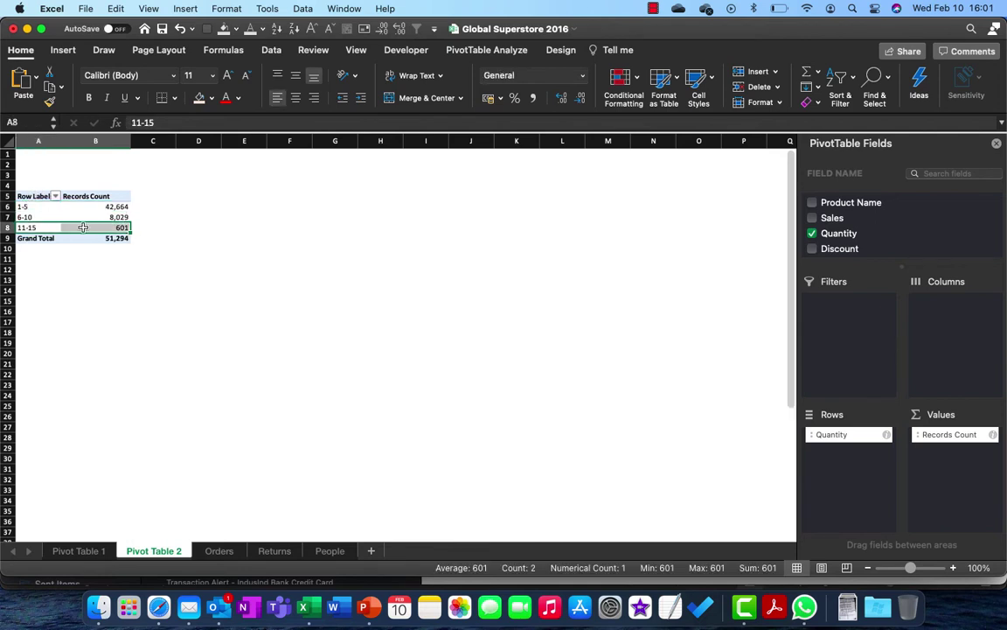
{"action": "left_click", "coordinate": [121, 215]}
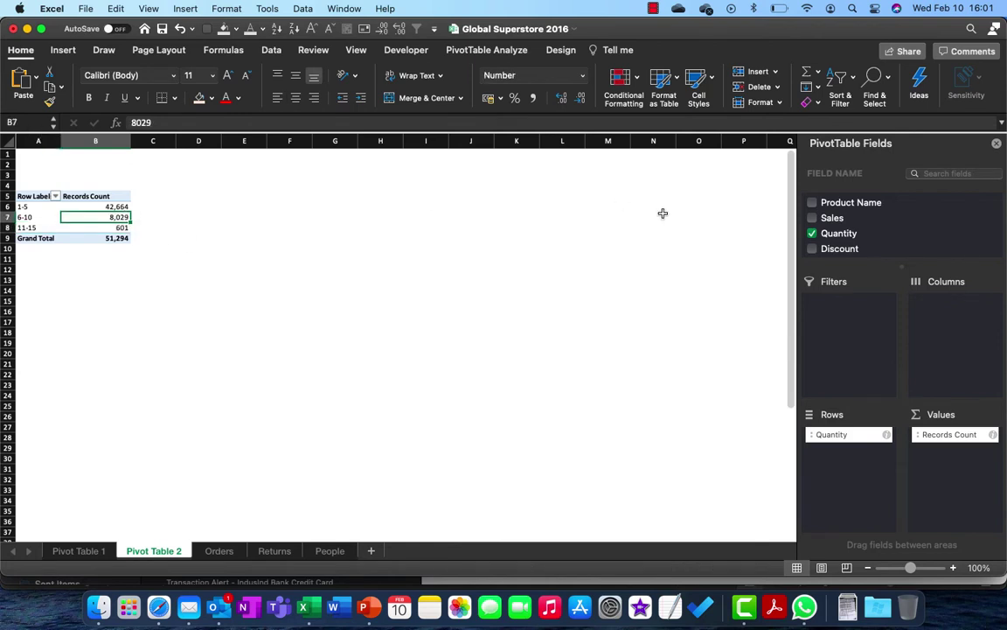
- Add the Sales field to the Values area twice and check the row of each quantity range
{"action": "left_click_drag", "start_coordinate": [837, 222], "coordinate": [969, 469]}
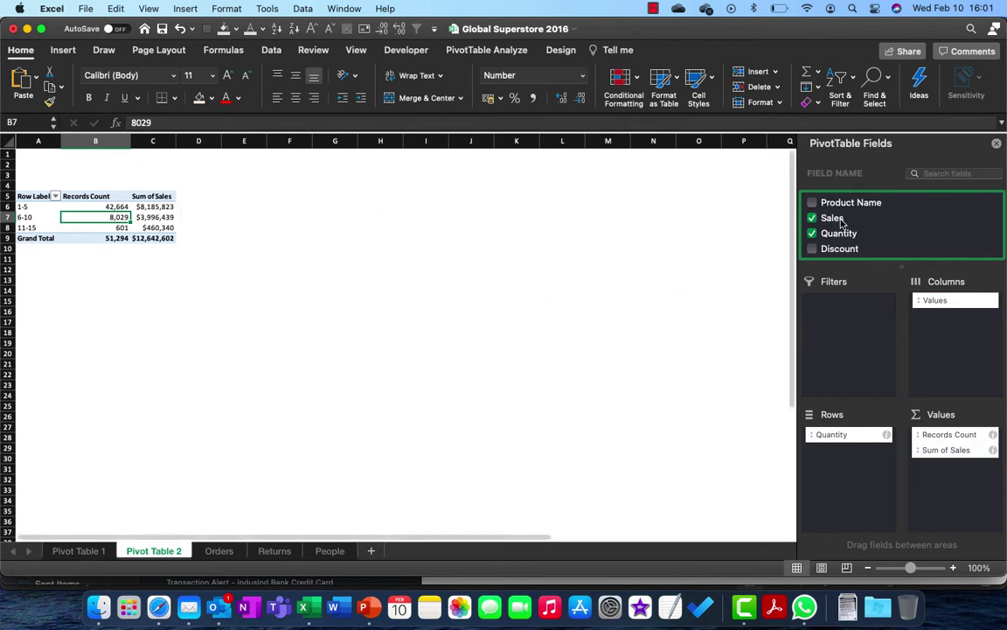
{"action": "left_click_drag", "start_coordinate": [842, 224], "coordinate": [960, 477]}
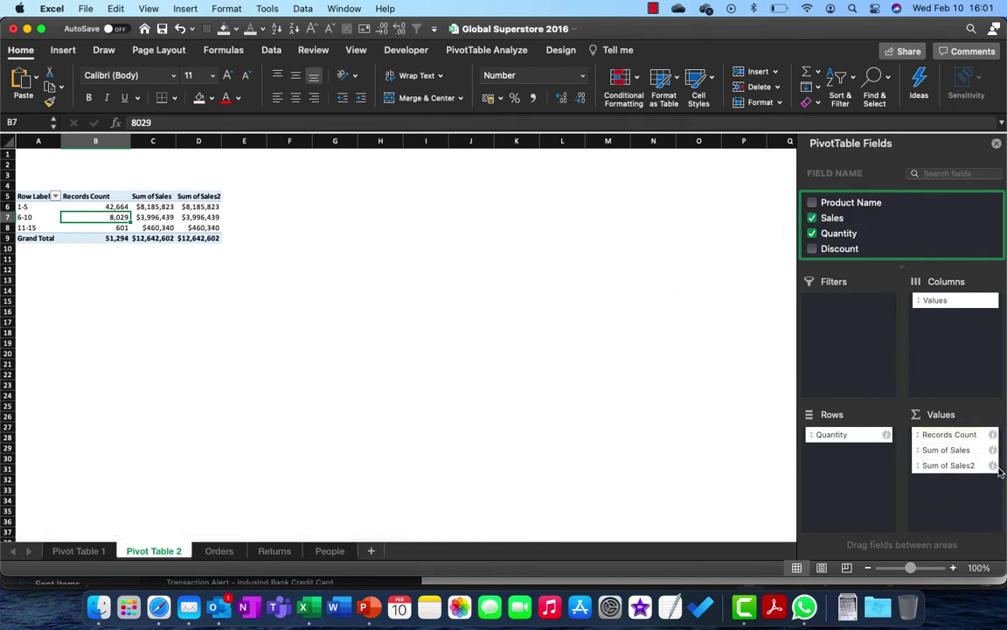
{"action": "left_click", "coordinate": [993, 465]}
{"action": "left_click", "coordinate": [538, 334]}
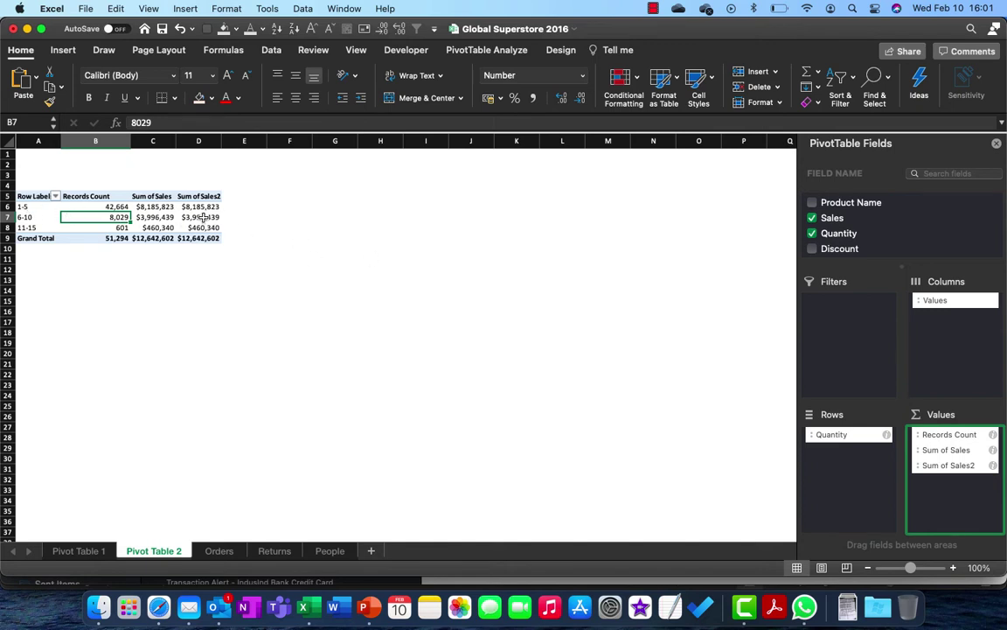
{"action": "left_click", "coordinate": [23, 206]}
{"action": "left_click", "coordinate": [26, 217]}
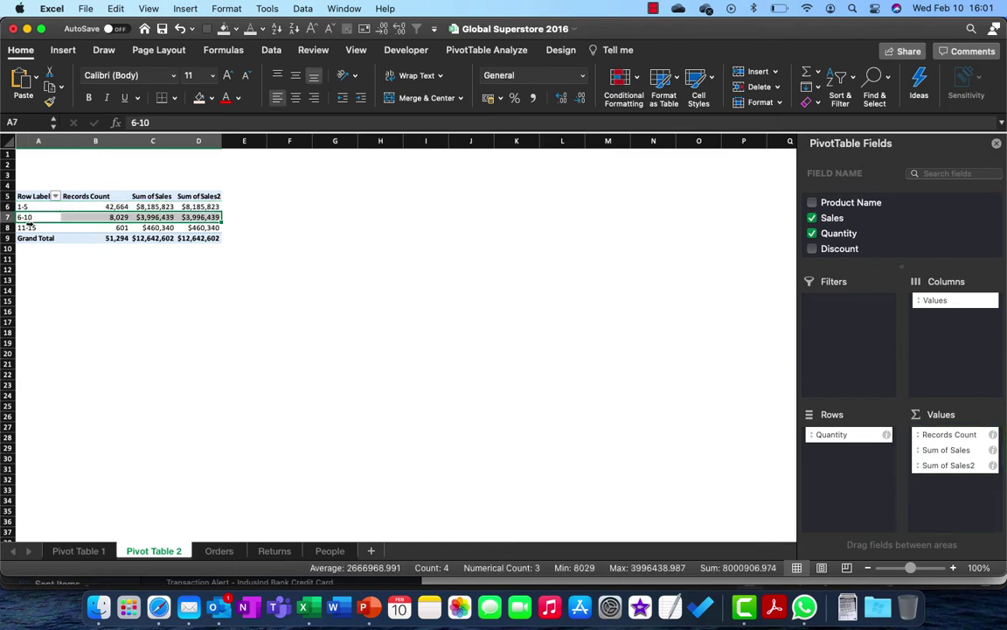
{"action": "left_click", "coordinate": [29, 227]}
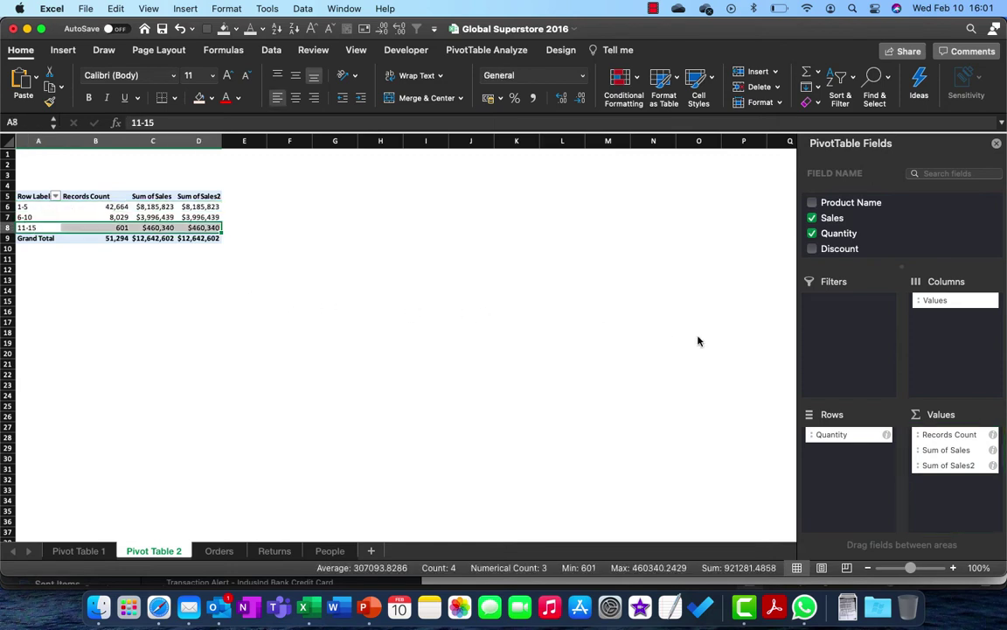
- Set the second Sales value field to show its data as % of Column Total
{"action": "left_click", "coordinate": [993, 466]}
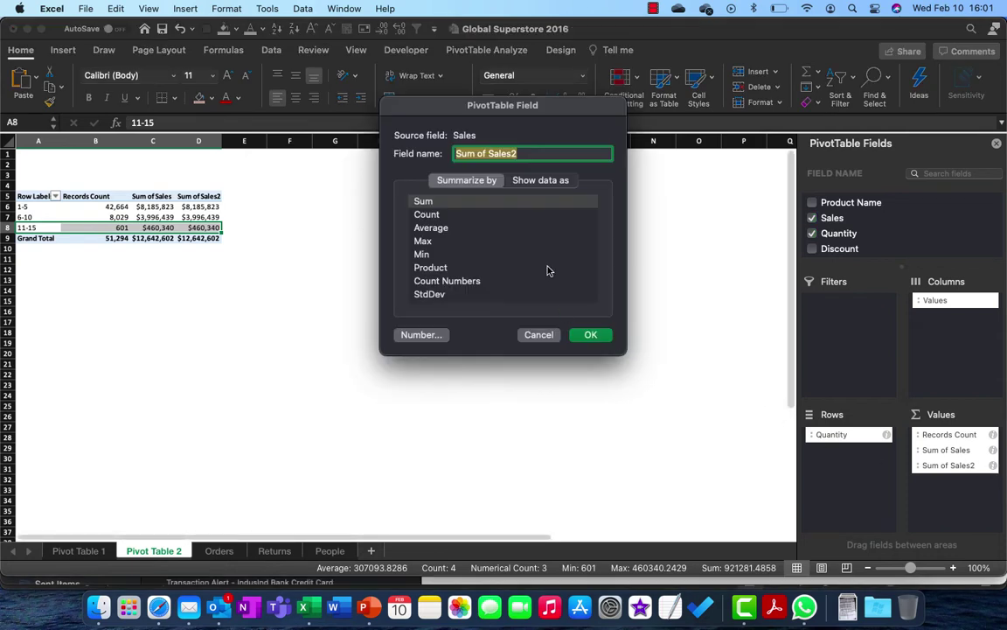
{"action": "left_click", "coordinate": [541, 180]}
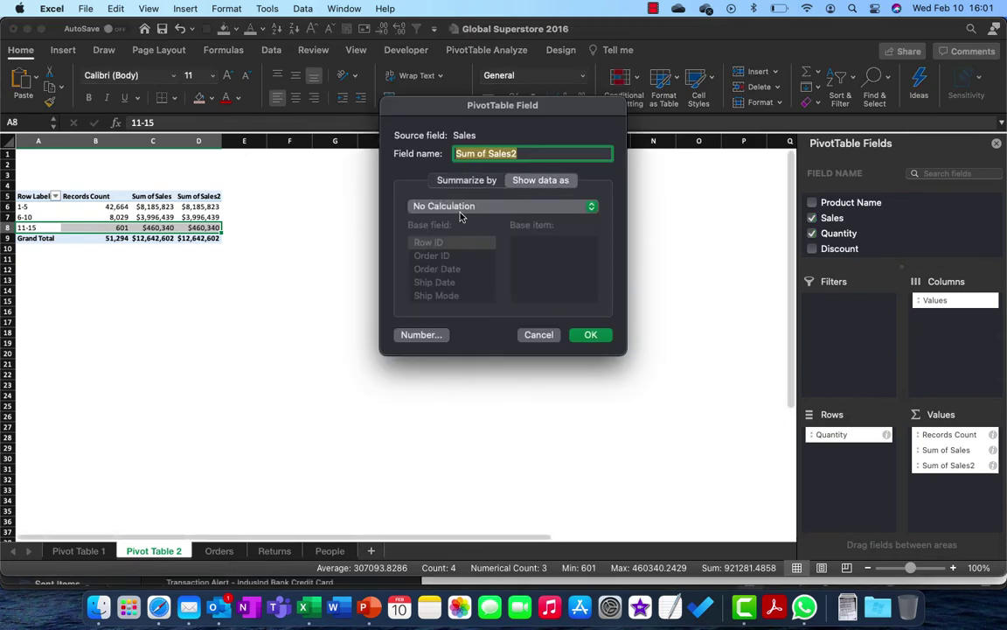
{"action": "left_click", "coordinate": [461, 208]}
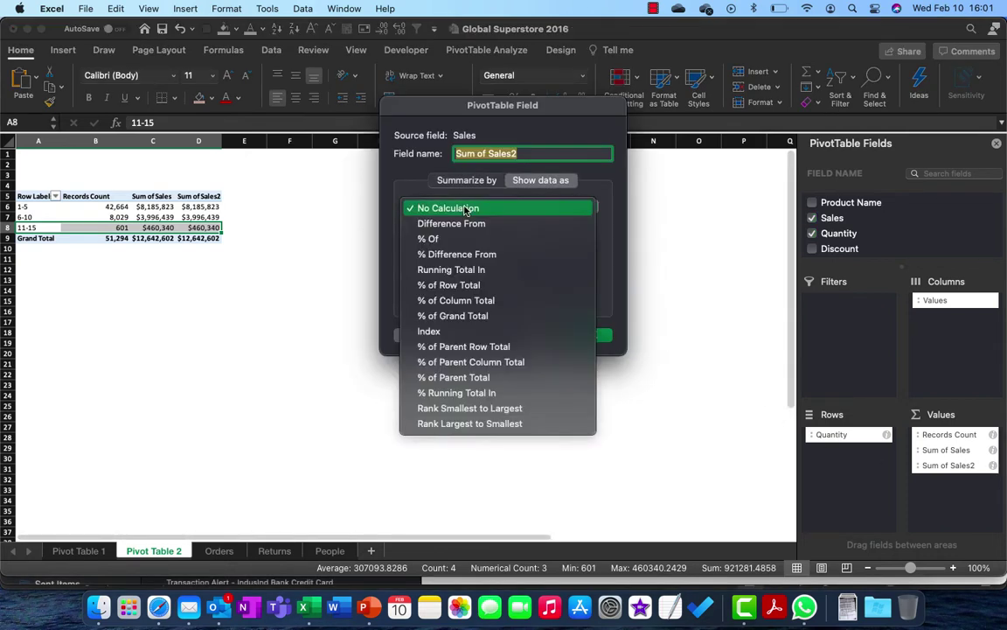
{"action": "left_click", "coordinate": [468, 302]}
- Name the second Sales value field % Revenue Contribution and auto-fit column D to its header
{"action": "type", "text": "% "}
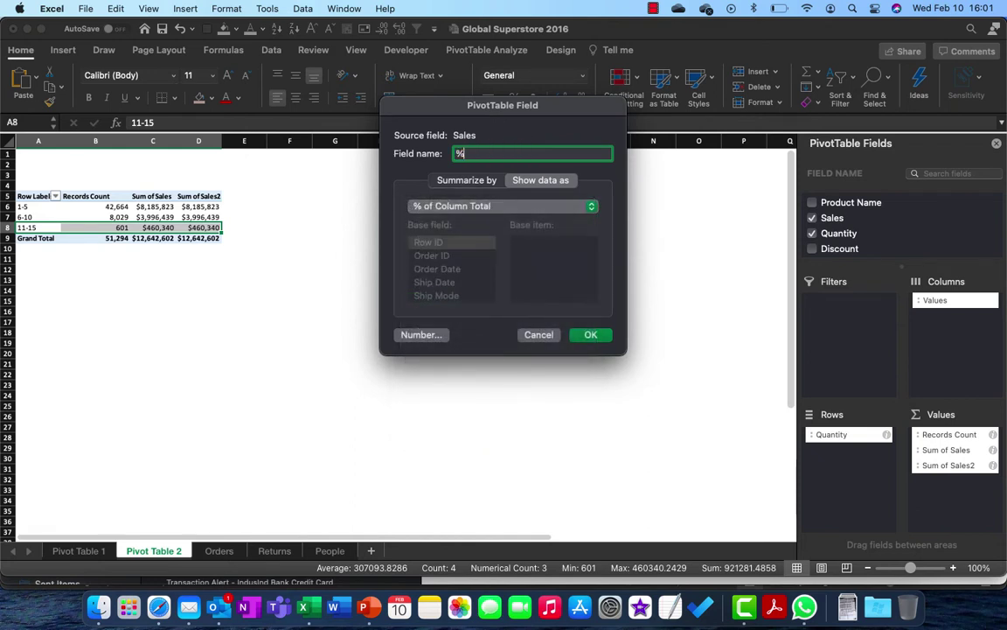
{"action": "type", "text": "Revenue Contribu"}
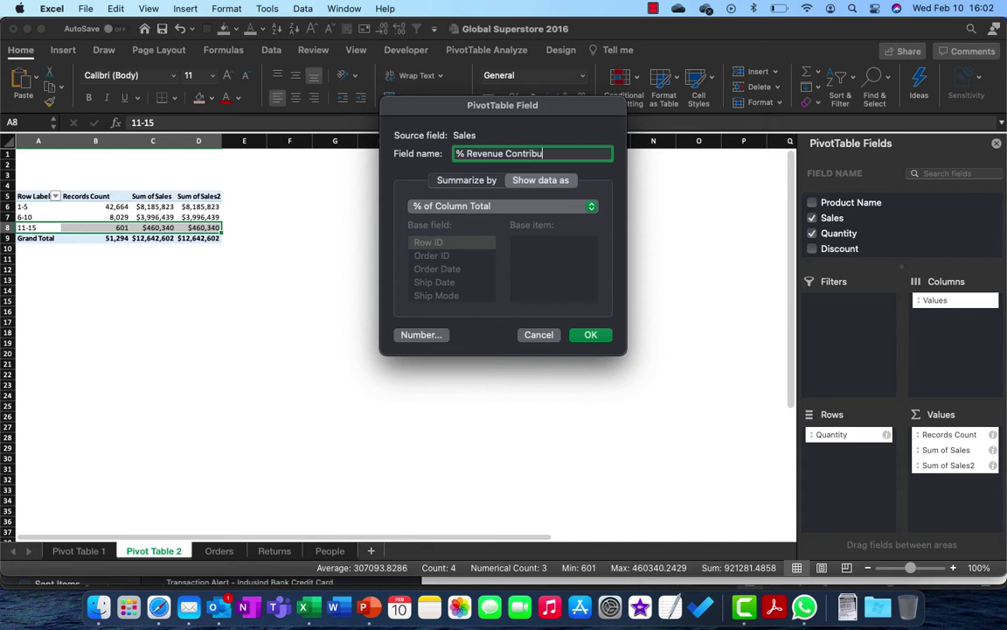
{"action": "type", "text": "tion"}
{"action": "key", "text": "Return"}
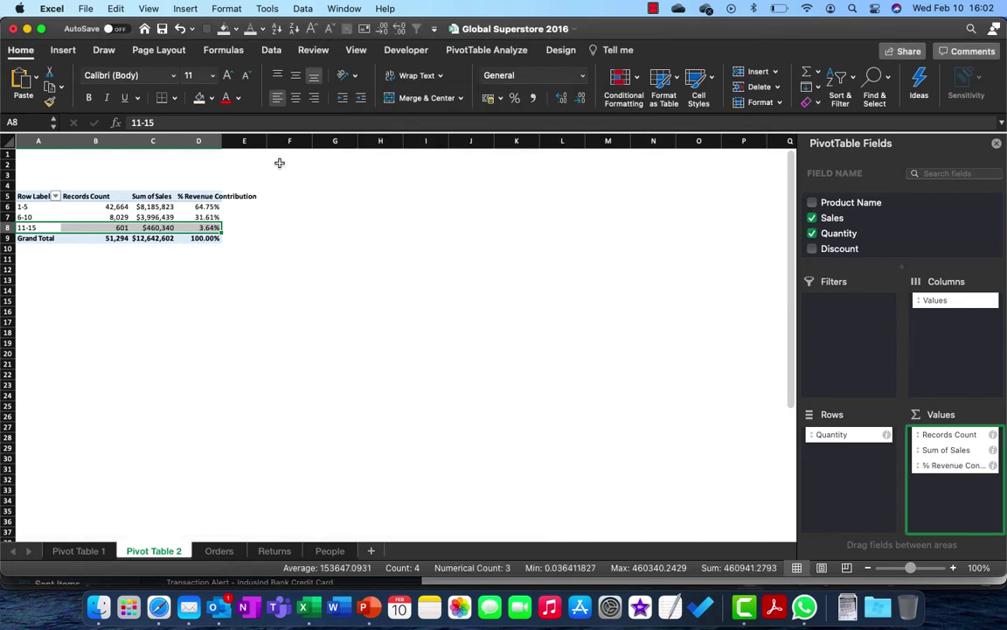
{"action": "left_click", "coordinate": [190, 209]}
{"action": "double_click", "coordinate": [222, 141]}
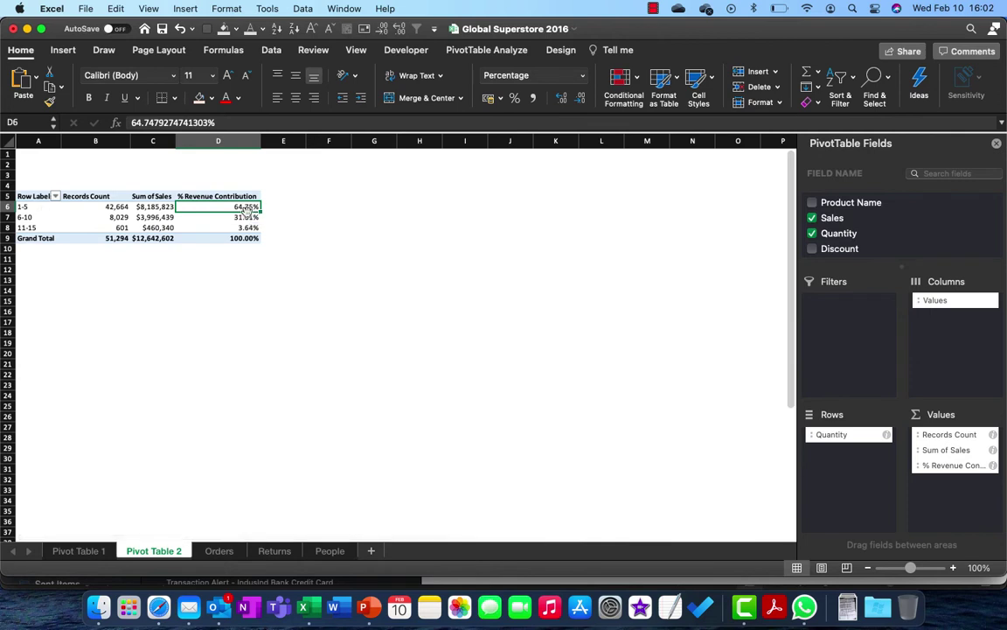
- Compare the record count, sales and % Revenue Contribution of the 1-5 quantity range with those of the 11-15 range
{"action": "left_click", "coordinate": [23, 206]}
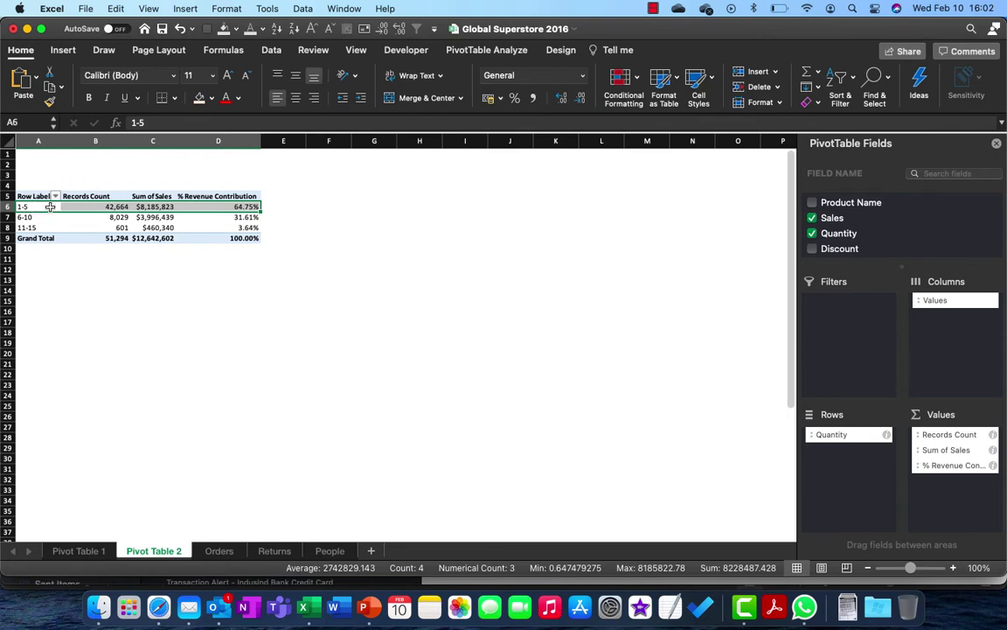
{"action": "left_click", "coordinate": [240, 228]}
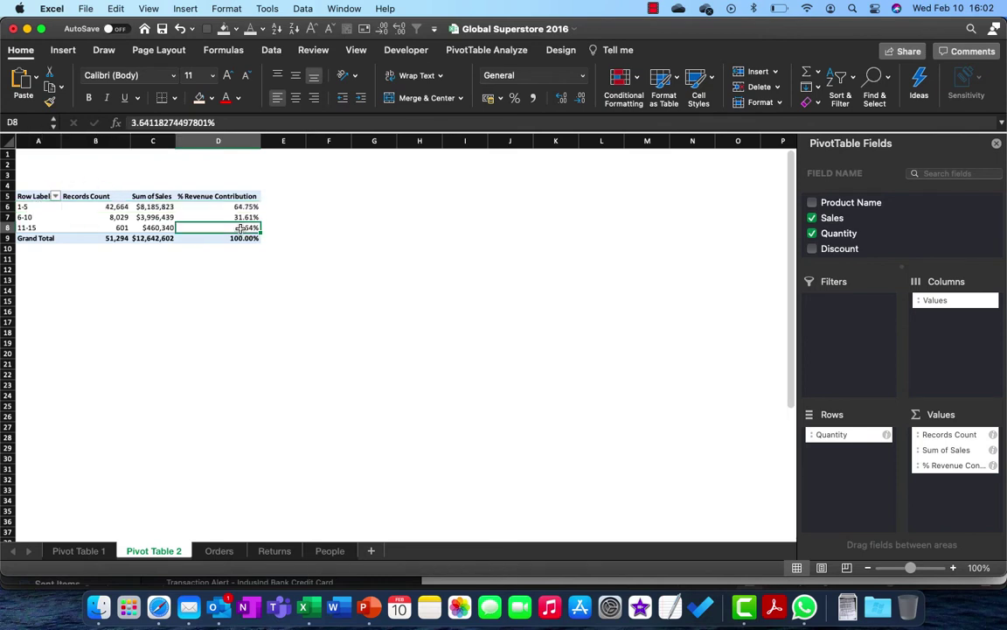
{"action": "left_click", "coordinate": [24, 228]}
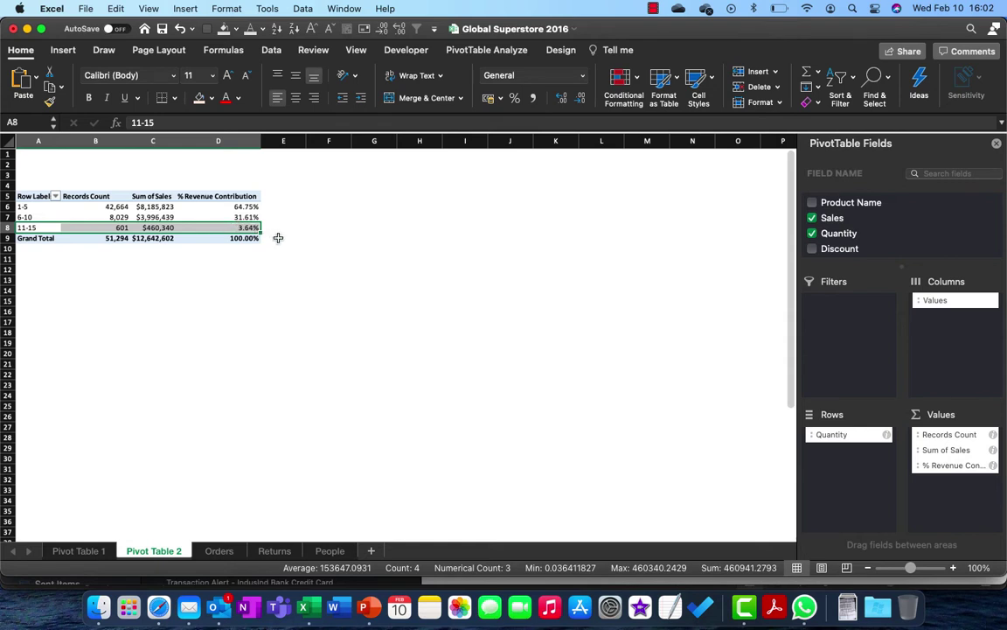
- Insert a Quantity slicer for the pivot table and place it beside the table, around columns G to I
{"action": "left_click", "coordinate": [215, 208]}
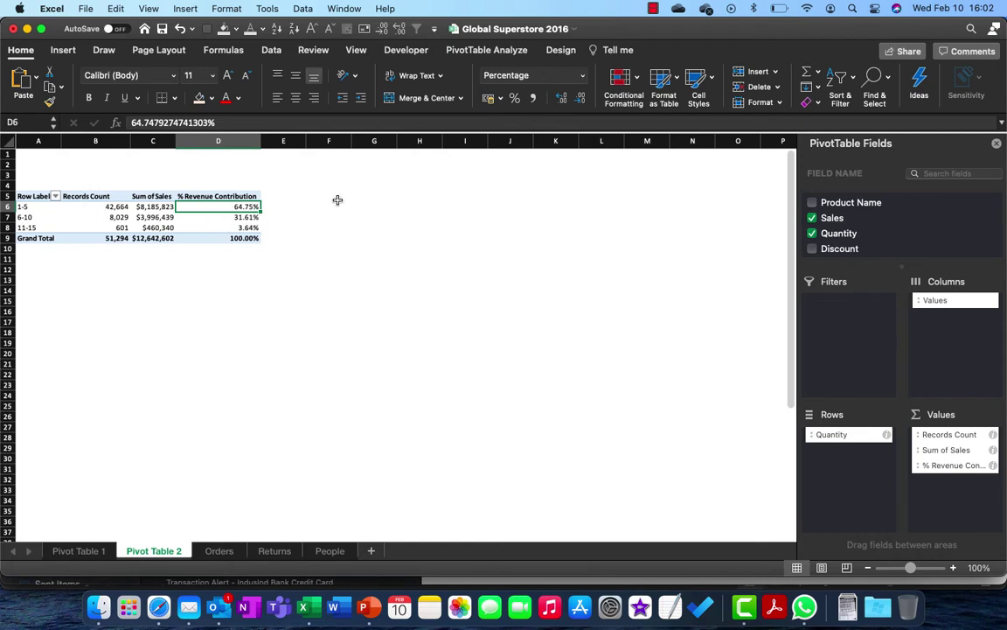
{"action": "left_click", "coordinate": [490, 51]}
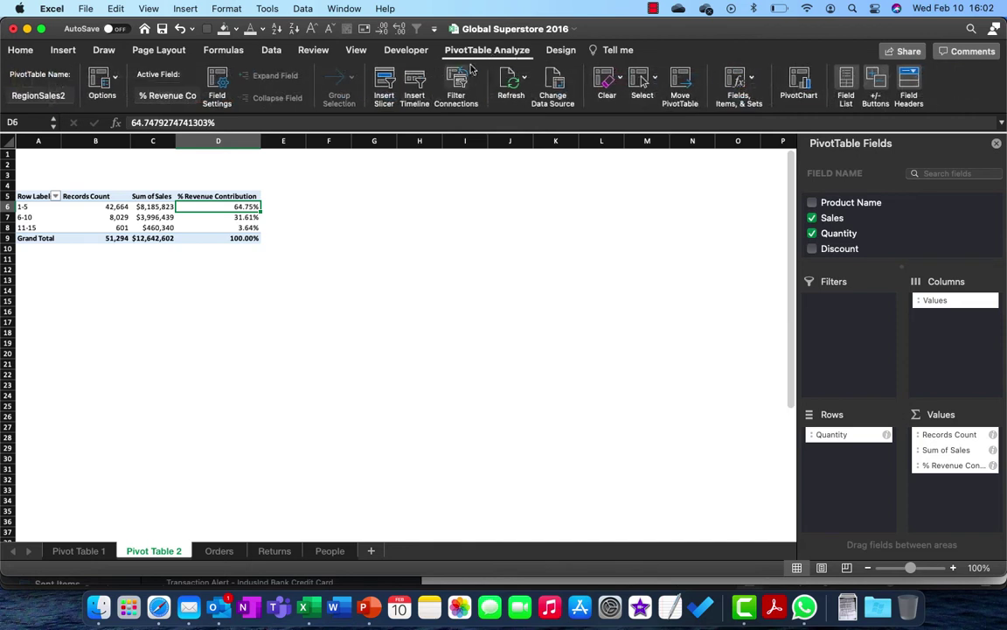
{"action": "left_click", "coordinate": [386, 86]}
{"action": "scroll", "coordinate": [432, 181], "scroll_direction": "down", "scroll_amount": 10}
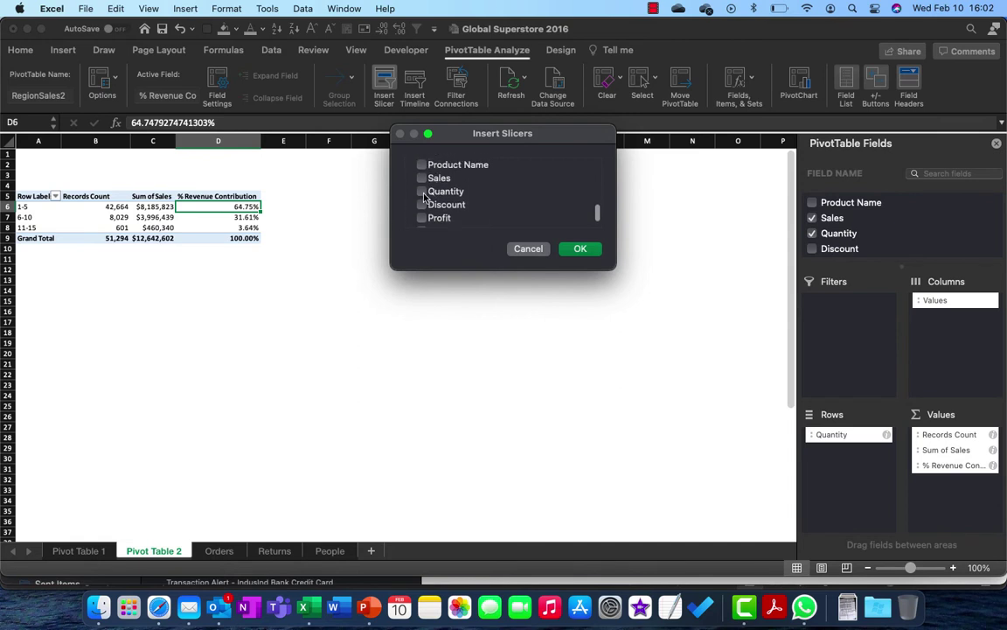
{"action": "left_click", "coordinate": [422, 192]}
{"action": "left_click", "coordinate": [580, 250]}
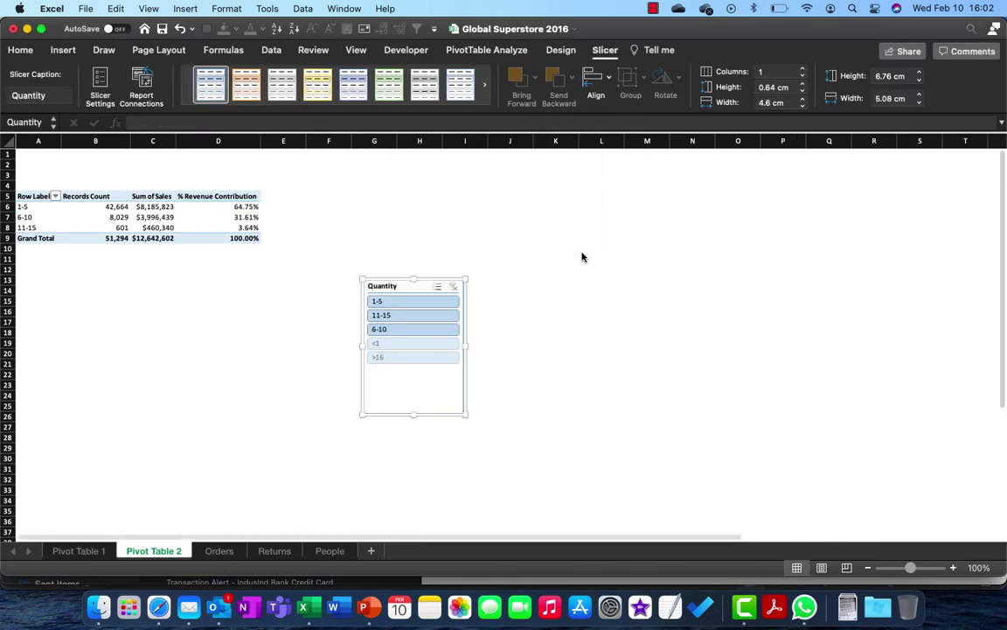
{"action": "left_click_drag", "start_coordinate": [395, 286], "coordinate": [417, 182]}
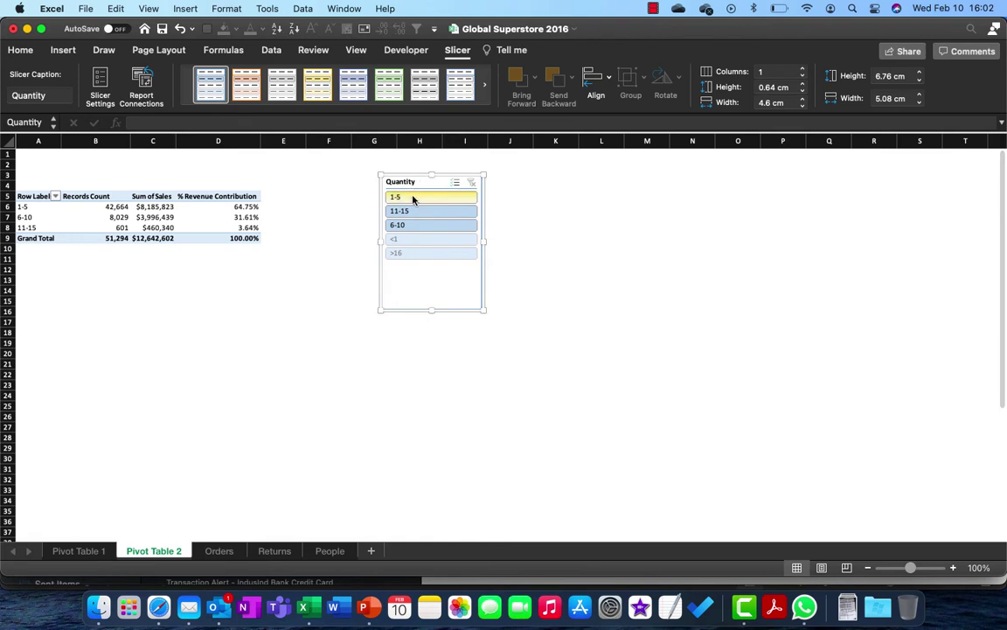
- Insert a Ship Mode slicer for the pivot table and place it directly beside the Quantity slicer
{"action": "left_click", "coordinate": [229, 207]}
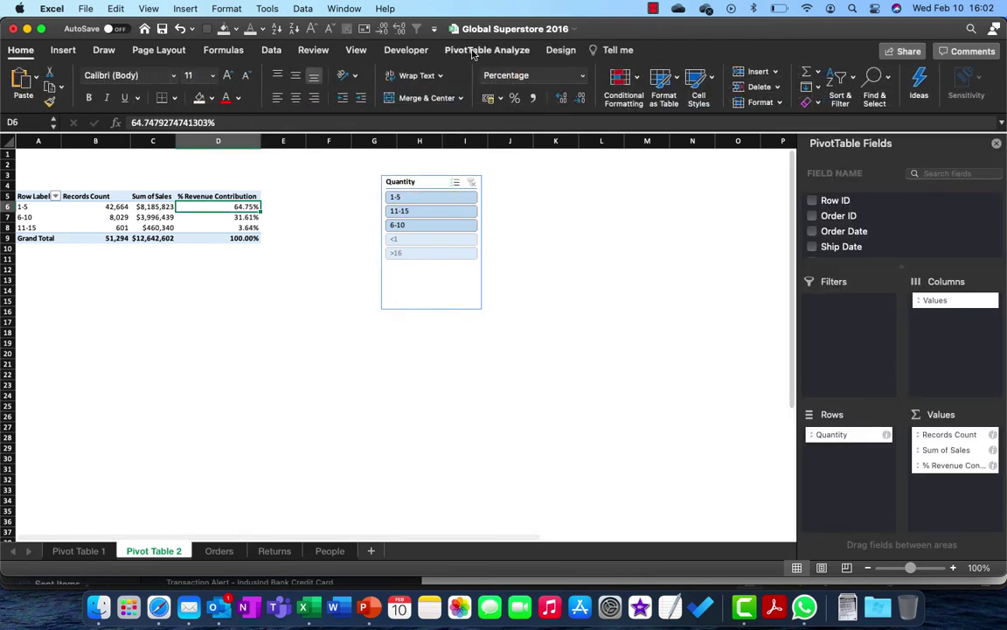
{"action": "left_click", "coordinate": [473, 52]}
{"action": "left_click", "coordinate": [387, 85]}
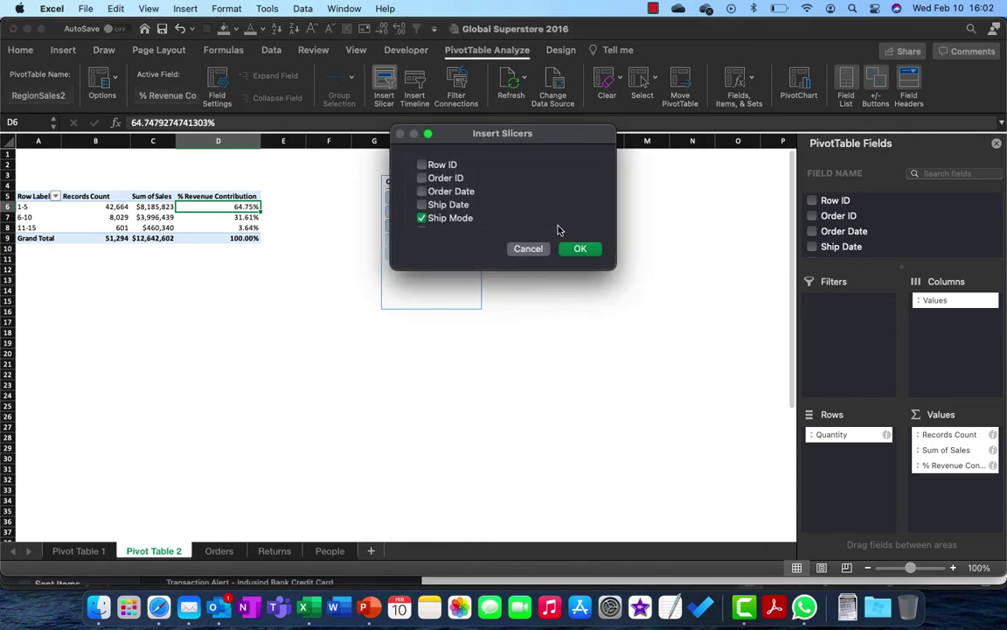
{"action": "left_click", "coordinate": [579, 251]}
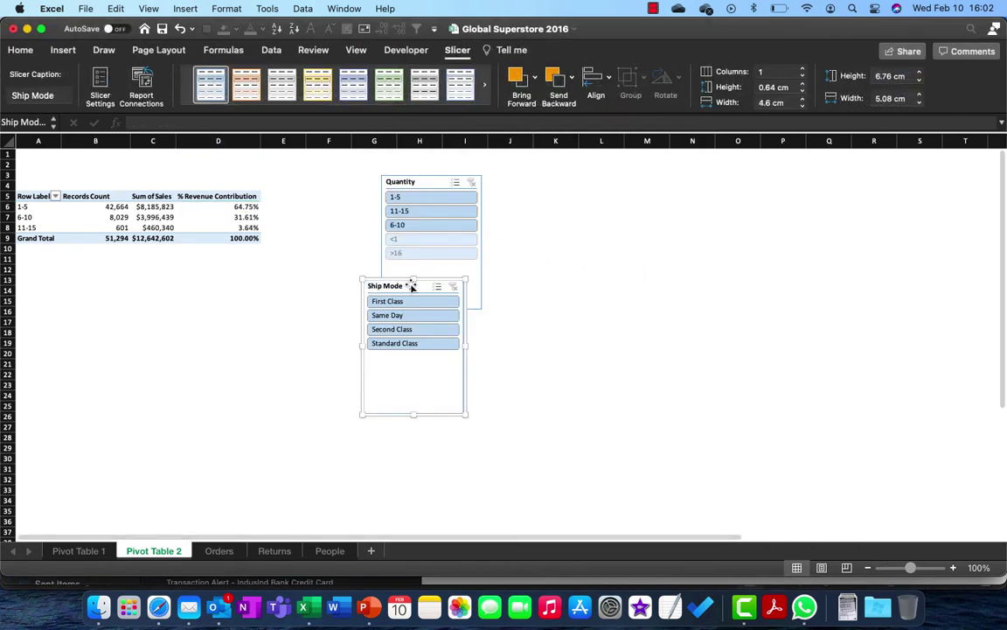
{"action": "left_click_drag", "start_coordinate": [412, 287], "coordinate": [552, 184]}
- Filter the pivot table by the Quantity ranges 1-5, 11-15 and 6-10 in turn, and clear that slicer's filter
{"action": "left_click", "coordinate": [427, 185]}
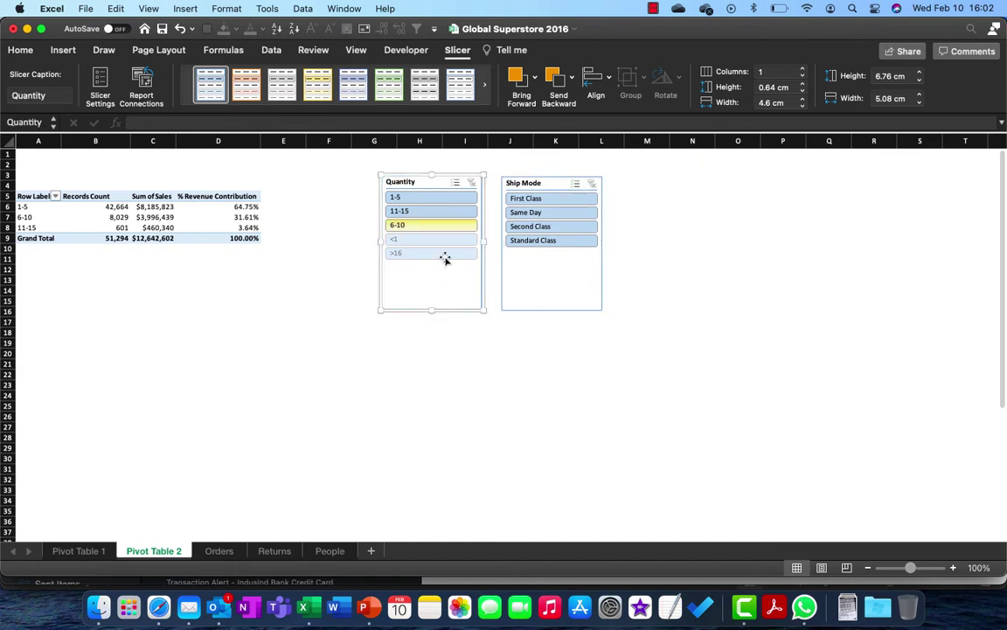
{"action": "left_click", "coordinate": [426, 198]}
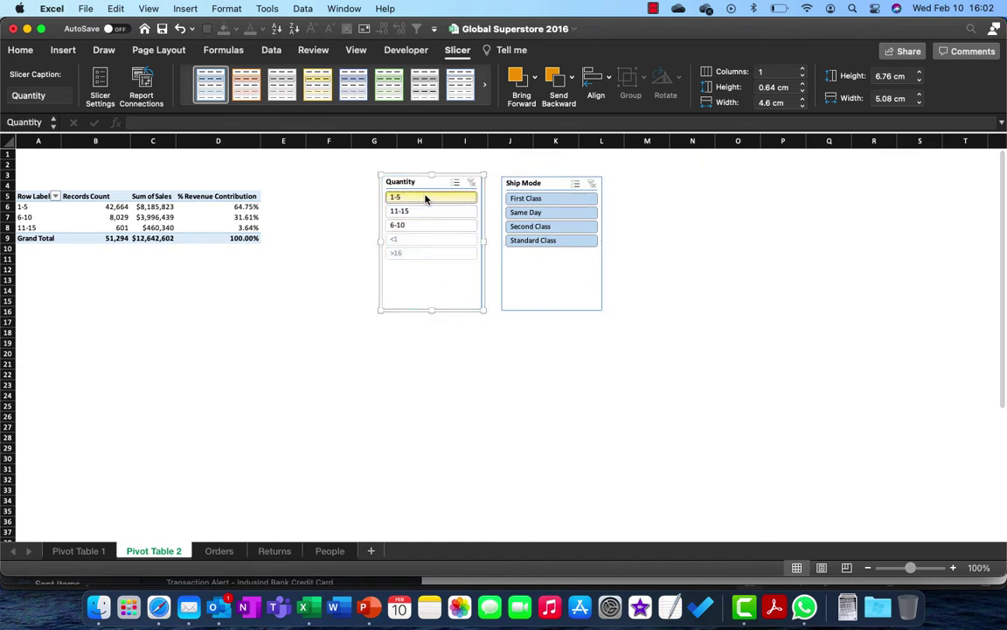
{"action": "left_click", "coordinate": [425, 212]}
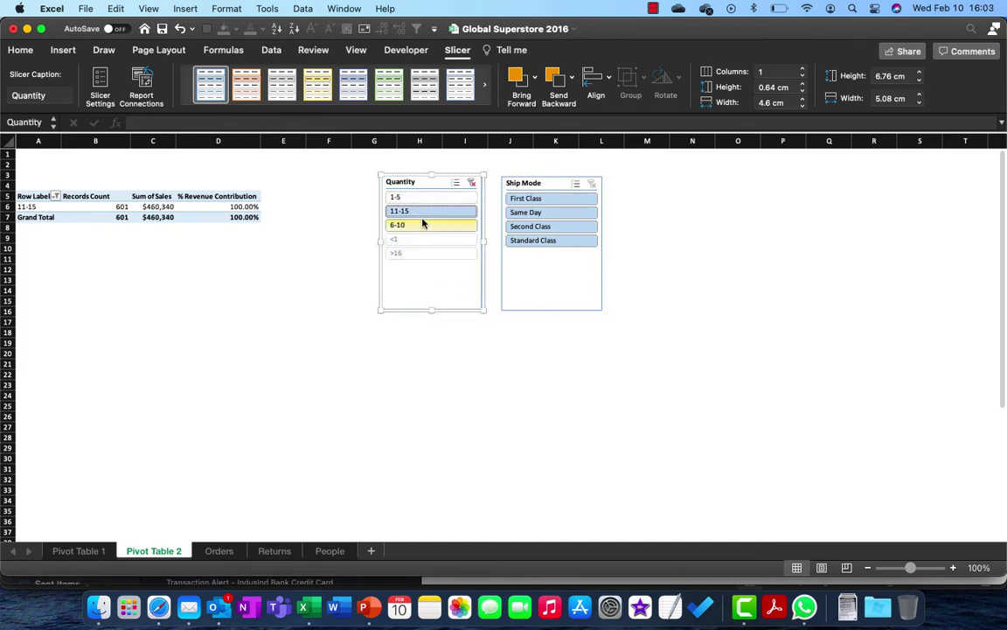
{"action": "left_click", "coordinate": [422, 223]}
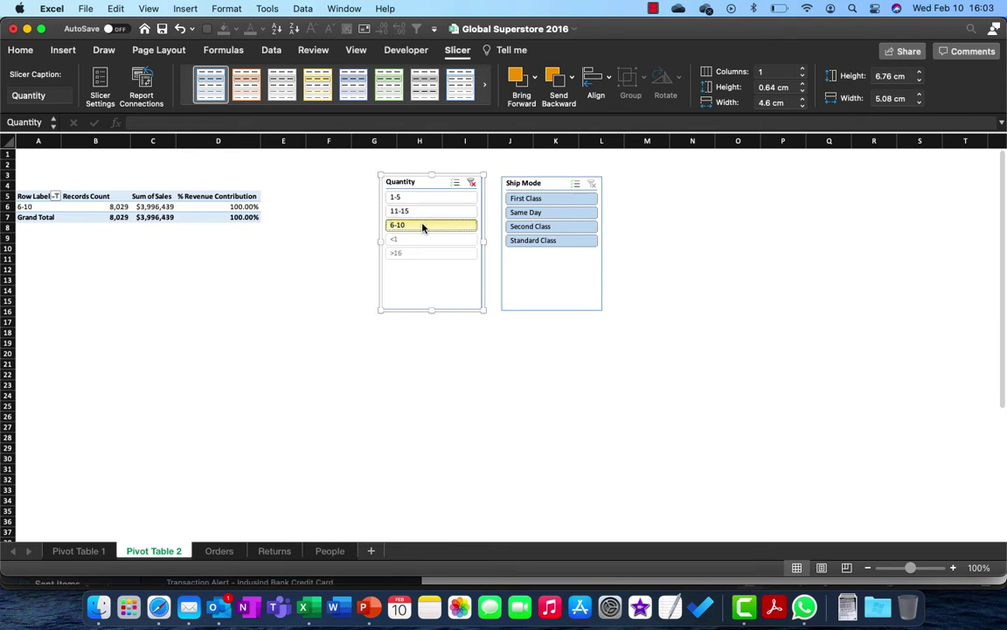
{"action": "left_click", "coordinate": [471, 183]}
- Replace the Quantity field in the pivot table's Rows area with the Market field
{"action": "left_click", "coordinate": [112, 225]}
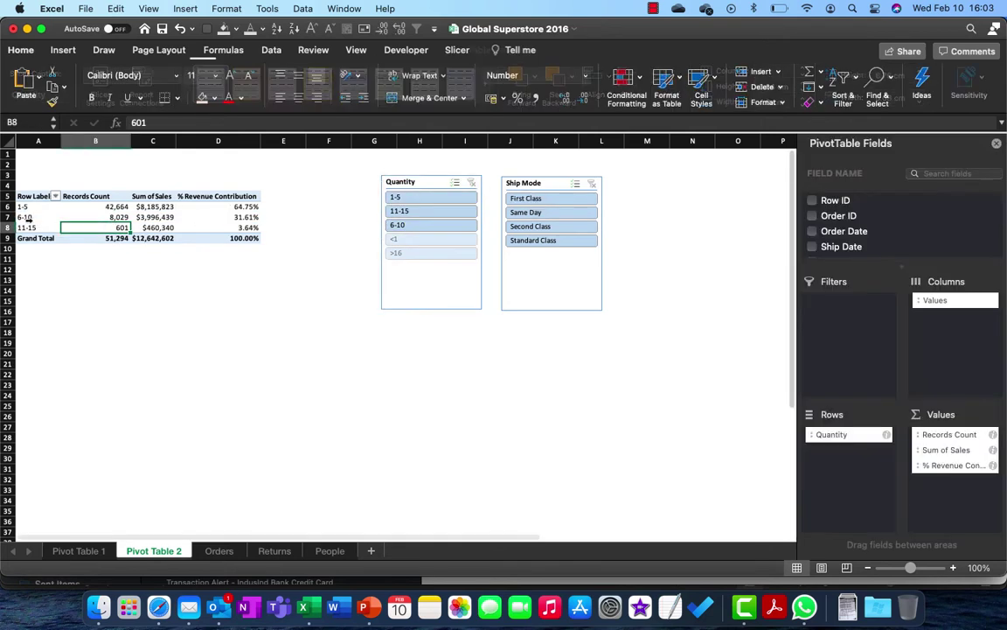
{"action": "left_click", "coordinate": [17, 217]}
{"action": "left_click_drag", "start_coordinate": [839, 434], "coordinate": [759, 238]}
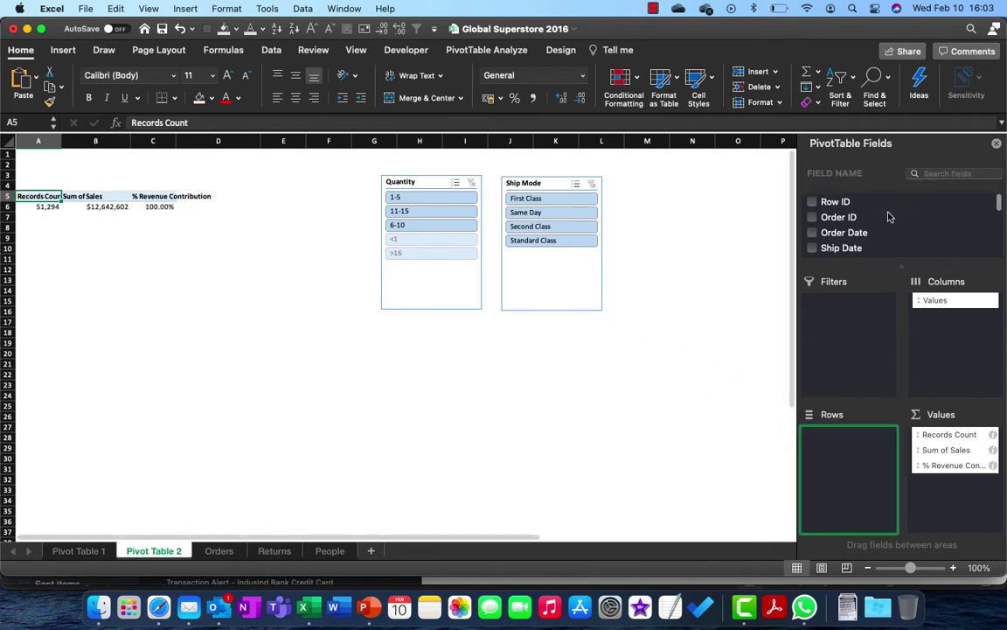
{"action": "scroll", "coordinate": [888, 217], "scroll_direction": "down", "scroll_amount": 3}
{"action": "scroll", "coordinate": [888, 217], "scroll_direction": "down", "scroll_amount": 2}
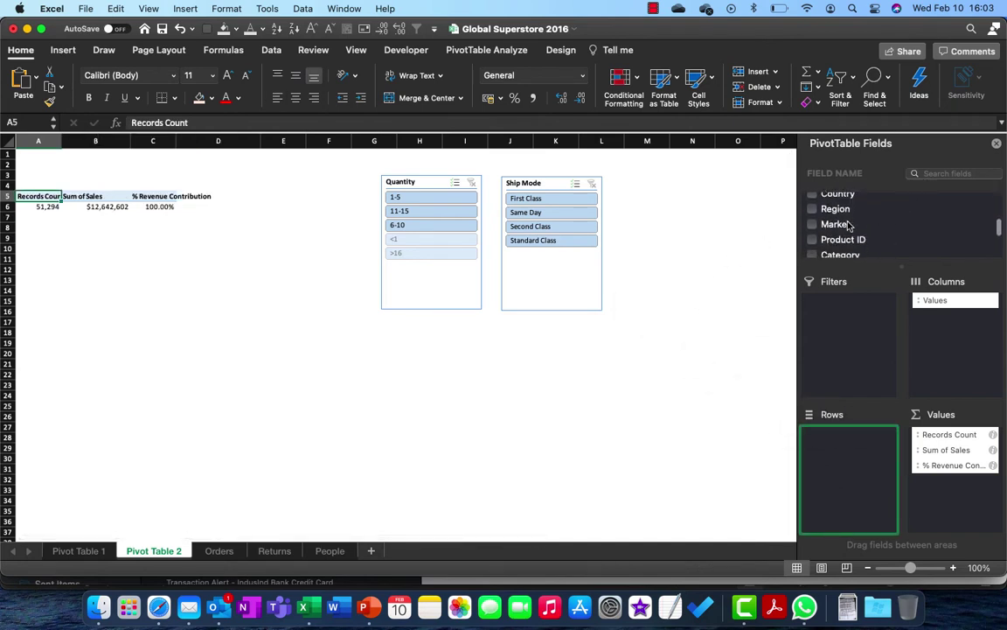
{"action": "left_click_drag", "start_coordinate": [838, 226], "coordinate": [829, 455]}
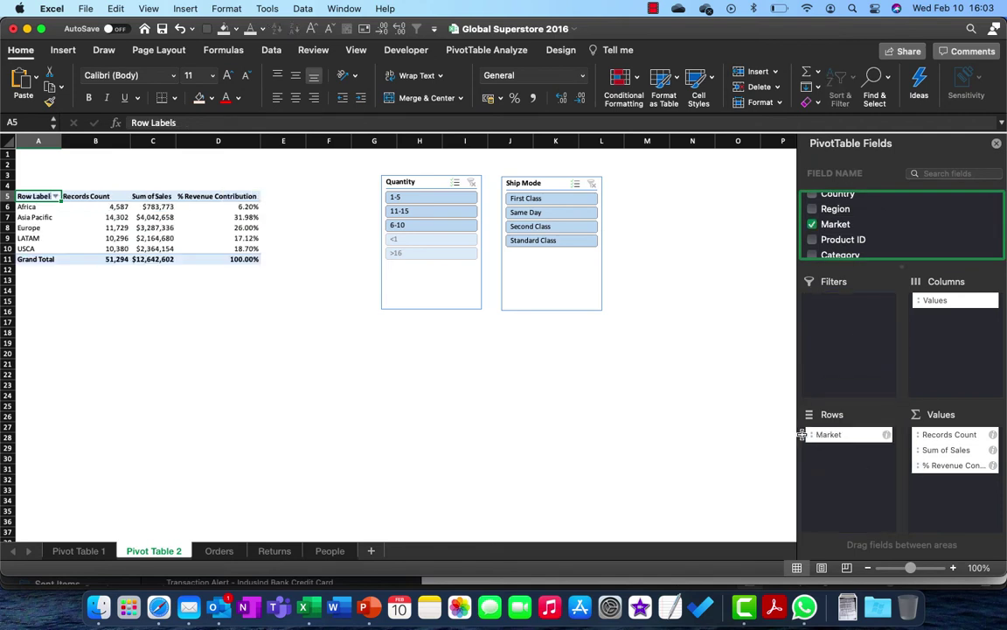
- Filter the Market rows to Quantity 1-5 and 6-10 in turn, and try Ship Mode First Class and Same Day before settling on Second Class
{"action": "left_click", "coordinate": [443, 200]}
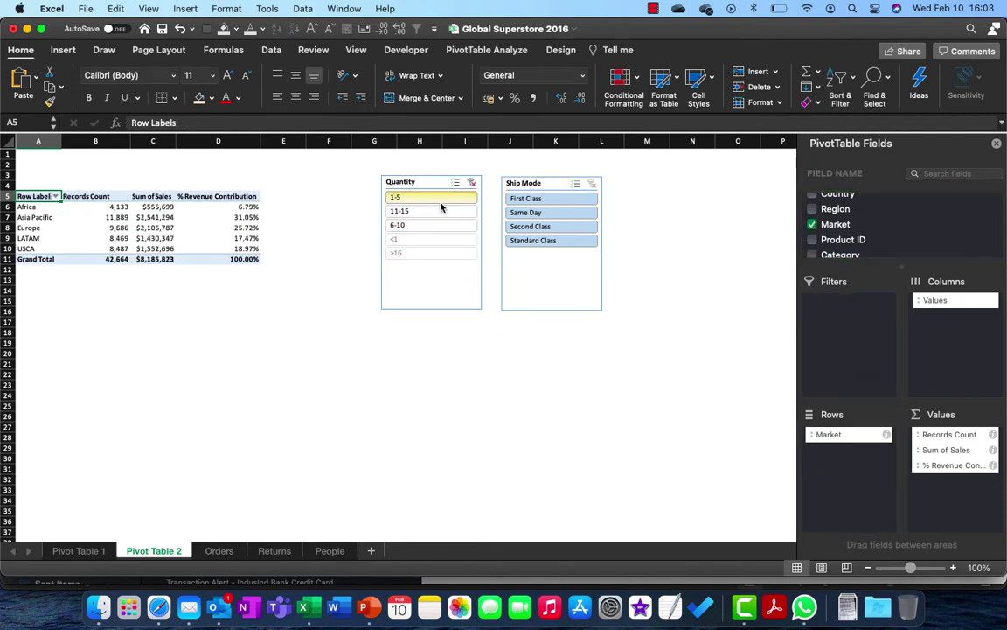
{"action": "left_click", "coordinate": [430, 226]}
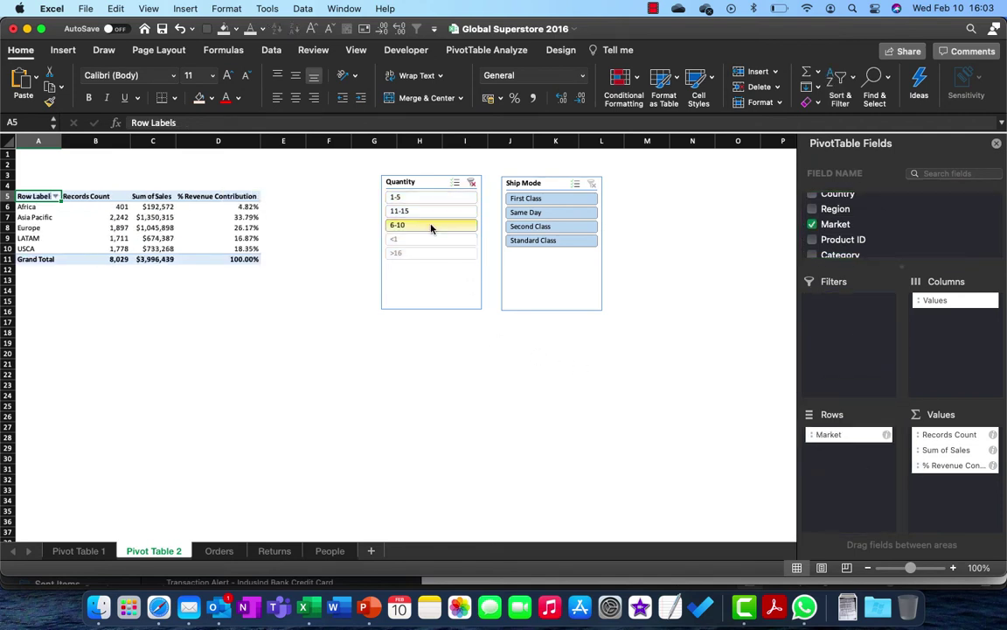
{"action": "left_click", "coordinate": [531, 198]}
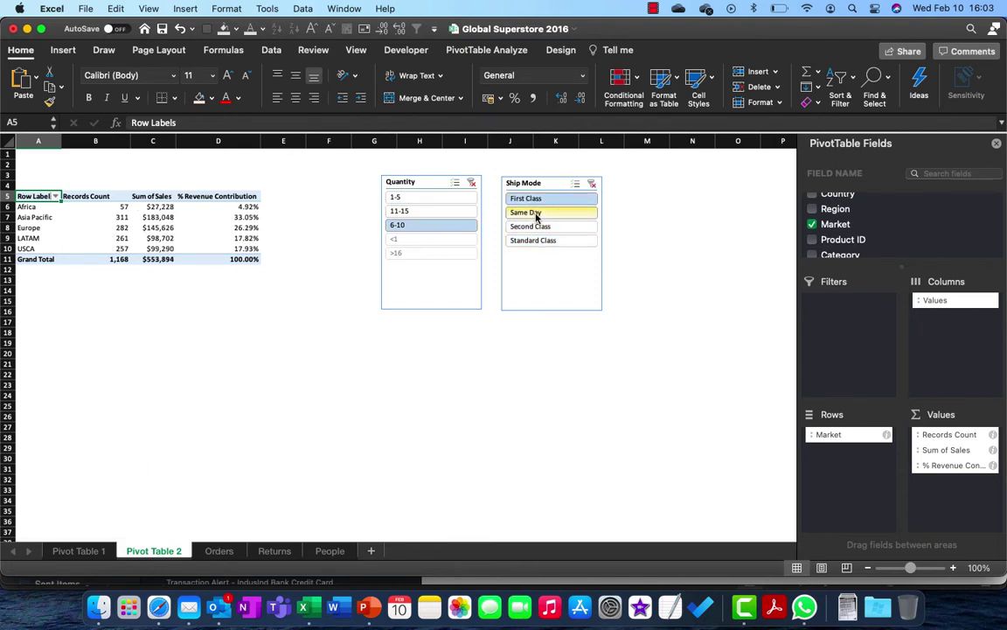
{"action": "left_click", "coordinate": [536, 213]}
{"action": "left_click", "coordinate": [538, 225]}
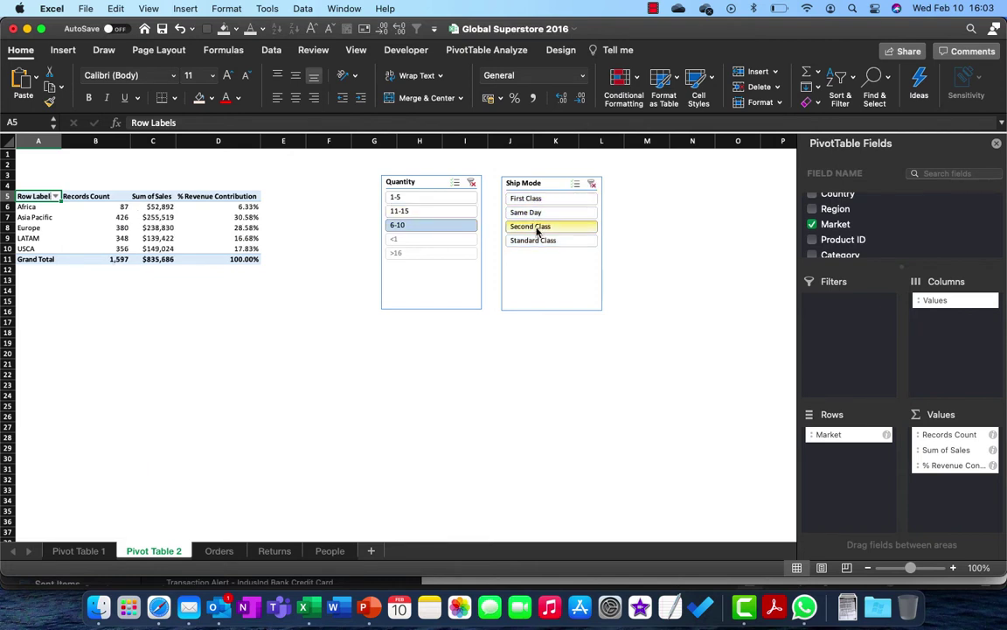
- Switch the Quantity slicer through 1-5, 11-15 and 6-10 while keeping Second Class as the ship mode
{"action": "left_click", "coordinate": [414, 199]}
{"action": "left_click", "coordinate": [415, 211]}
{"action": "left_click", "coordinate": [414, 225]}
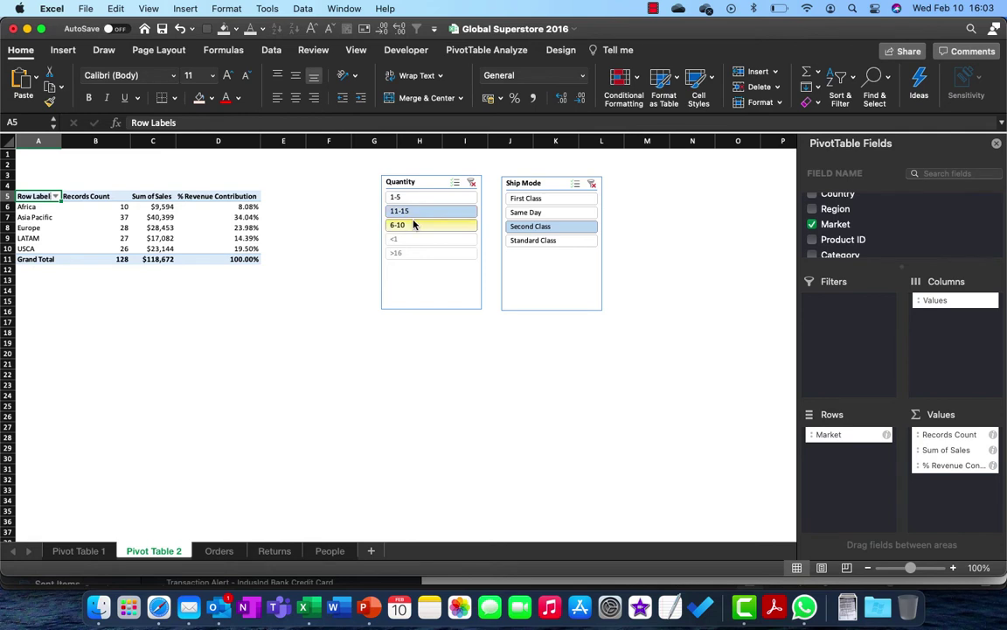
{"action": "left_click", "coordinate": [428, 287]}
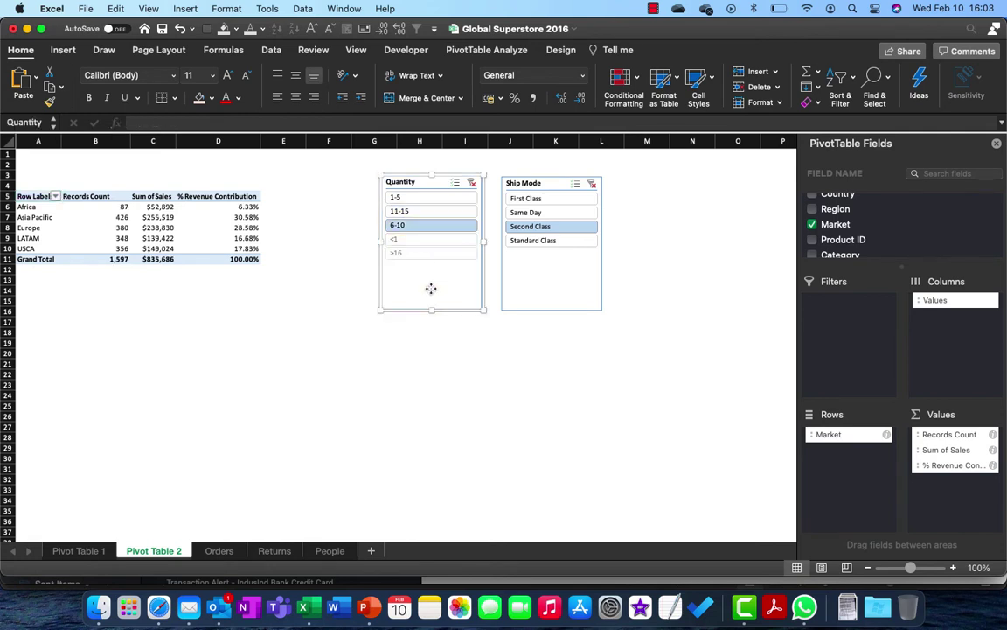
- Add the Quantity field below Market in the Rows area and clear the Quantity slicer's filter
{"action": "left_click", "coordinate": [172, 221]}
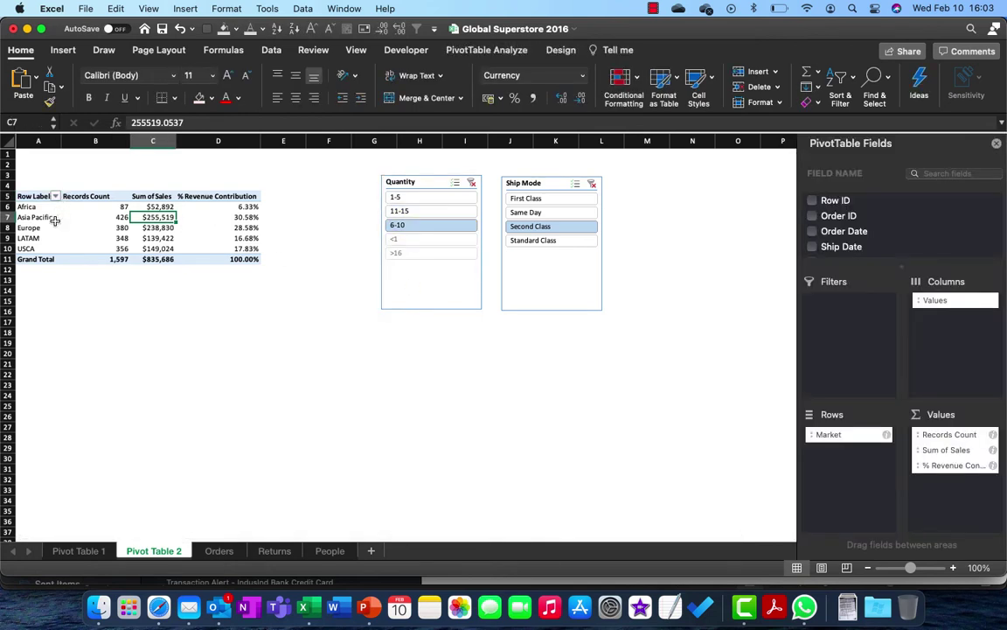
{"action": "scroll", "coordinate": [864, 238], "scroll_direction": "down", "scroll_amount": 10}
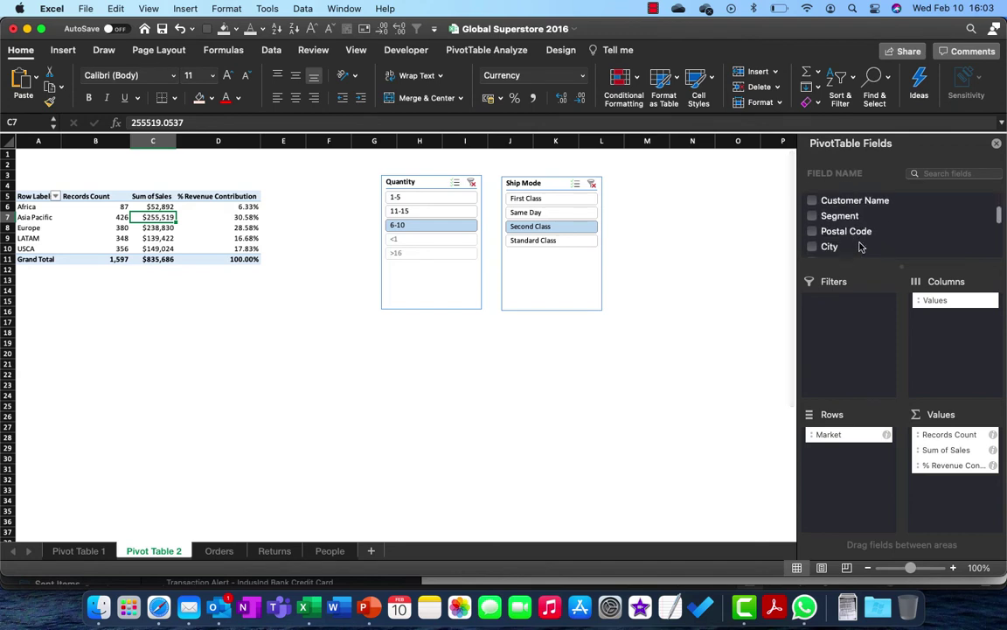
{"action": "scroll", "coordinate": [862, 247], "scroll_direction": "down", "scroll_amount": 5}
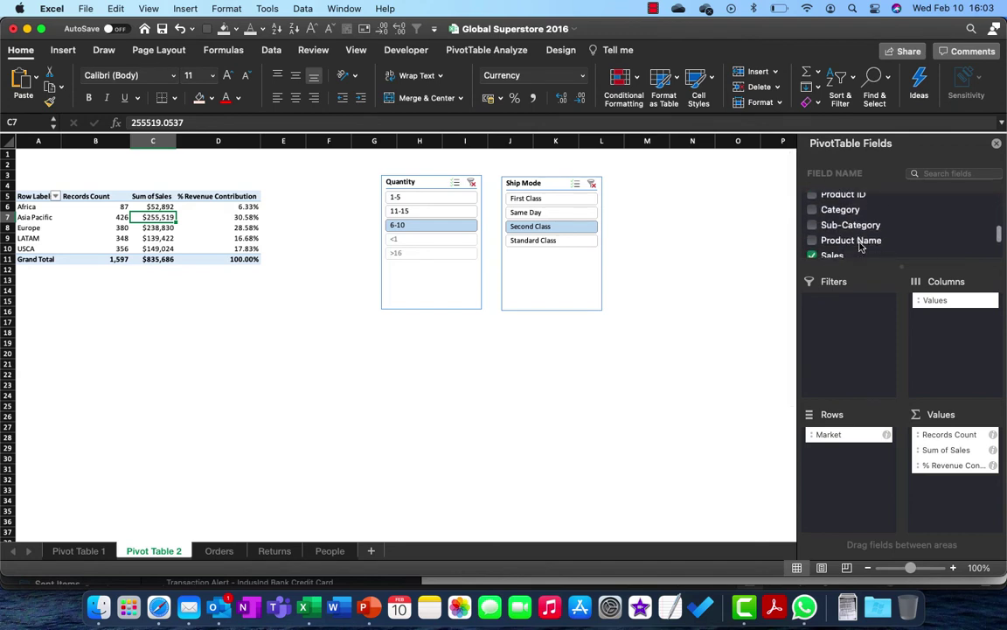
{"action": "left_click", "coordinate": [848, 235]}
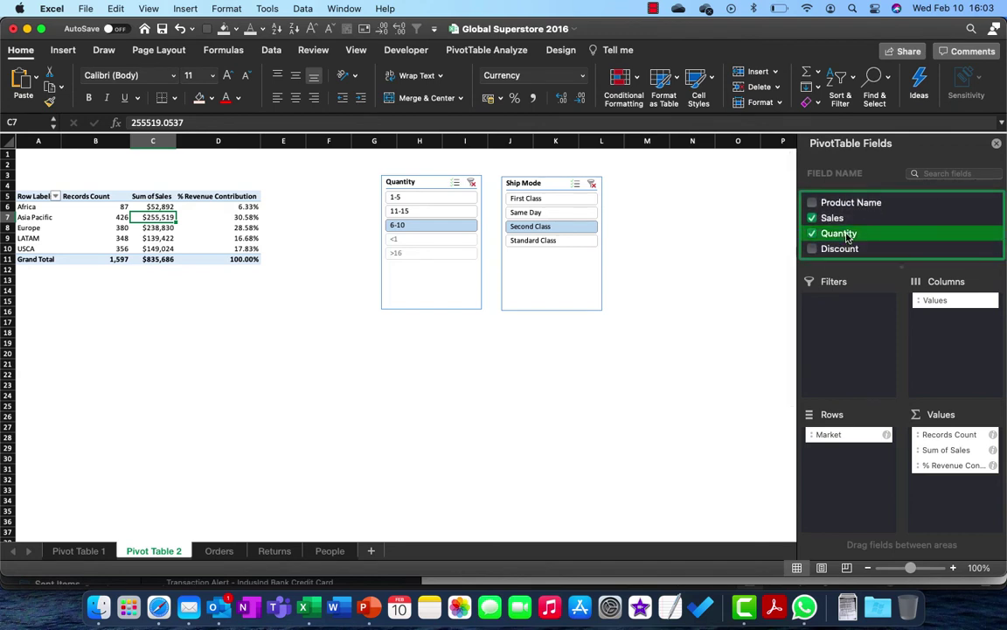
{"action": "left_click_drag", "start_coordinate": [847, 276], "coordinate": [857, 457]}
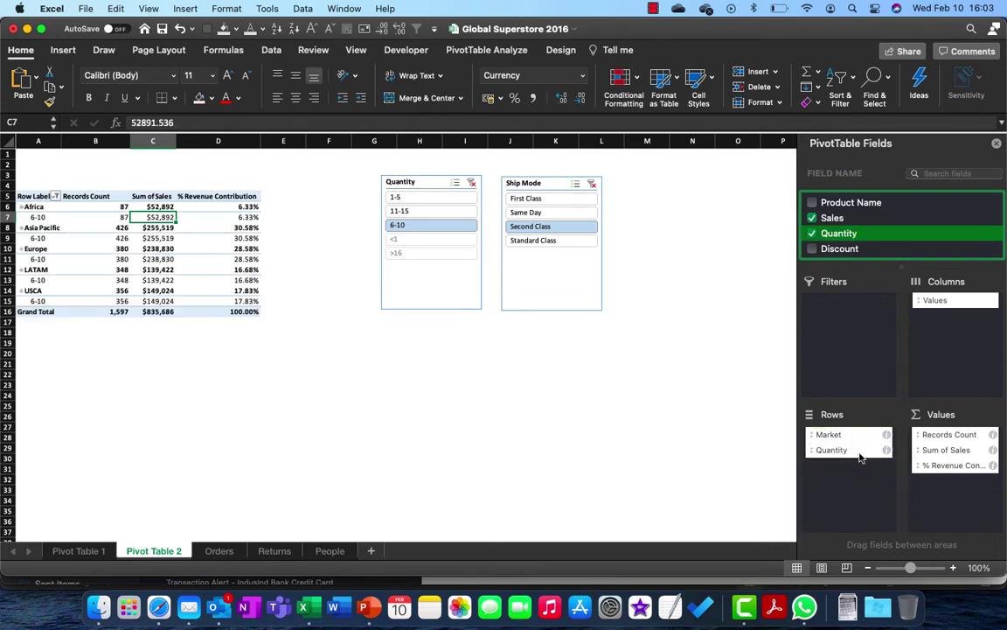
{"action": "left_click", "coordinate": [471, 183]}
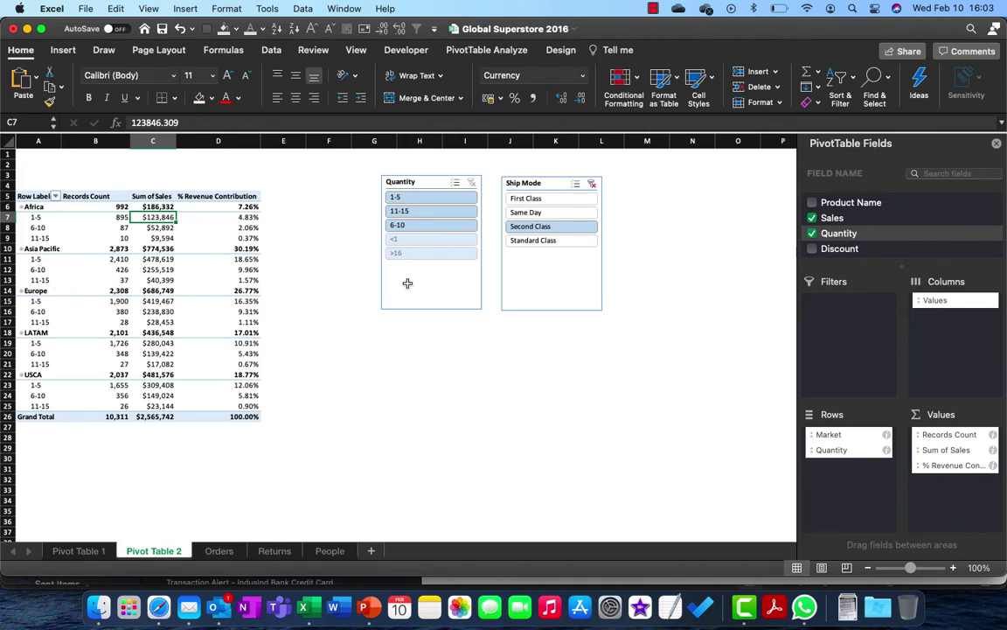
- Add the Quantity field to the Values area and summarize it by Sum
{"action": "left_click_drag", "start_coordinate": [852, 232], "coordinate": [966, 499]}
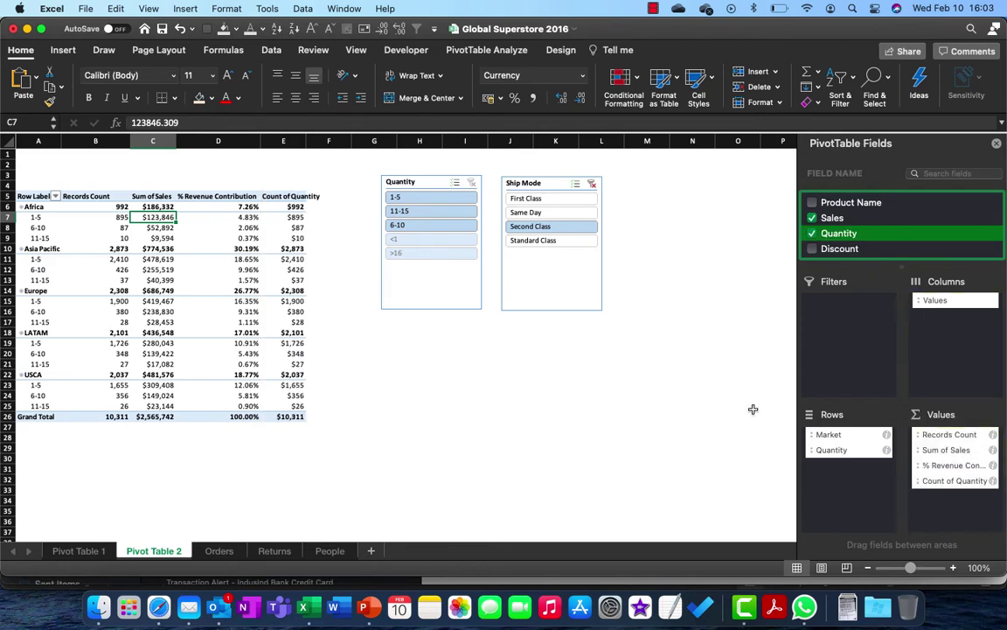
{"action": "left_click", "coordinate": [993, 480]}
{"action": "left_click", "coordinate": [427, 202]}
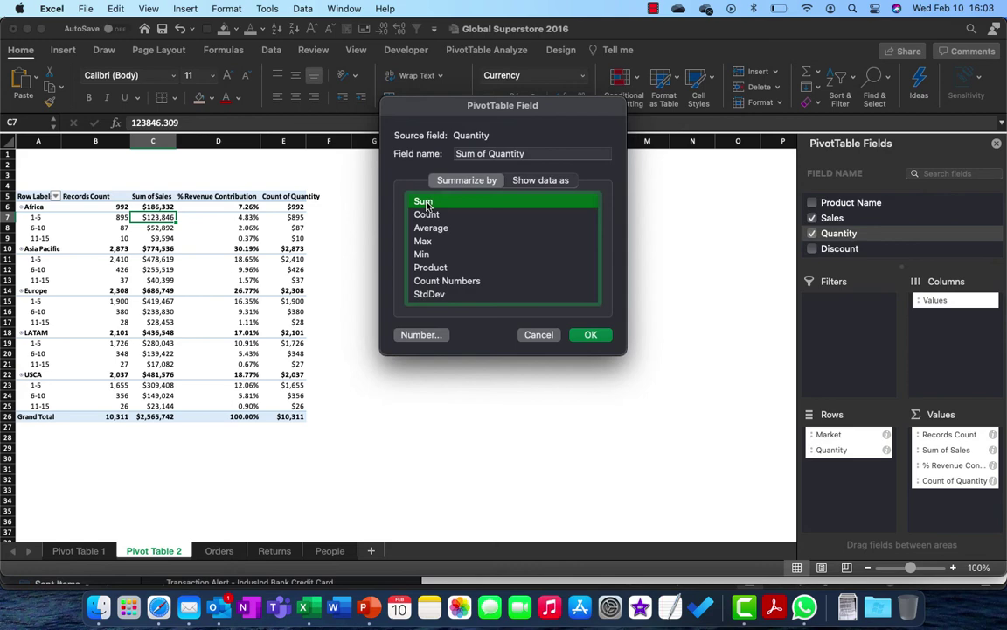
{"action": "left_click", "coordinate": [591, 336]}
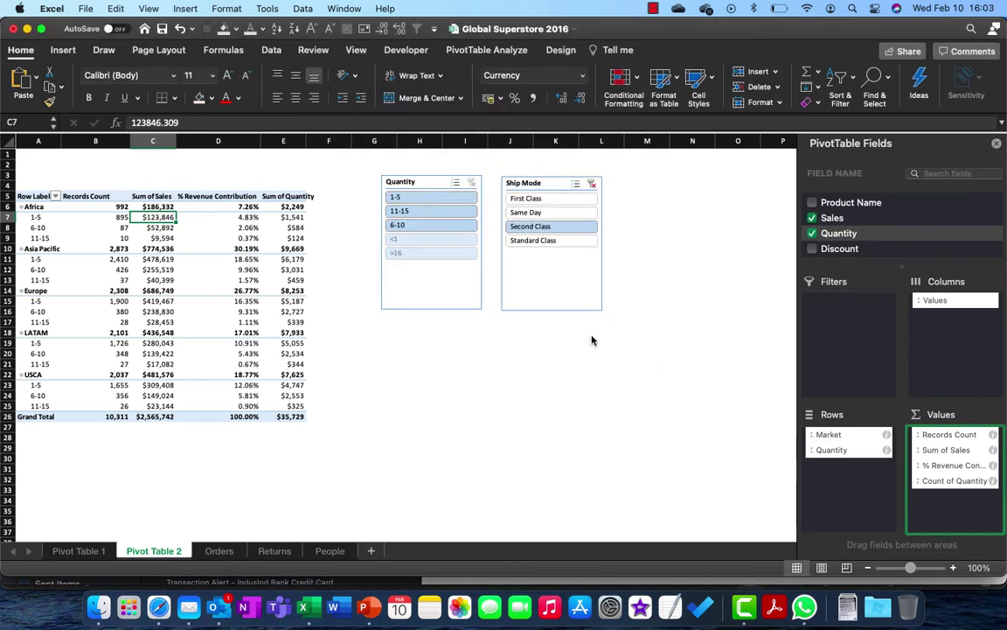
- Format the Sum of Quantity values as Number with 0 decimal places and a 1000 separator
{"action": "left_click", "coordinate": [993, 482]}
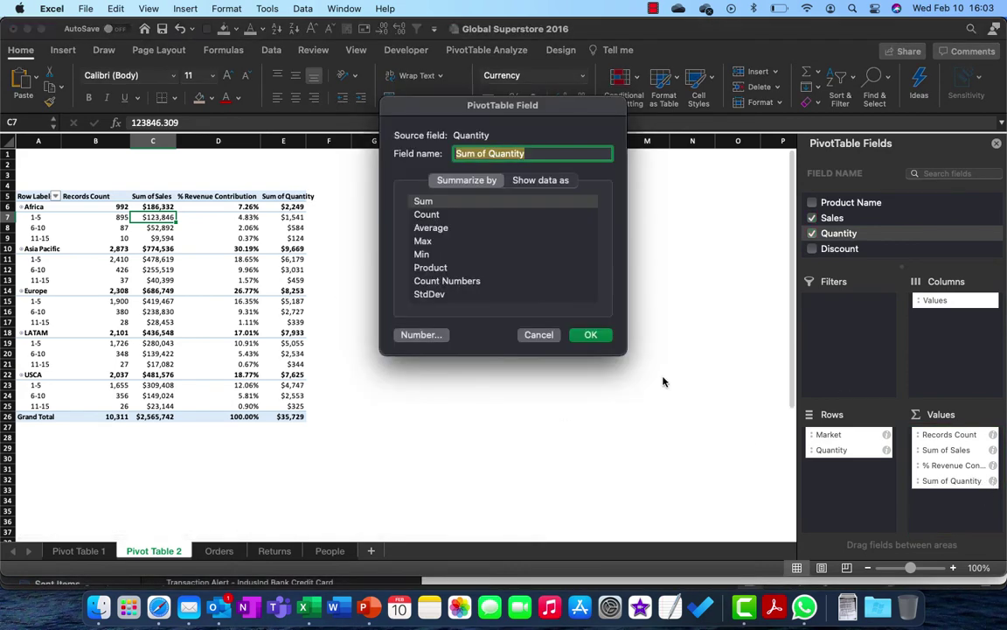
{"action": "left_click", "coordinate": [422, 333]}
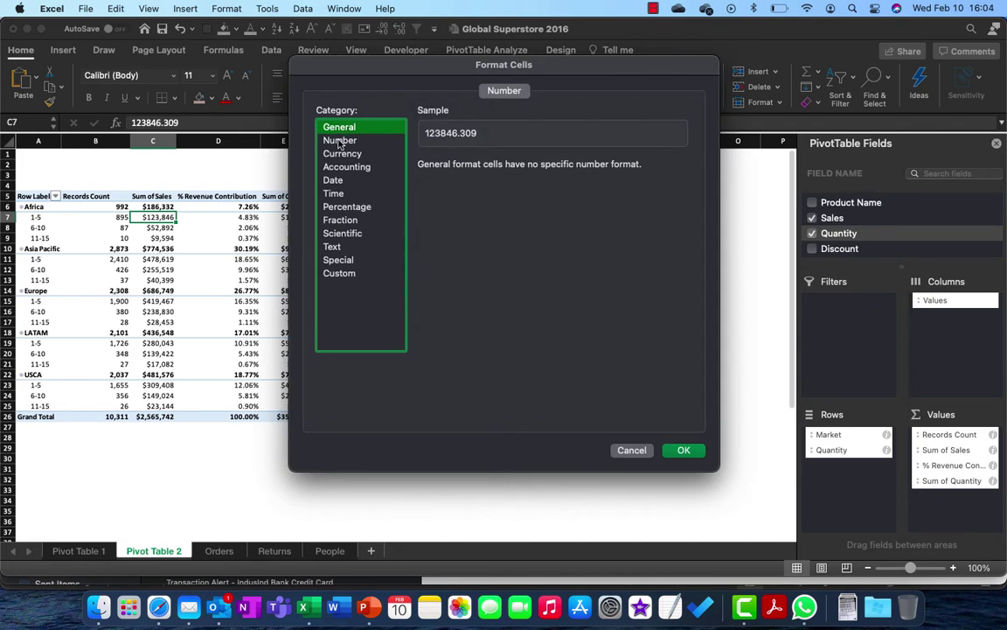
{"action": "left_click", "coordinate": [340, 142]}
{"action": "left_click", "coordinate": [522, 168]}
{"action": "left_click", "coordinate": [522, 168]}
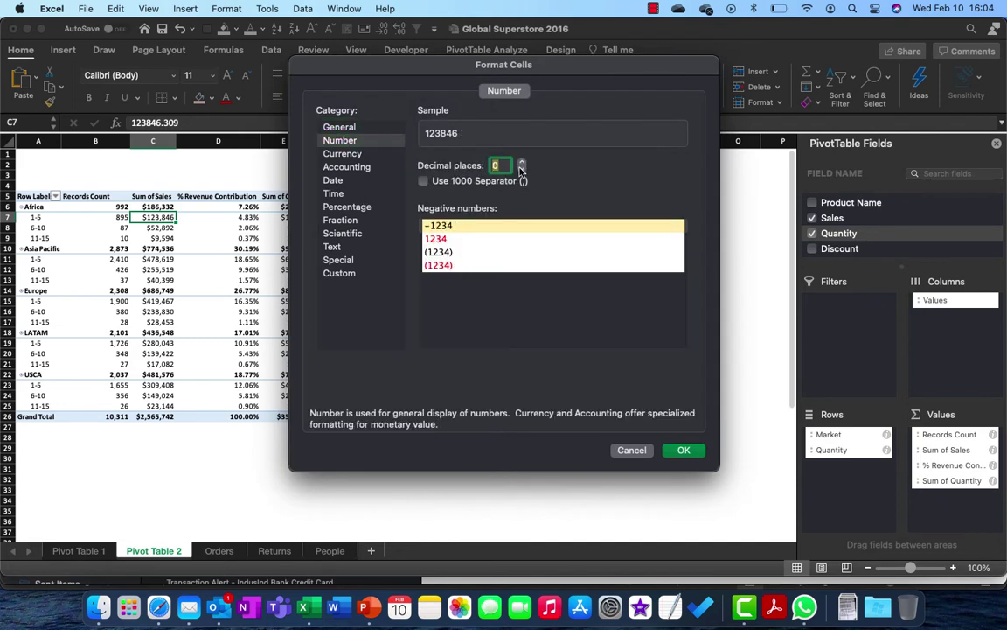
{"action": "left_click", "coordinate": [423, 182]}
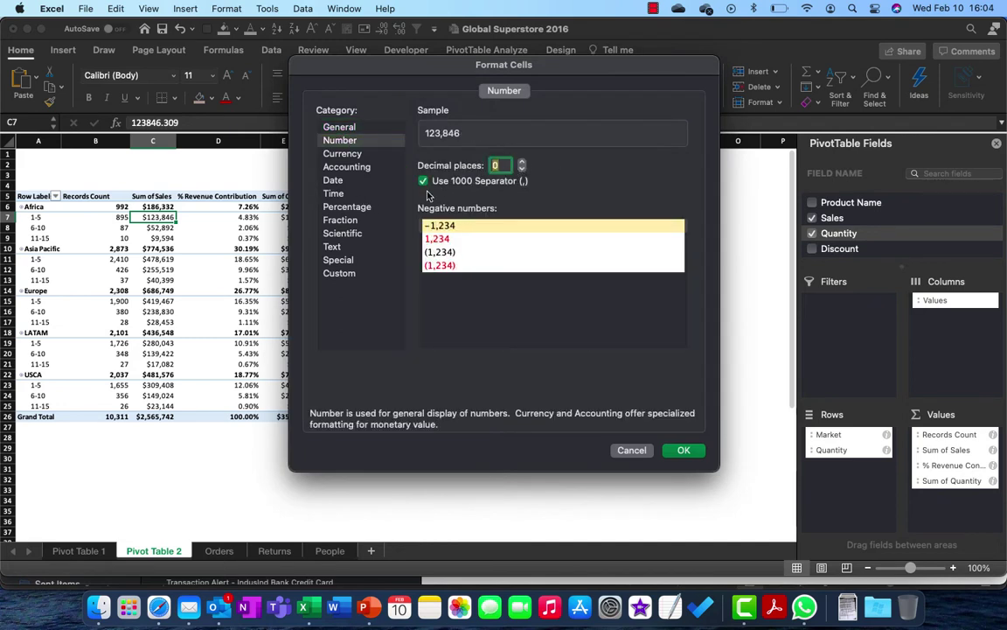
{"action": "left_click", "coordinate": [685, 448]}
{"action": "left_click", "coordinate": [592, 335]}
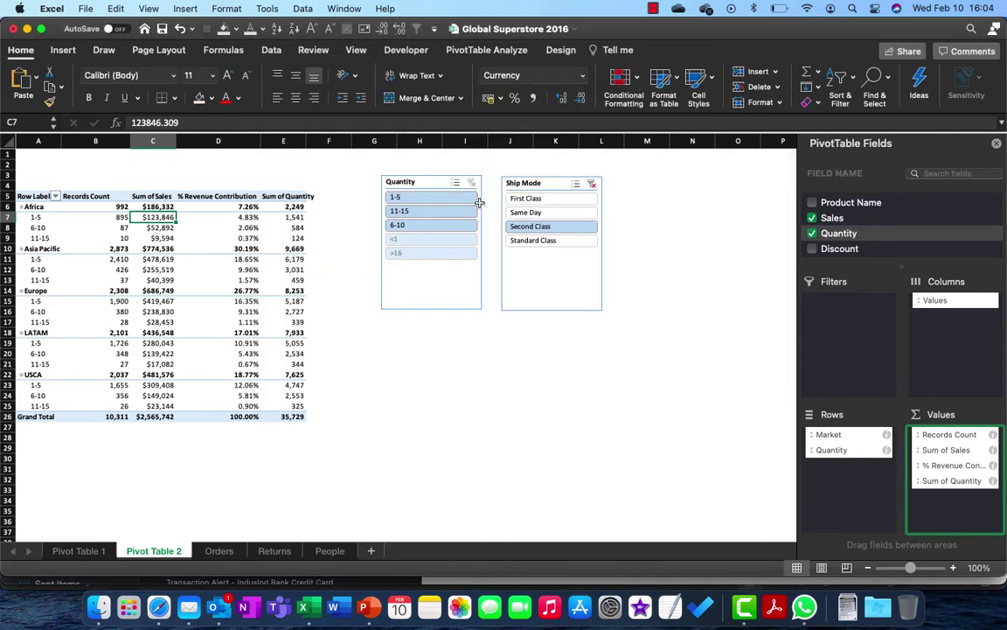
- Filter Ship Mode to First Class and Same Day in turn, and space the Quantity and Ship Mode slicers slightly further apart
{"action": "left_click", "coordinate": [521, 203]}
{"action": "left_click", "coordinate": [533, 213]}
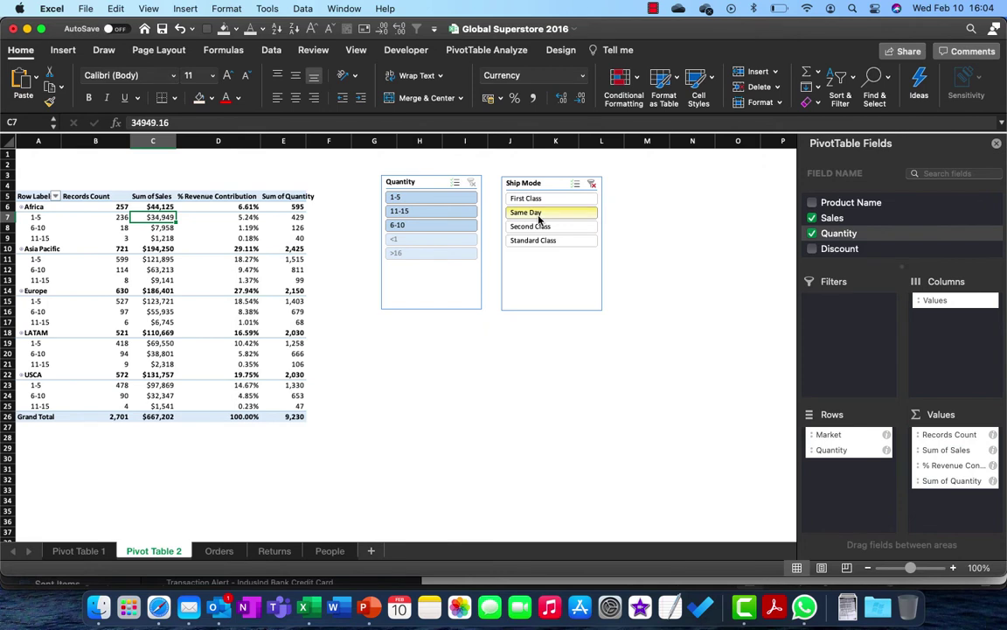
{"action": "left_click", "coordinate": [400, 285]}
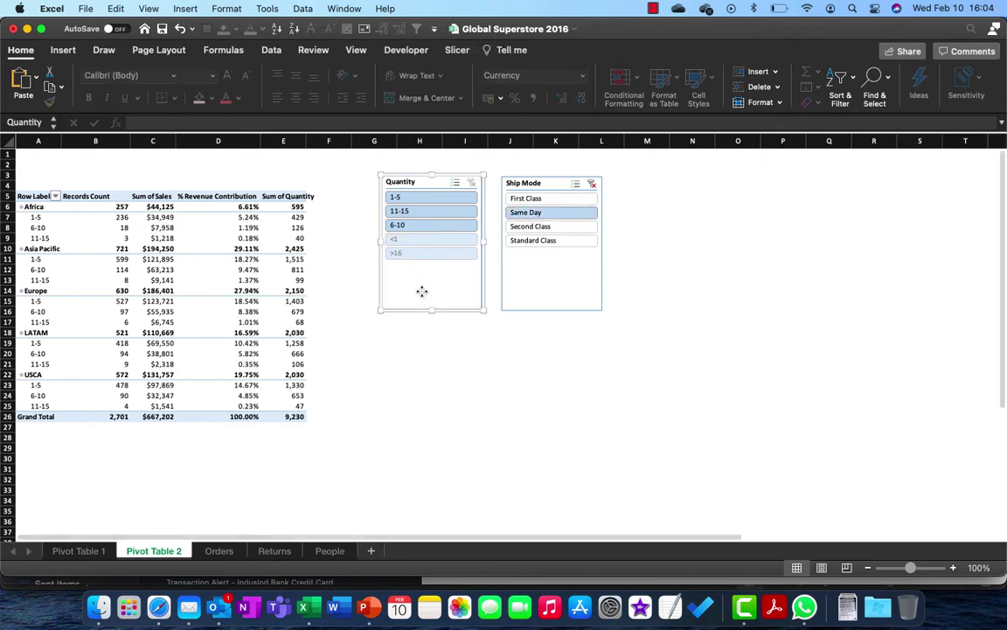
{"action": "mouse_move", "coordinate": [421, 291]}
{"action": "left_mouse_down"}
{"action": "mouse_move", "coordinate": [421, 315]}
{"action": "mouse_move", "coordinate": [437, 301]}
{"action": "mouse_move", "coordinate": [430, 285]}
{"action": "left_mouse_up"}
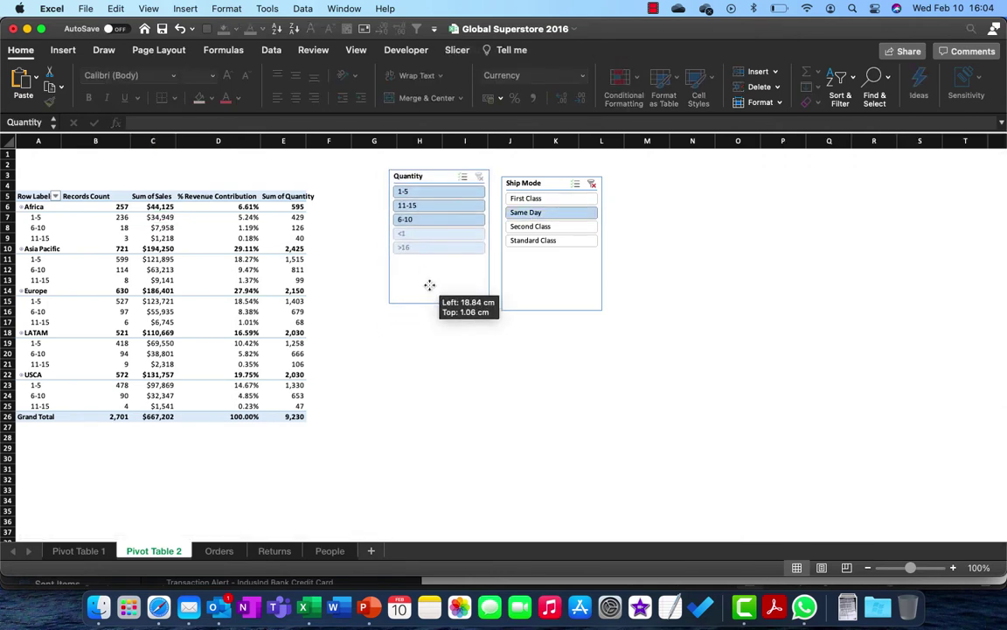
{"action": "left_click_drag", "start_coordinate": [535, 294], "coordinate": [539, 286]}
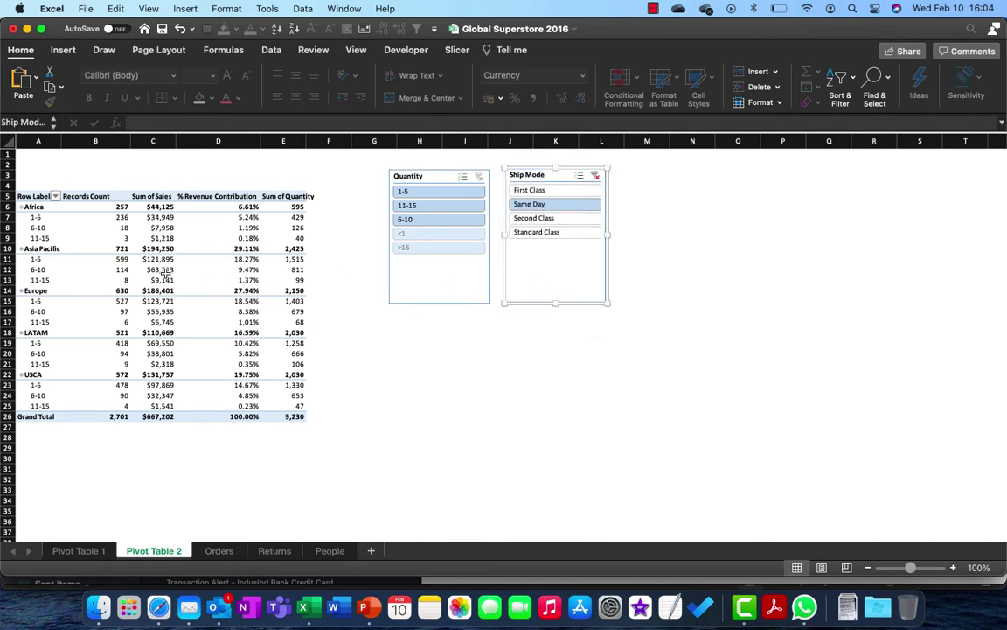
{"action": "left_click", "coordinate": [446, 291]}
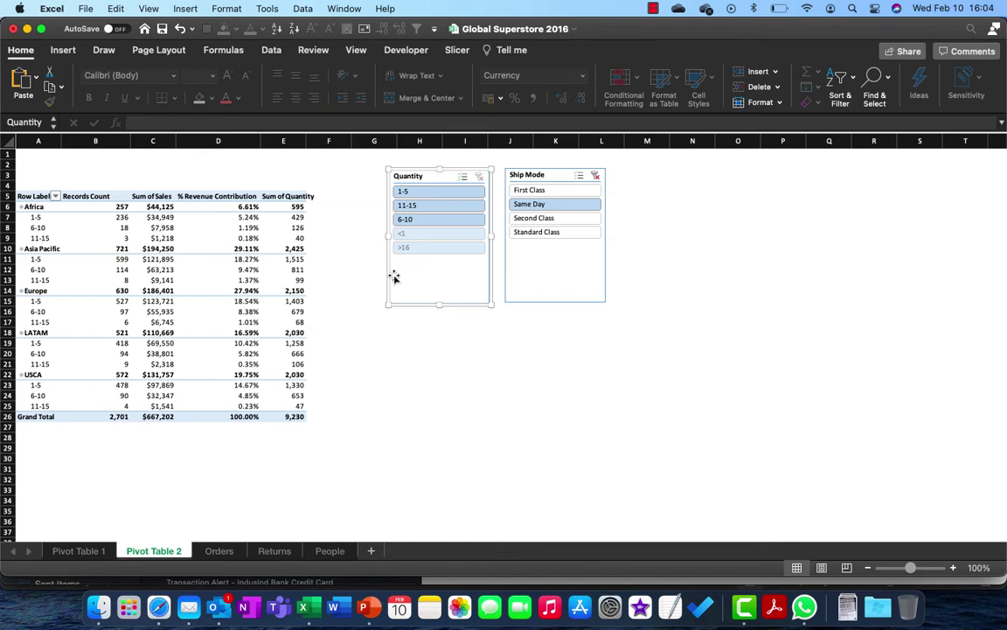
{"action": "left_click_drag", "start_coordinate": [524, 288], "coordinate": [538, 282]}
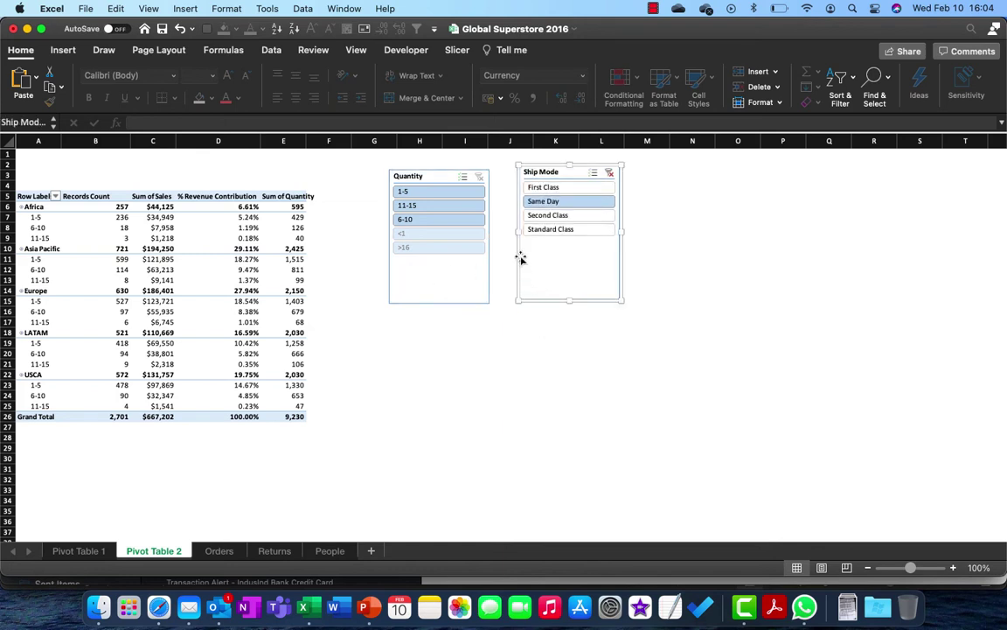
- Switch the Ship Mode slicer through First Class and Same Day, ending on Standard Class
{"action": "left_click", "coordinate": [539, 188]}
{"action": "left_click", "coordinate": [545, 202]}
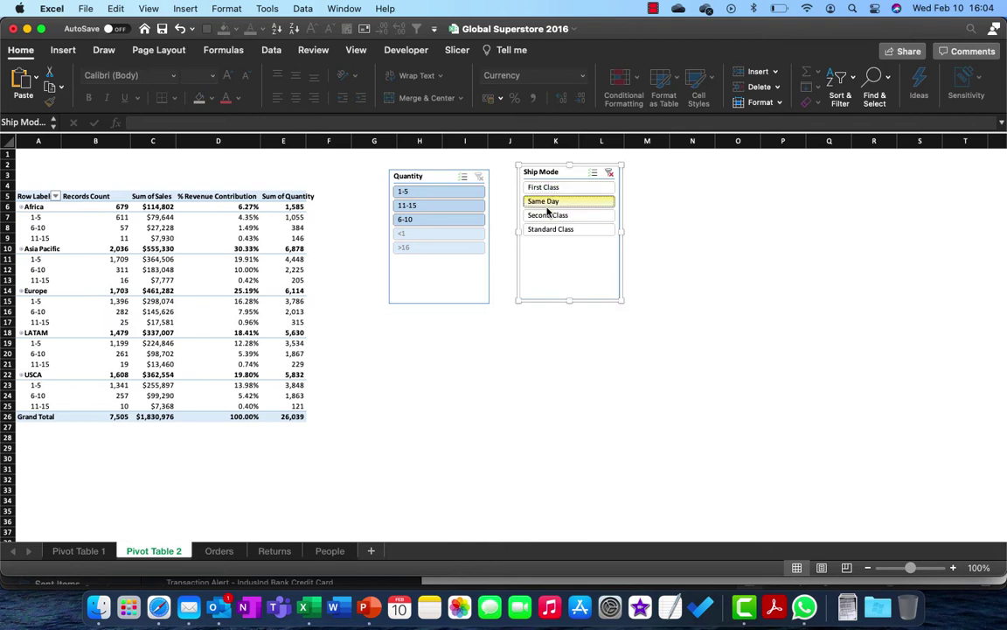
{"action": "left_click", "coordinate": [551, 230]}
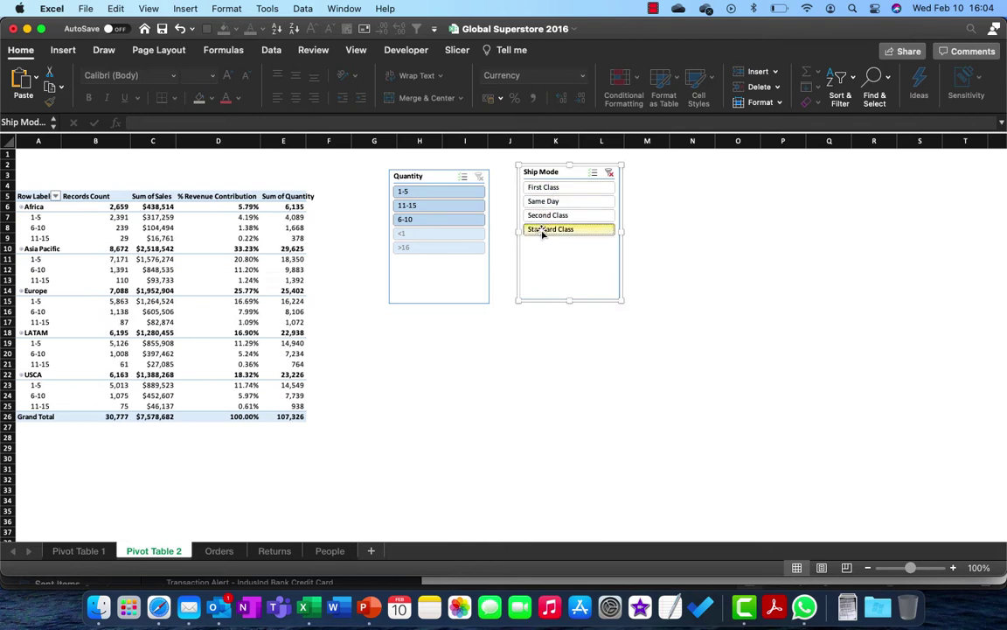
- Filter Quantity to 6-10 and 1-5 in turn, and clear the Quantity slicer's filter
{"action": "left_click", "coordinate": [440, 219]}
{"action": "left_click", "coordinate": [455, 191]}
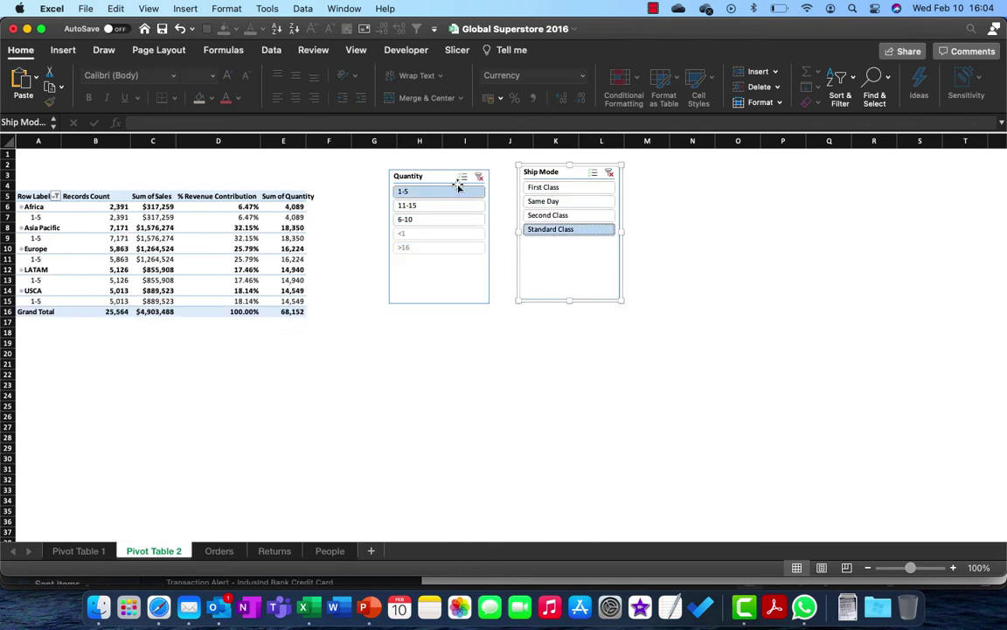
{"action": "left_click", "coordinate": [478, 178]}
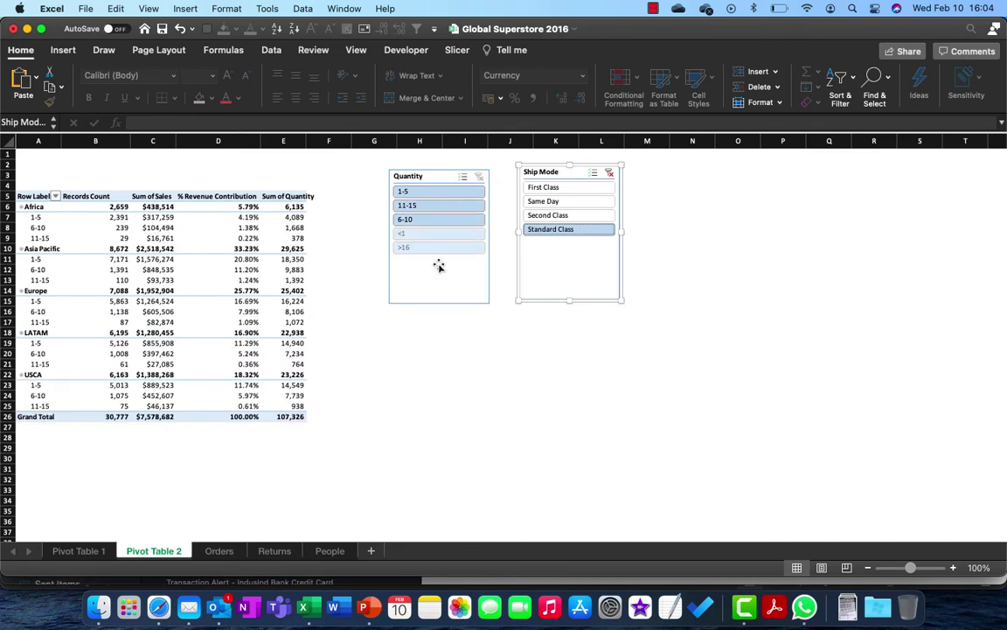
- Insert a Category slicer for the pivot table and place it below the Quantity and Ship Mode slicers
{"action": "left_click", "coordinate": [250, 280]}
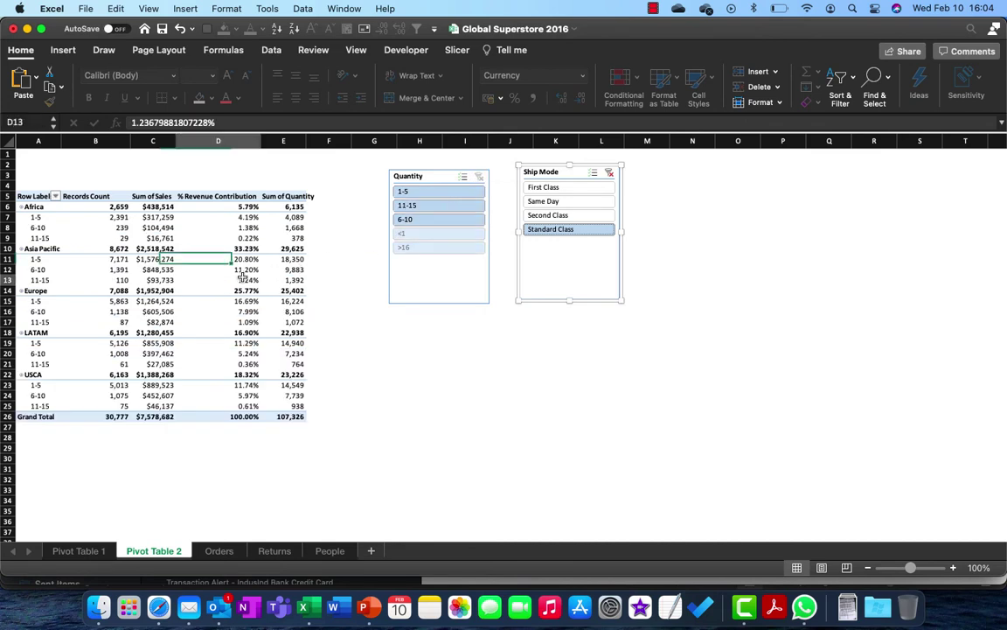
{"action": "left_click", "coordinate": [484, 51]}
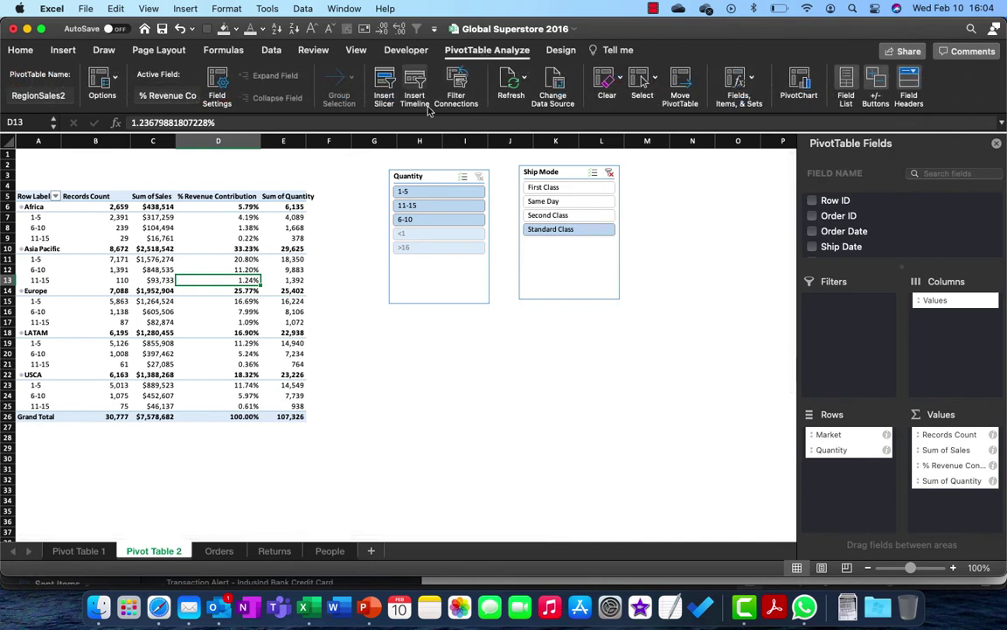
{"action": "left_click", "coordinate": [383, 87]}
{"action": "scroll", "coordinate": [457, 210], "scroll_direction": "down", "scroll_amount": 10}
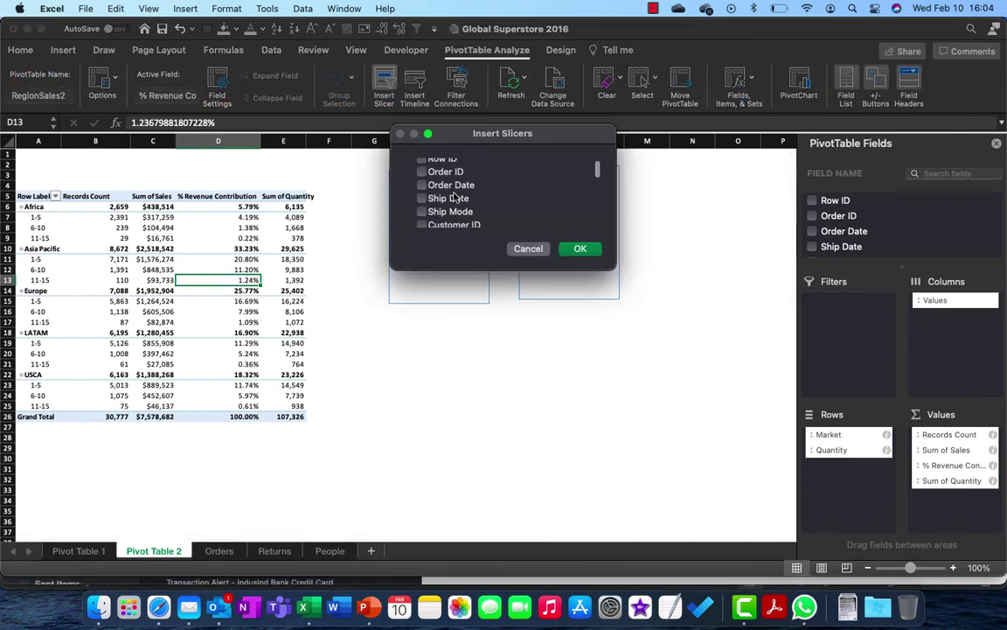
{"action": "scroll", "coordinate": [447, 207], "scroll_direction": "up", "scroll_amount": 2}
{"action": "scroll", "coordinate": [447, 206], "scroll_direction": "up", "scroll_amount": 2}
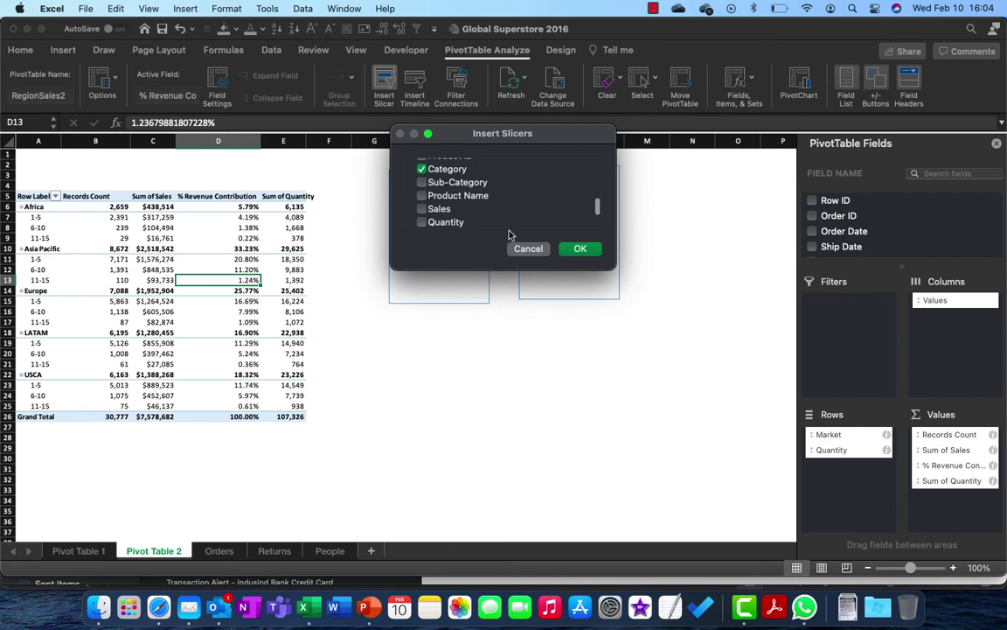
{"action": "left_click", "coordinate": [580, 249]}
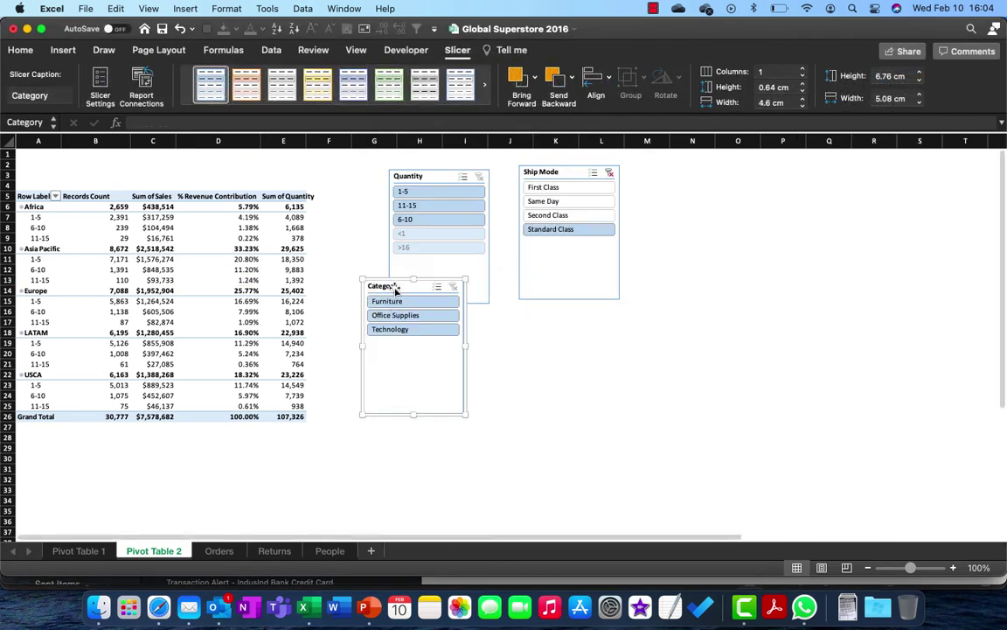
{"action": "left_click_drag", "start_coordinate": [412, 289], "coordinate": [509, 321]}
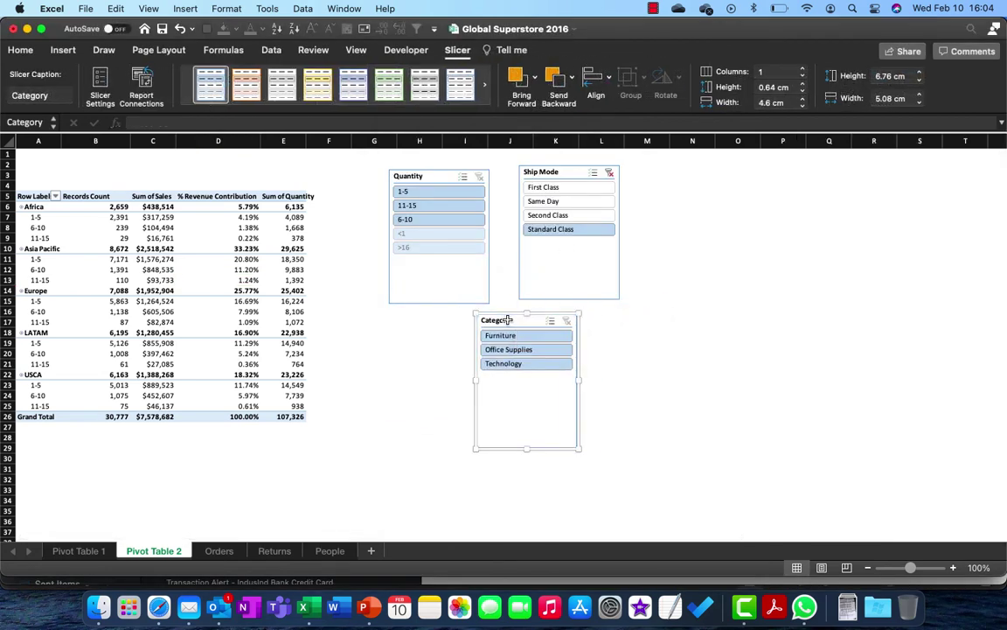
- Copy the whole pivot table in A5:E26 and paste it at cell A31
{"action": "left_click", "coordinate": [38, 196]}
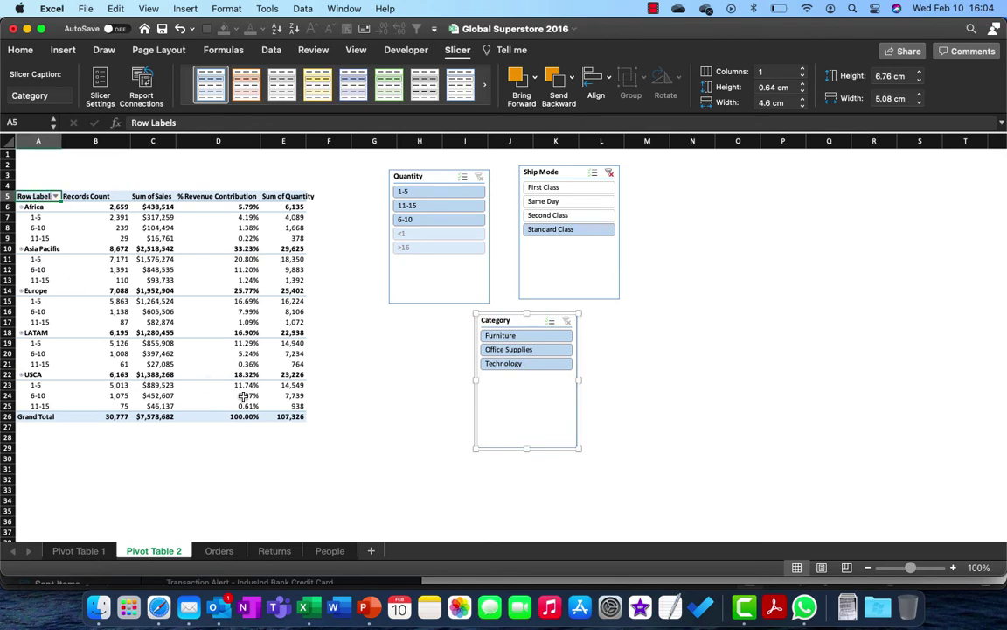
{"action": "left_click_drag", "start_coordinate": [39, 196], "coordinate": [290, 418]}
{"action": "key", "text": "ctrl+c"}
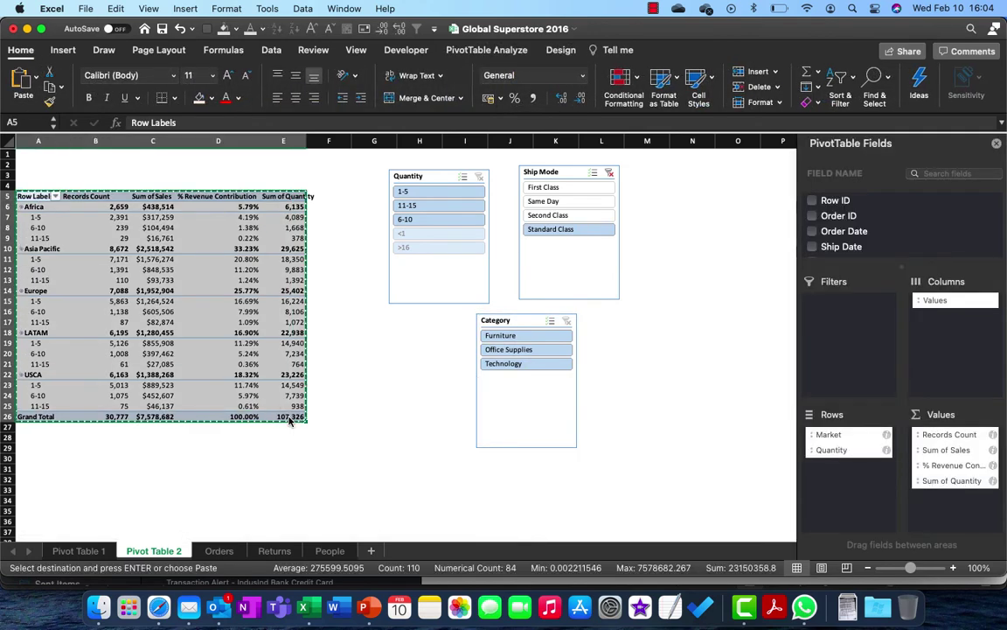
{"action": "scroll", "coordinate": [254, 447], "scroll_direction": "down", "scroll_amount": 4}
{"action": "left_click", "coordinate": [45, 387]}
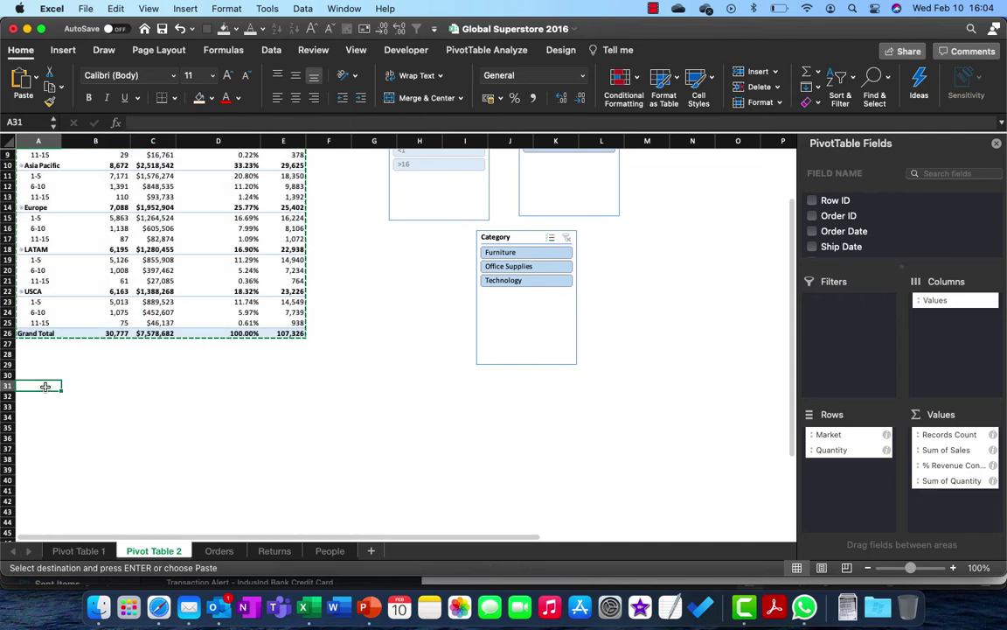
{"action": "key", "text": "super+v"}
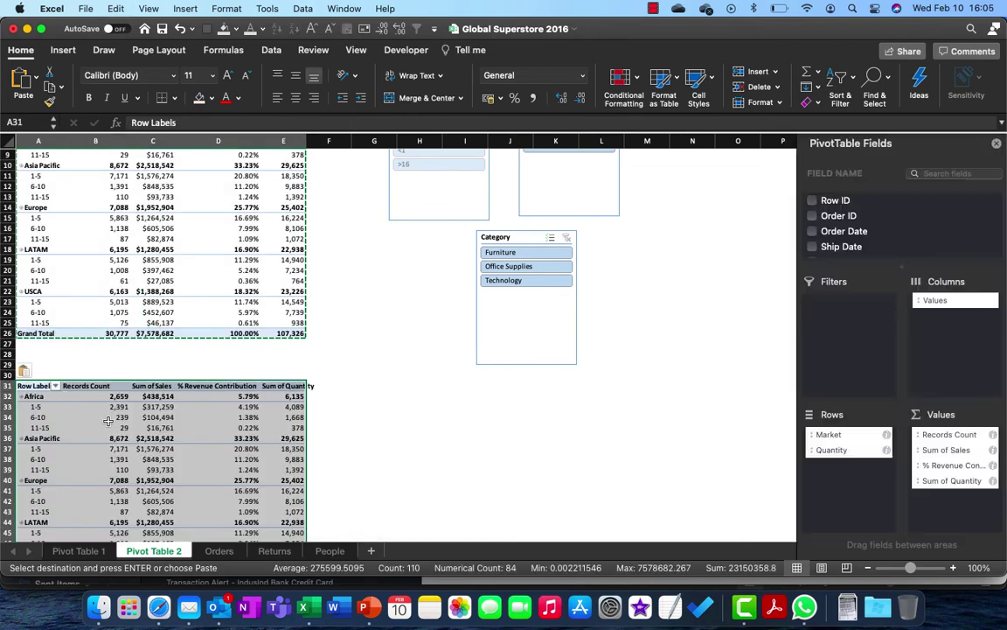
- Replace Market and Quantity with Region in the Rows area of the pasted pivot table
{"action": "left_click", "coordinate": [96, 417]}
{"action": "left_click_drag", "start_coordinate": [850, 440], "coordinate": [524, 401]}
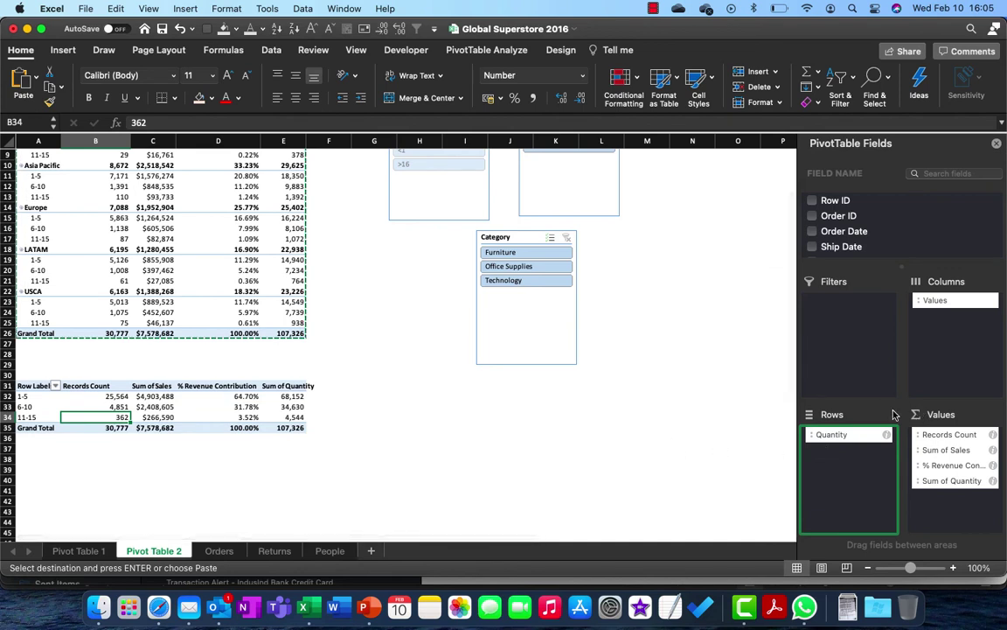
{"action": "left_click_drag", "start_coordinate": [849, 438], "coordinate": [548, 421]}
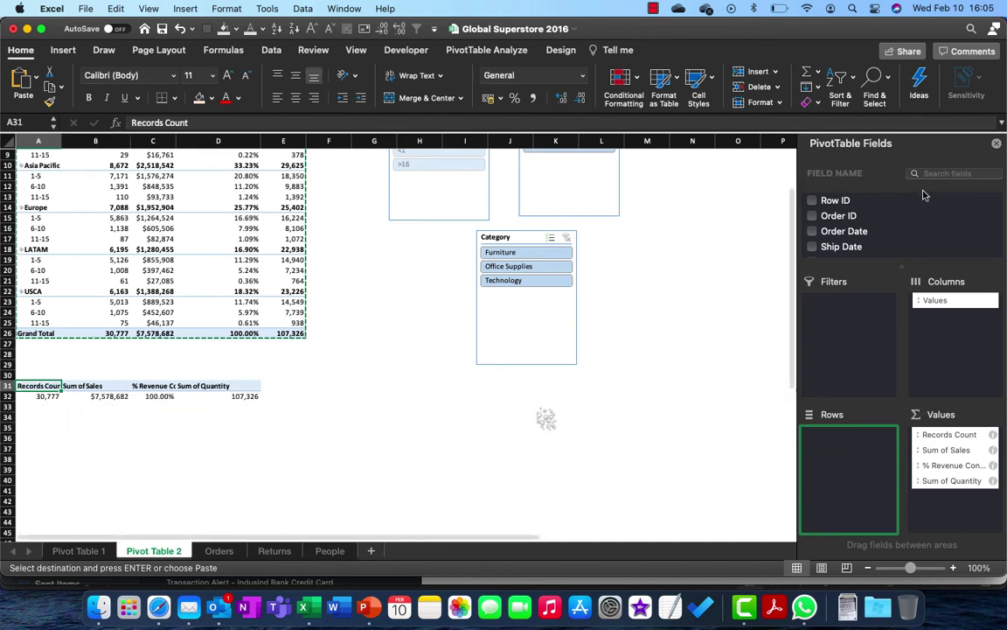
{"action": "scroll", "coordinate": [889, 218], "scroll_direction": "down", "scroll_amount": 2}
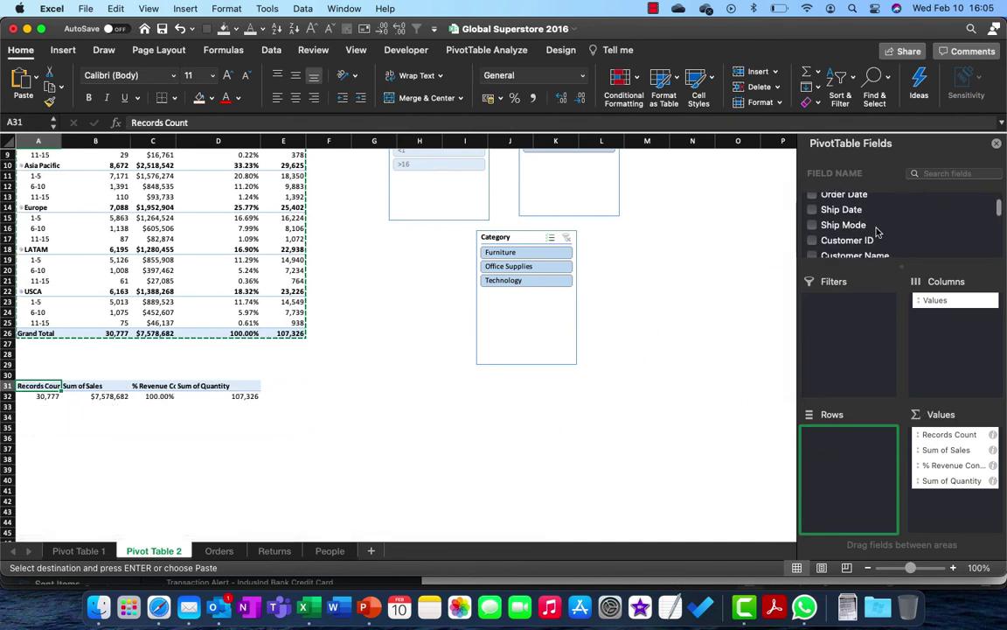
{"action": "scroll", "coordinate": [877, 227], "scroll_direction": "down", "scroll_amount": 10}
{"action": "scroll", "coordinate": [877, 227], "scroll_direction": "up", "scroll_amount": 5}
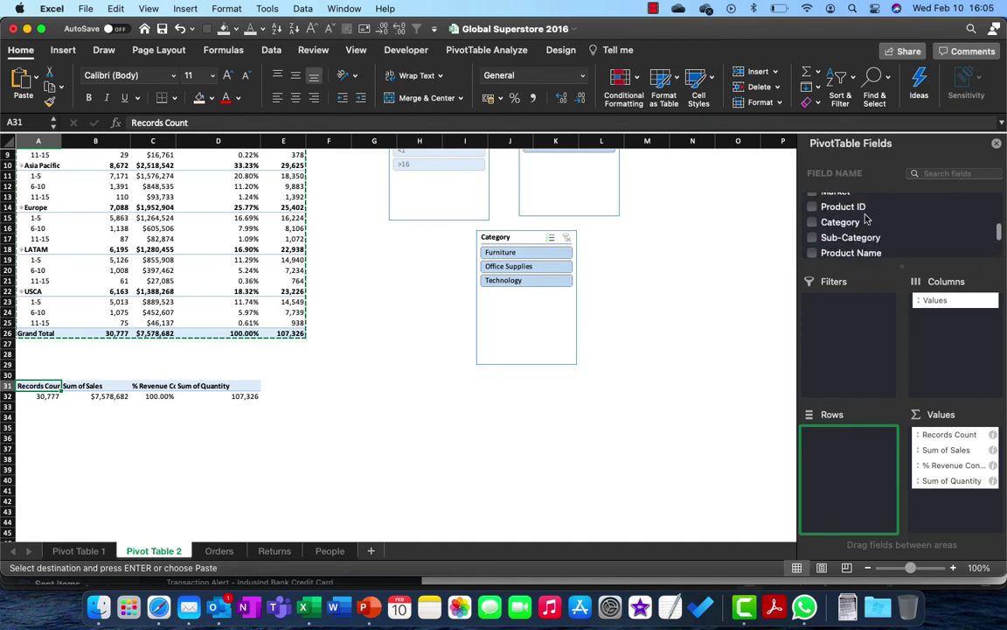
{"action": "scroll", "coordinate": [866, 219], "scroll_direction": "up", "scroll_amount": 2}
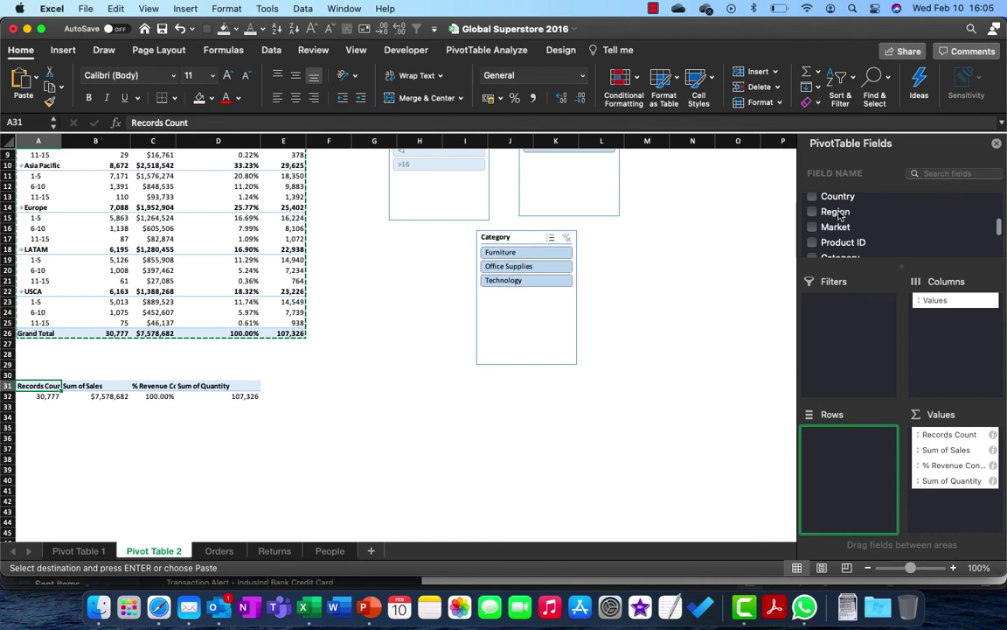
{"action": "left_click_drag", "start_coordinate": [837, 214], "coordinate": [824, 446]}
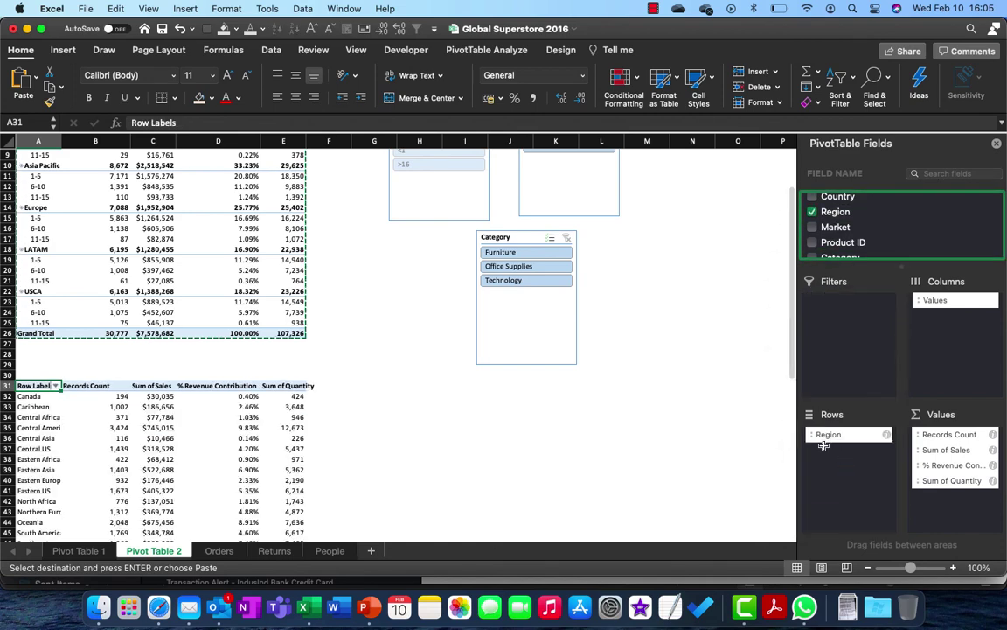
- Filter both pivot tables to Ship Mode First Class and switch the Quantity slicer from 6-10 to 11-15
{"action": "scroll", "coordinate": [231, 424], "scroll_direction": "up", "scroll_amount": 5}
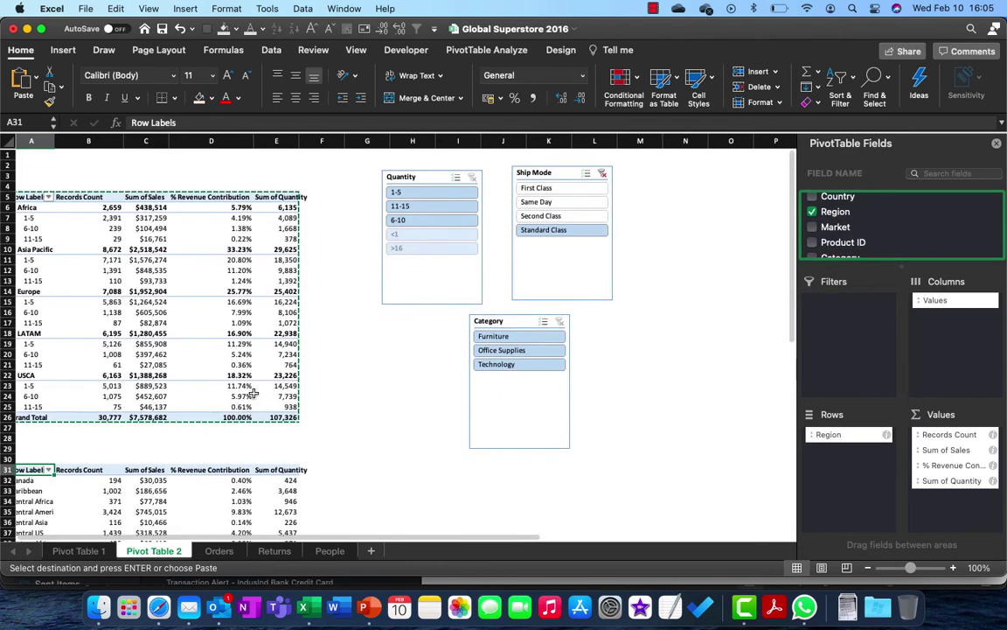
{"action": "left_click", "coordinate": [560, 193]}
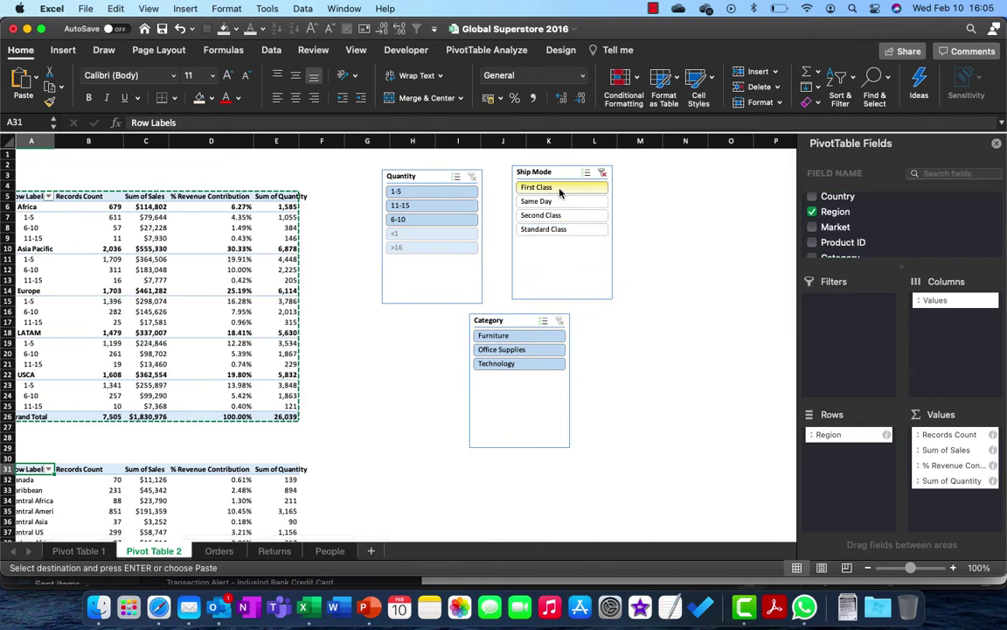
{"action": "scroll", "coordinate": [279, 304], "scroll_direction": "down", "scroll_amount": 2}
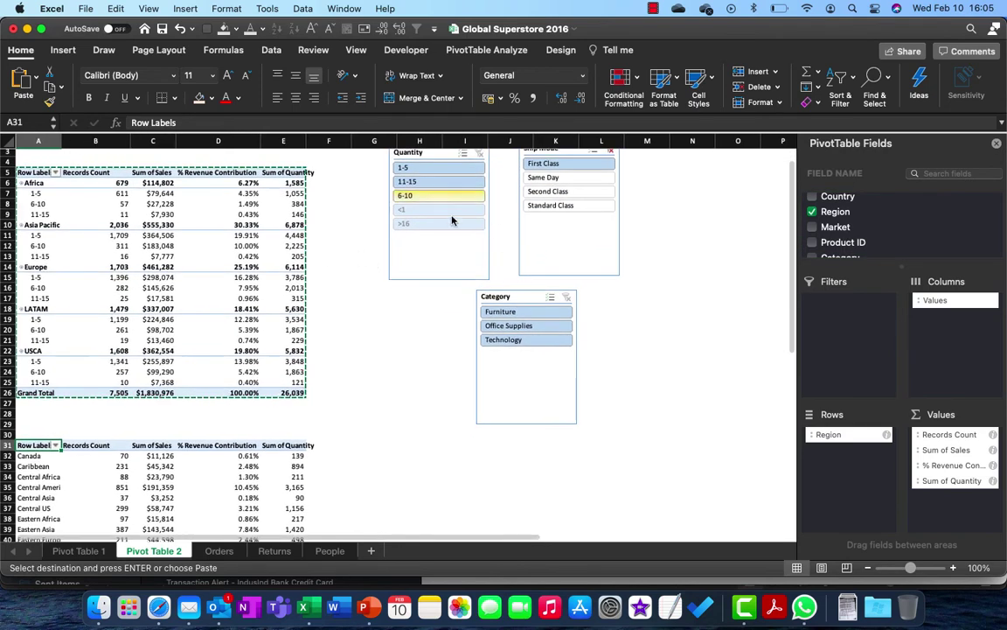
{"action": "left_click", "coordinate": [441, 194]}
{"action": "left_click", "coordinate": [442, 181]}
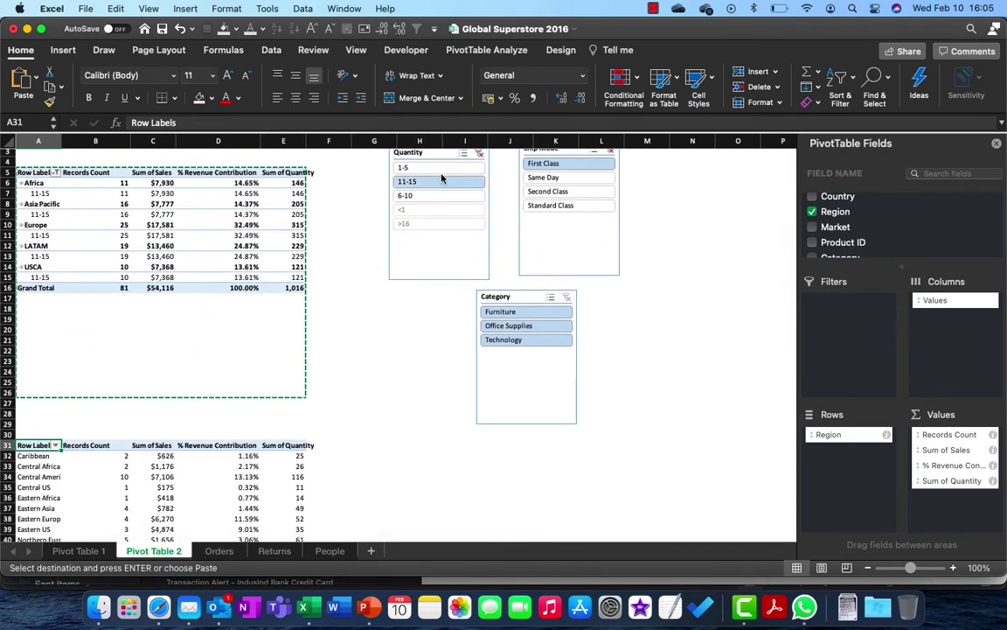
- Switch the Quantity slicer to 1-5 and on to 6-10, and filter Ship Mode to Same Day
{"action": "left_click", "coordinate": [435, 169]}
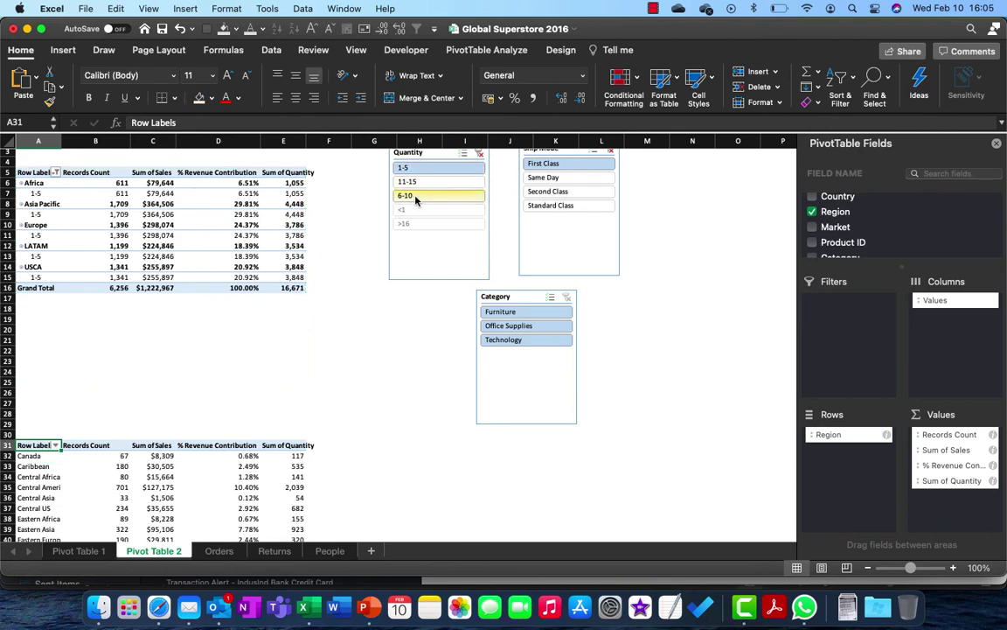
{"action": "left_click", "coordinate": [395, 195]}
{"action": "left_click", "coordinate": [35, 53]}
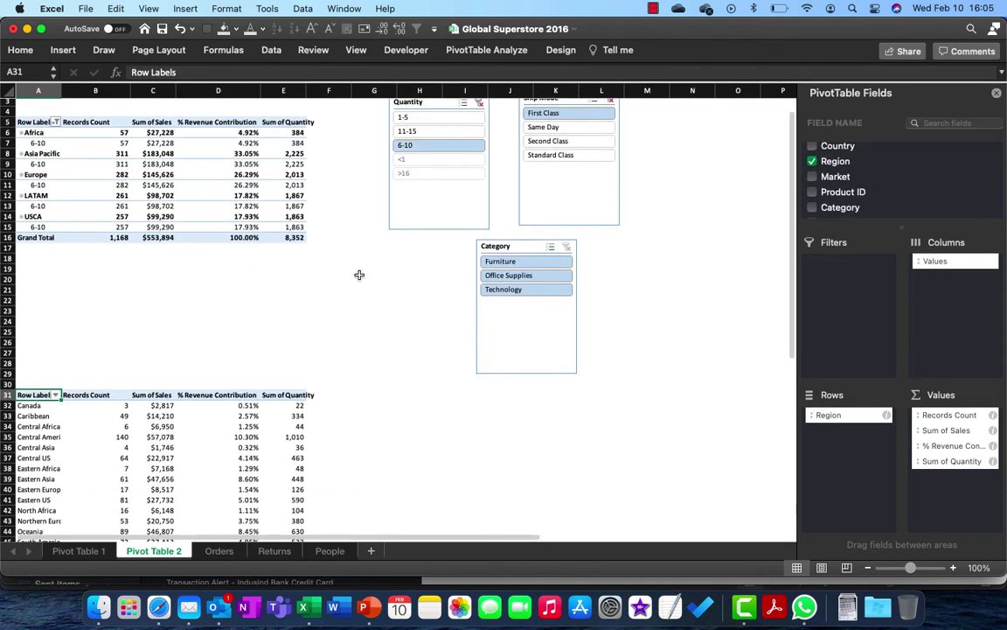
{"action": "left_click", "coordinate": [117, 312]}
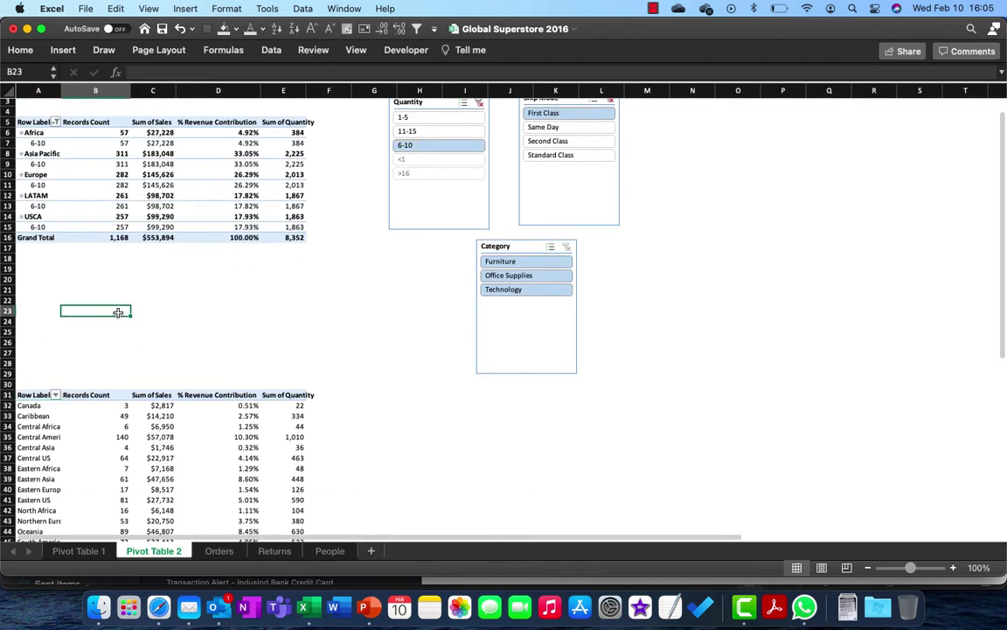
{"action": "left_click", "coordinate": [559, 129]}
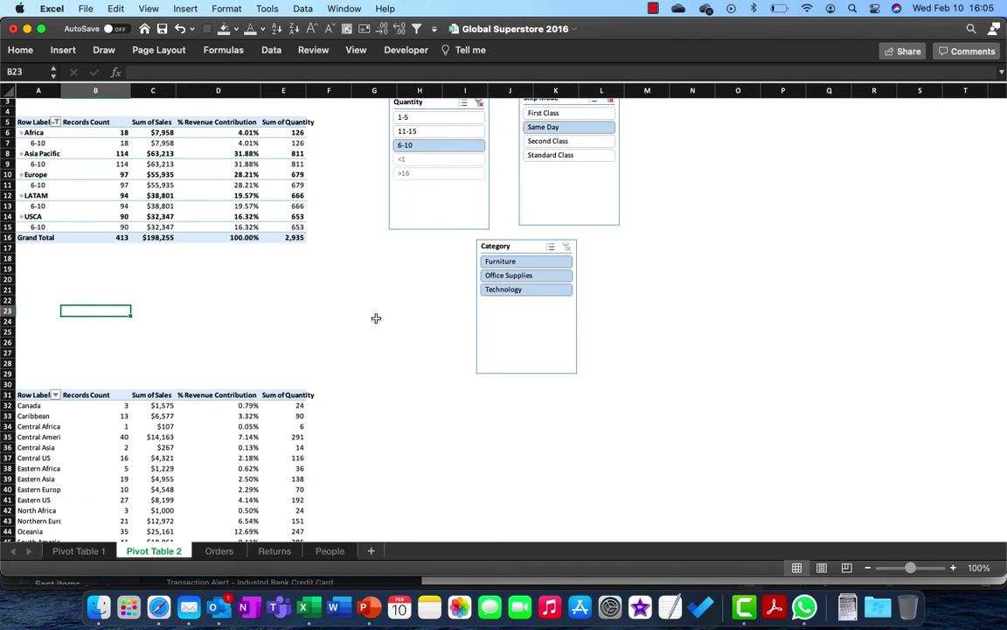
- Filter both pivot tables by Category Office Supplies, Furniture and Technology in turn, and clear the Category filter
{"action": "left_click", "coordinate": [505, 274]}
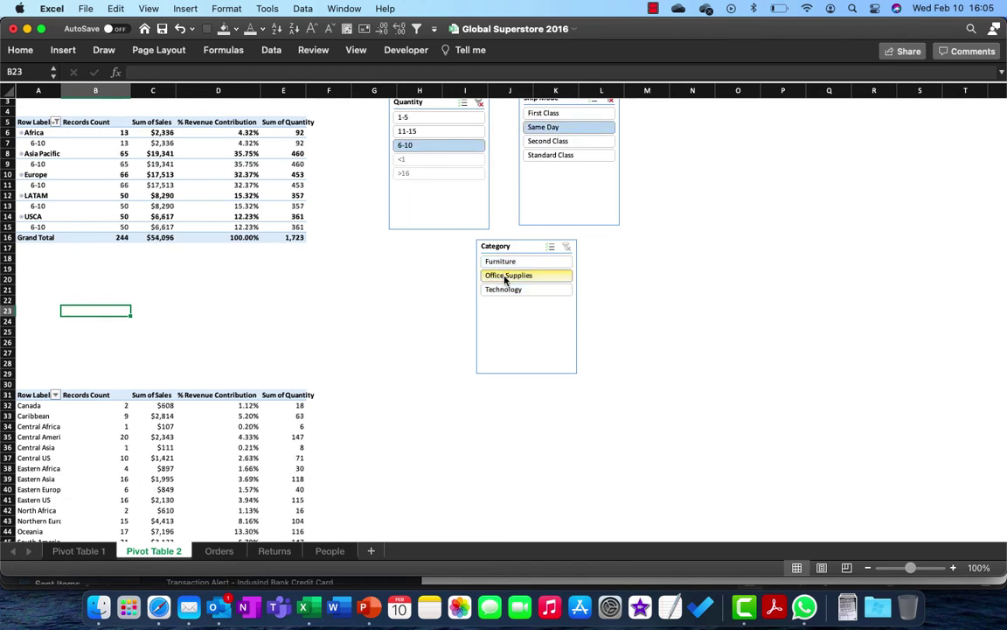
{"action": "left_click", "coordinate": [511, 262]}
{"action": "left_click", "coordinate": [516, 289]}
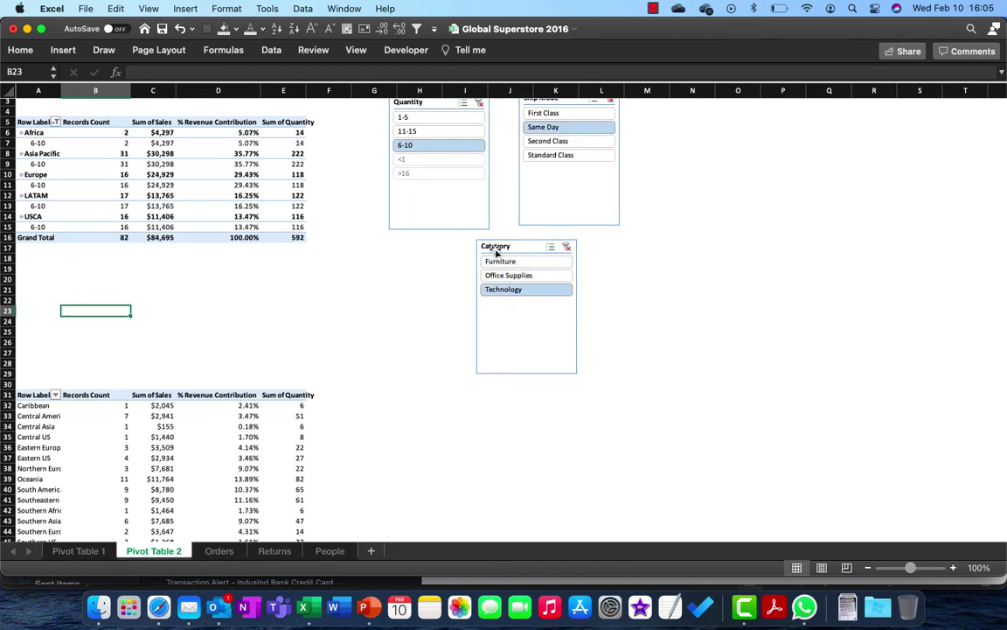
{"action": "left_click", "coordinate": [567, 247]}
- Insert four blank rows at row 3, above the first pivot table
{"action": "scroll", "coordinate": [514, 285], "scroll_direction": "up", "scroll_amount": 2}
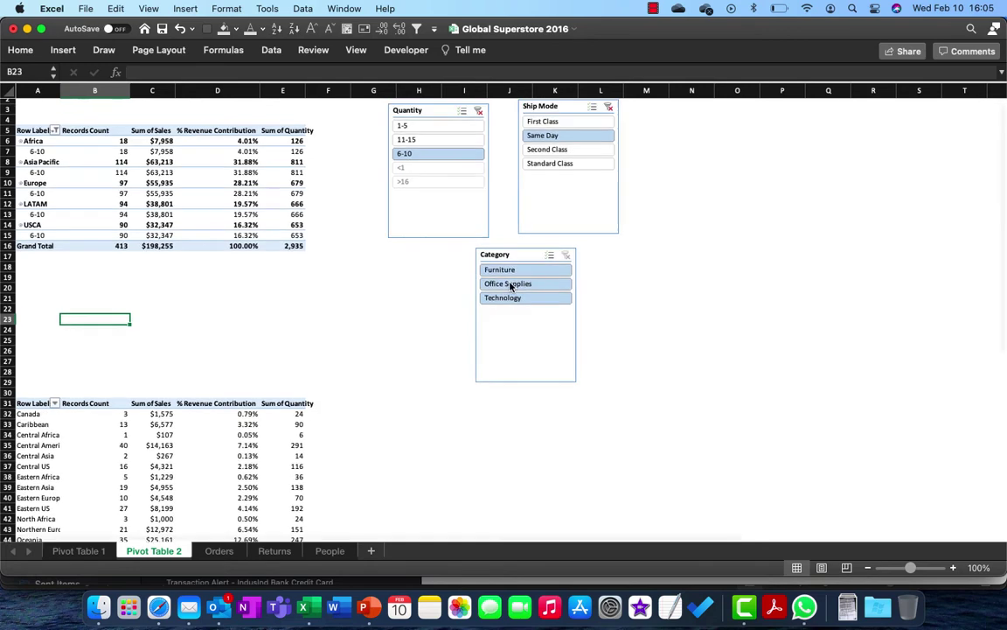
{"action": "left_click", "coordinate": [353, 198]}
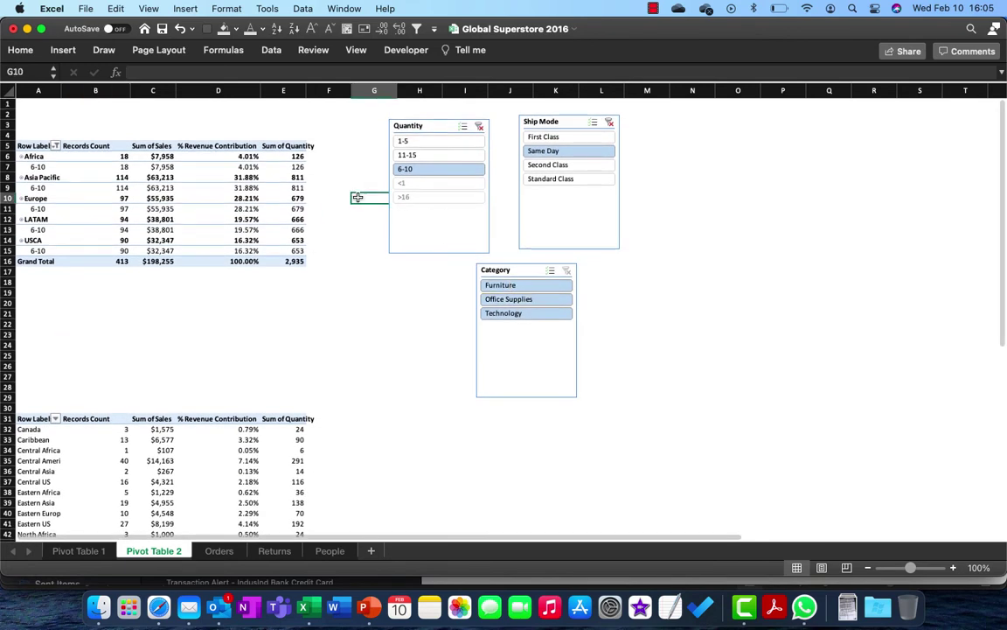
{"action": "left_click", "coordinate": [206, 122]}
{"action": "key", "text": "shift+space"}
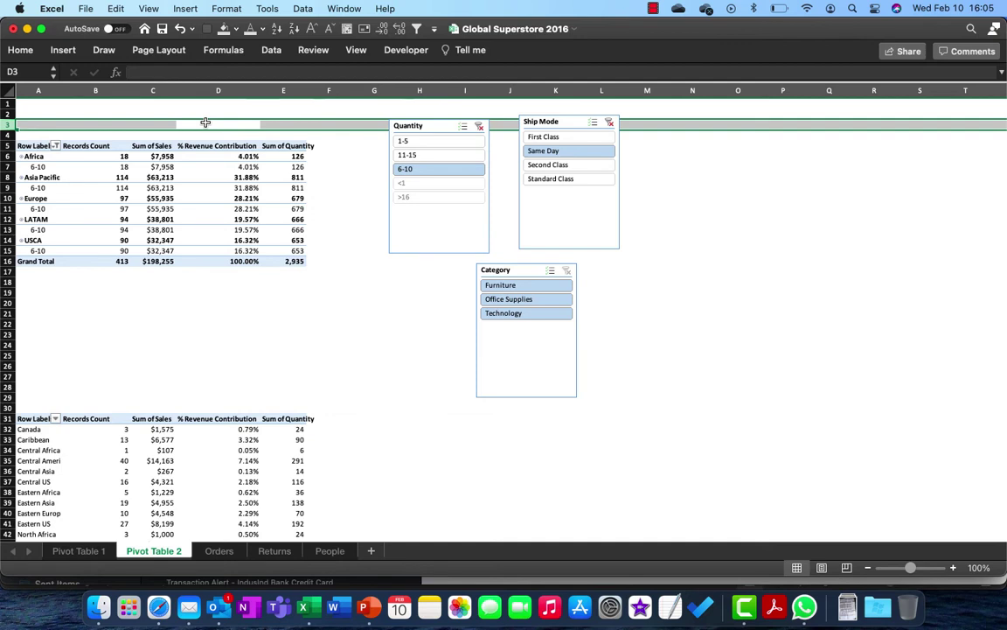
{"action": "key", "text": "ctrl+shift+equal"}
{"action": "key", "text": "ctrl+shift+equal"}
{"action": "key", "text": "ctrl+shift+equal"}
{"action": "key", "text": "ctrl+shift+equal"}
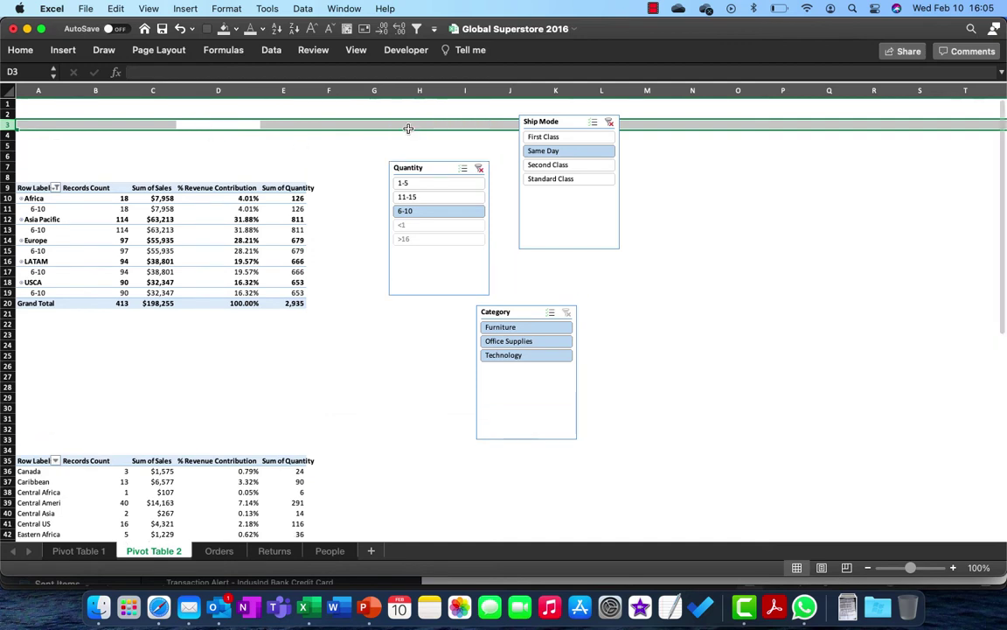
- Set the Category slicer to display its items in 3 columns
{"action": "left_click", "coordinate": [432, 172]}
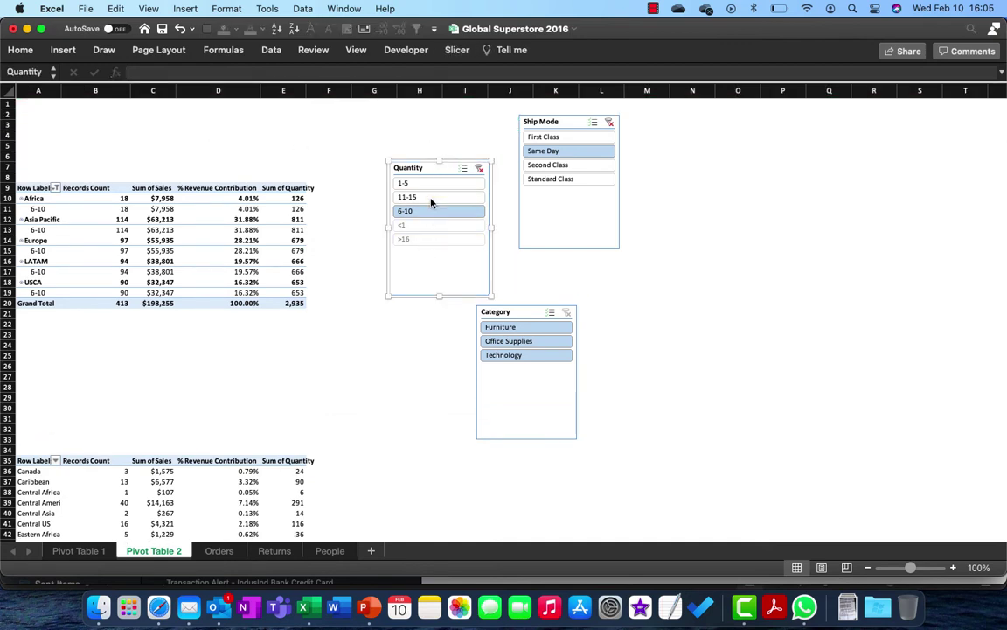
{"action": "left_click", "coordinate": [549, 120]}
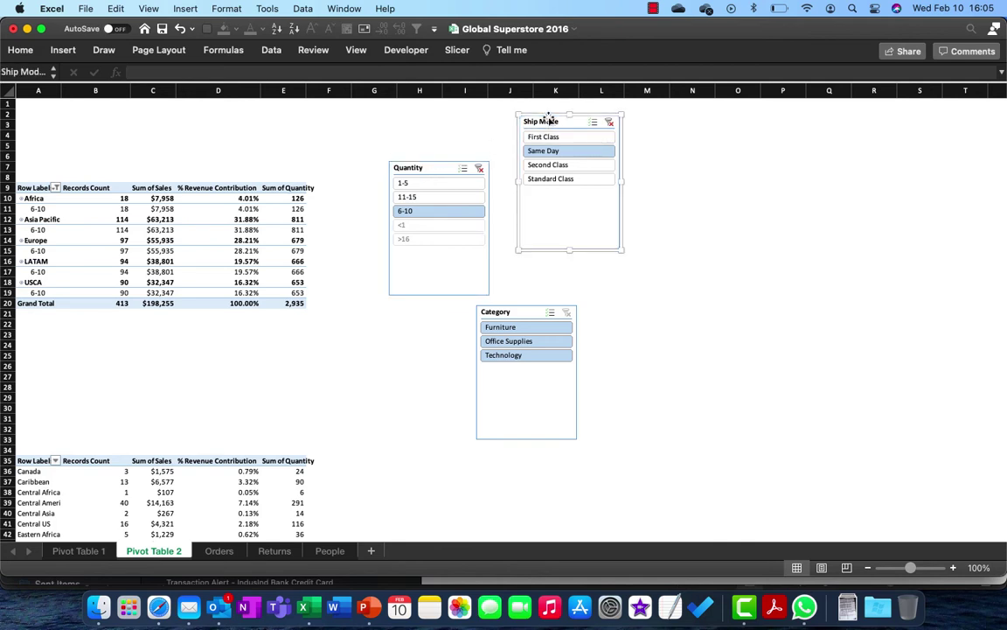
{"action": "left_click", "coordinate": [513, 314]}
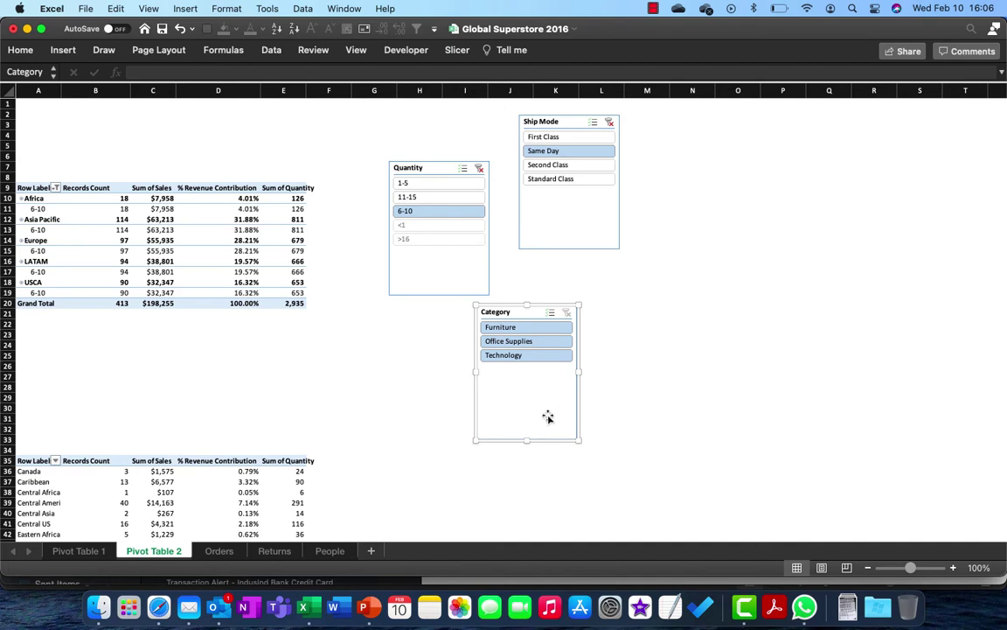
{"action": "left_click", "coordinate": [460, 51]}
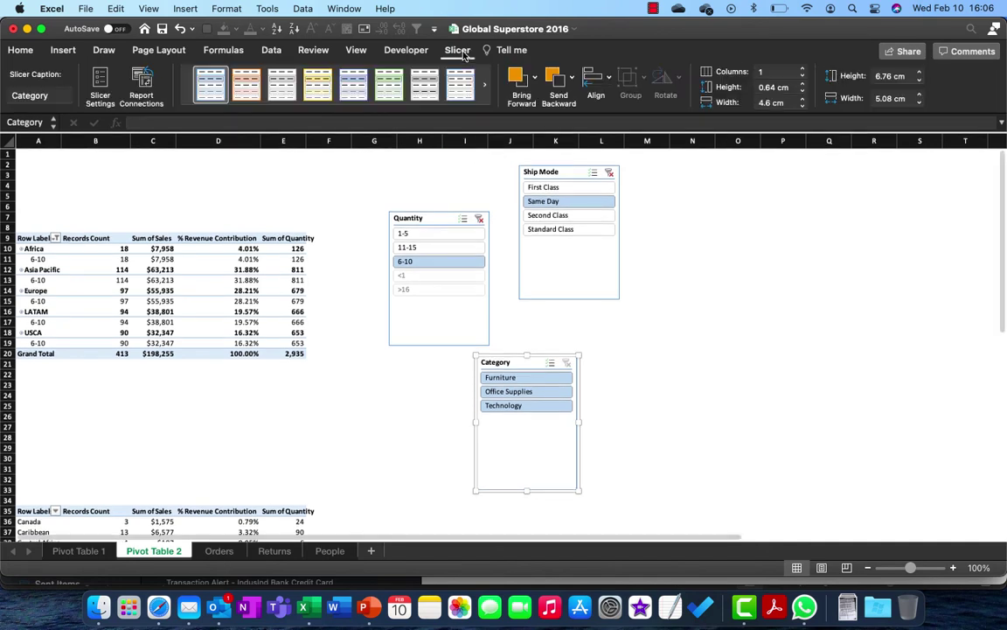
{"action": "left_click", "coordinate": [803, 69]}
{"action": "left_click", "coordinate": [802, 69]}
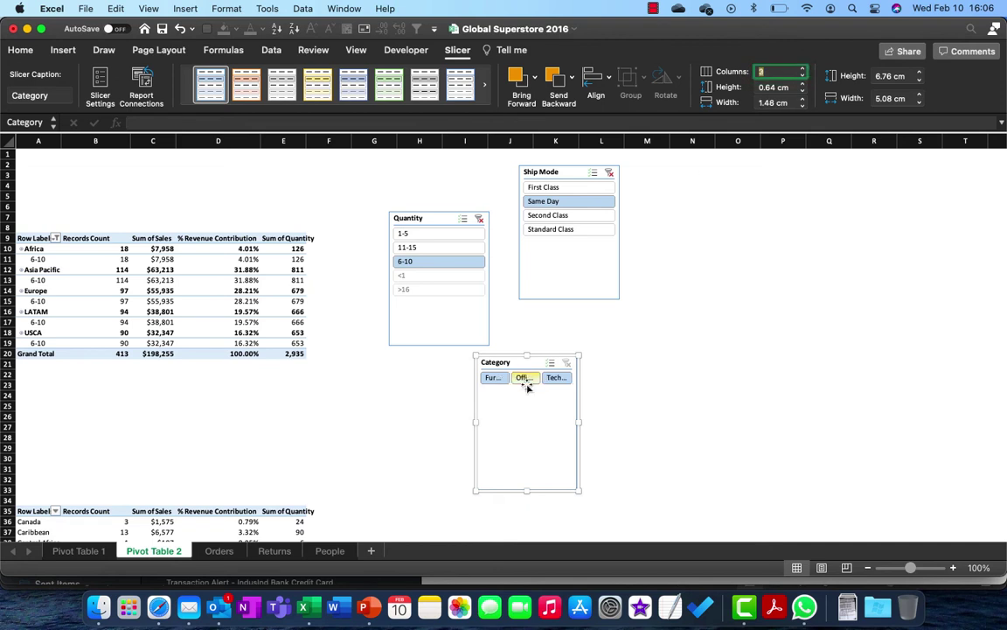
- Resize the Category slicer to about 2 cm high and 10.3 cm wide, and place it above the first pivot table
{"action": "left_click_drag", "start_coordinate": [528, 492], "coordinate": [528, 401]}
{"action": "left_click_drag", "start_coordinate": [576, 376], "coordinate": [637, 377]}
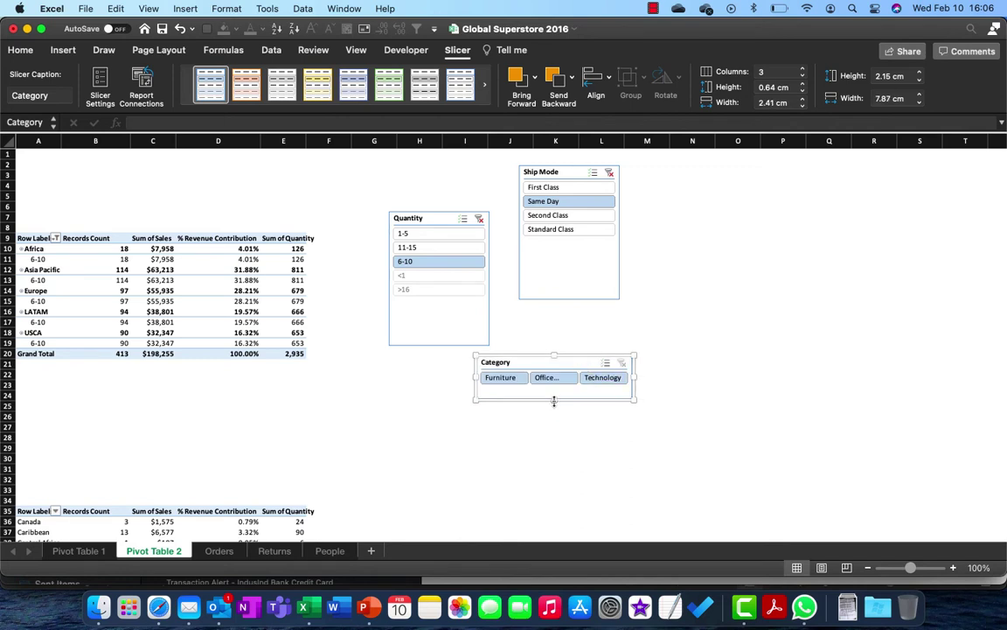
{"action": "left_click_drag", "start_coordinate": [553, 401], "coordinate": [553, 397]}
{"action": "left_click_drag", "start_coordinate": [636, 376], "coordinate": [686, 376]}
{"action": "left_click_drag", "start_coordinate": [591, 361], "coordinate": [144, 167]}
{"action": "left_click", "coordinate": [328, 206]}
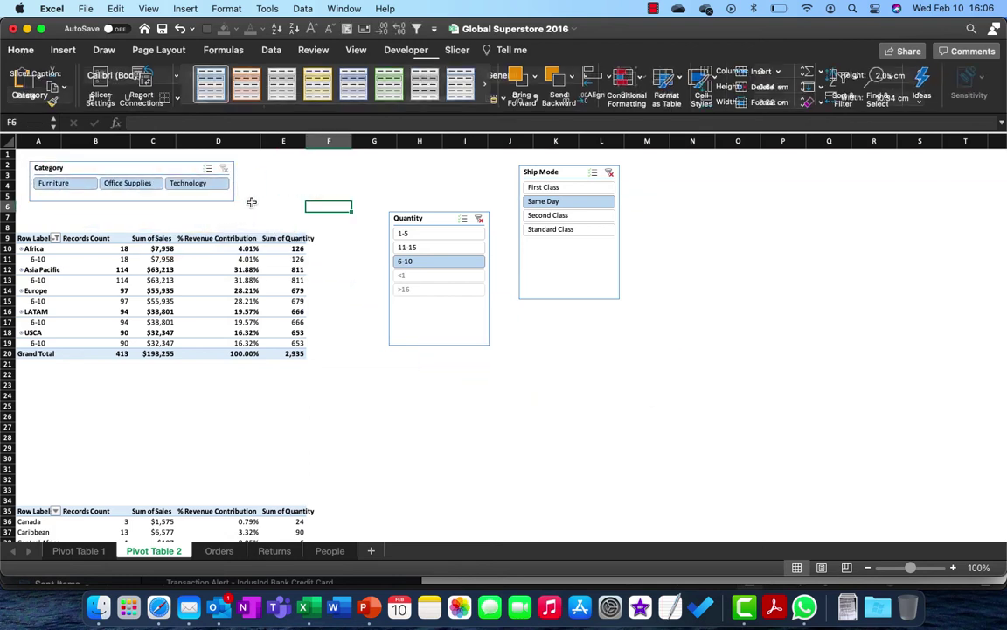
- Set the Ship Mode slicer to 2 columns and resize it to about 2.4 cm high and 7.4 cm wide
{"action": "left_click", "coordinate": [549, 174]}
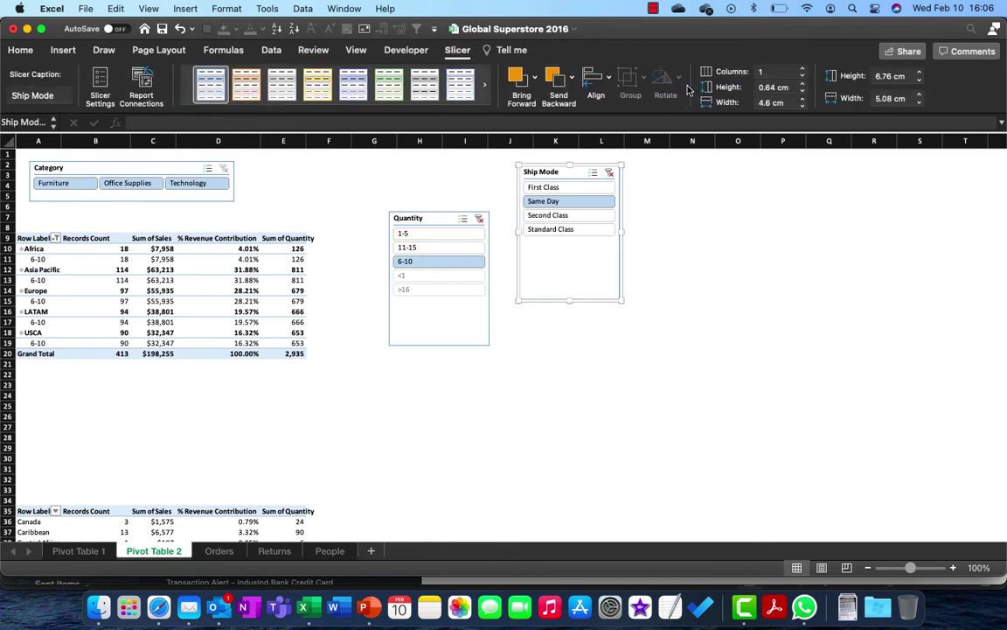
{"action": "left_click", "coordinate": [805, 72]}
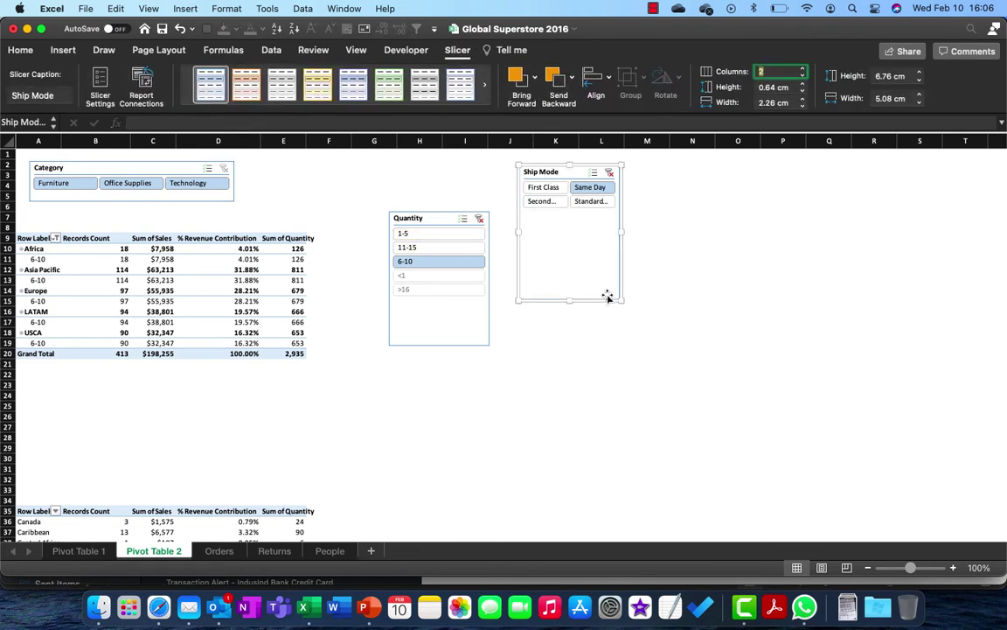
{"action": "left_click_drag", "start_coordinate": [619, 298], "coordinate": [665, 251]}
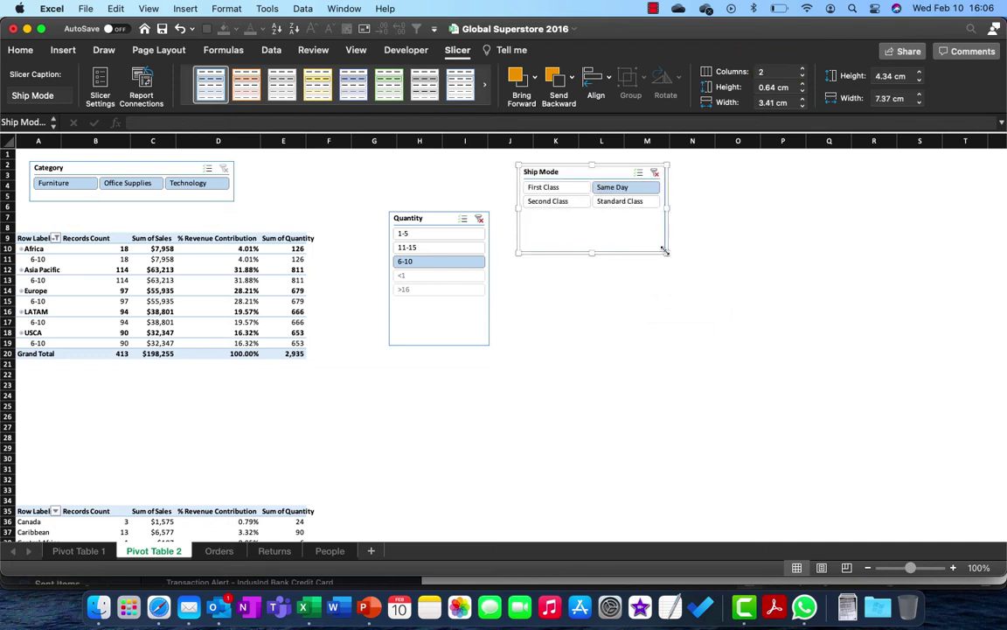
{"action": "left_click_drag", "start_coordinate": [599, 254], "coordinate": [588, 212]}
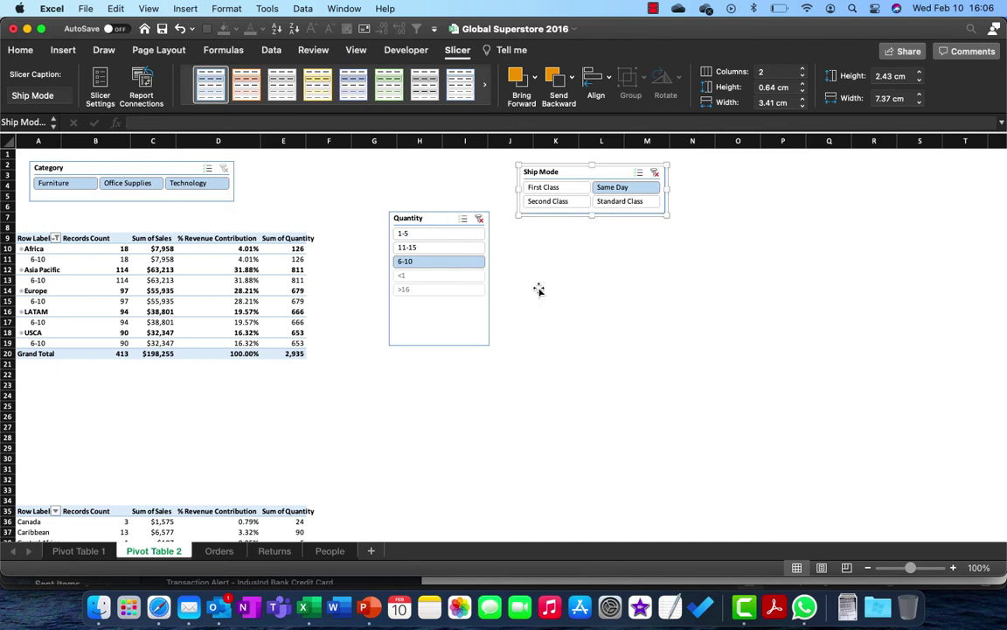
- Move the Quantity slicer down to around K17 and place the Ship Mode slicer beside the Category slicer
{"action": "left_click_drag", "start_coordinate": [539, 289], "coordinate": [535, 287]}
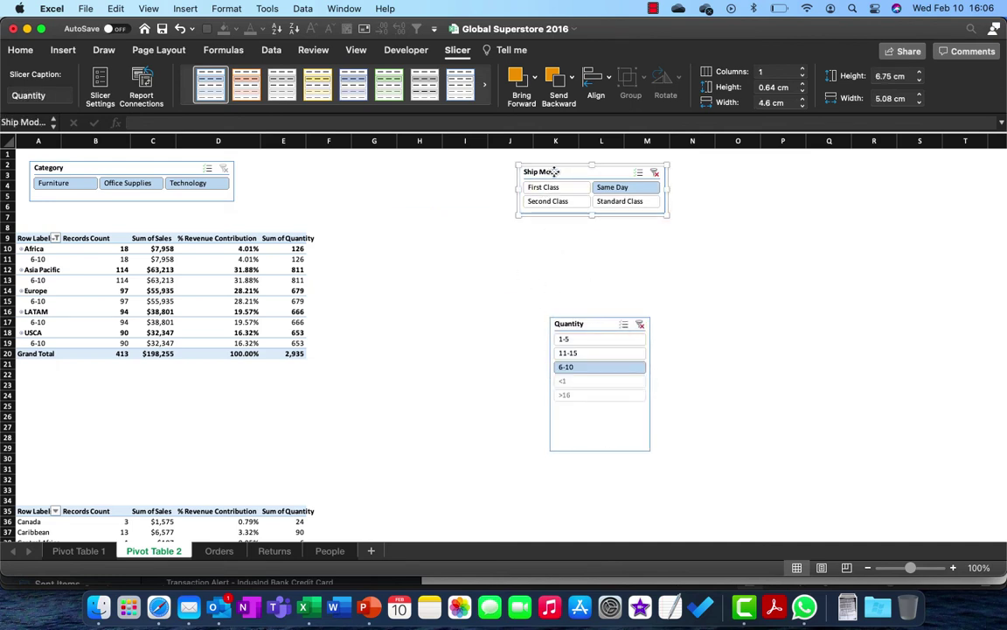
{"action": "left_click_drag", "start_coordinate": [555, 172], "coordinate": [309, 165]}
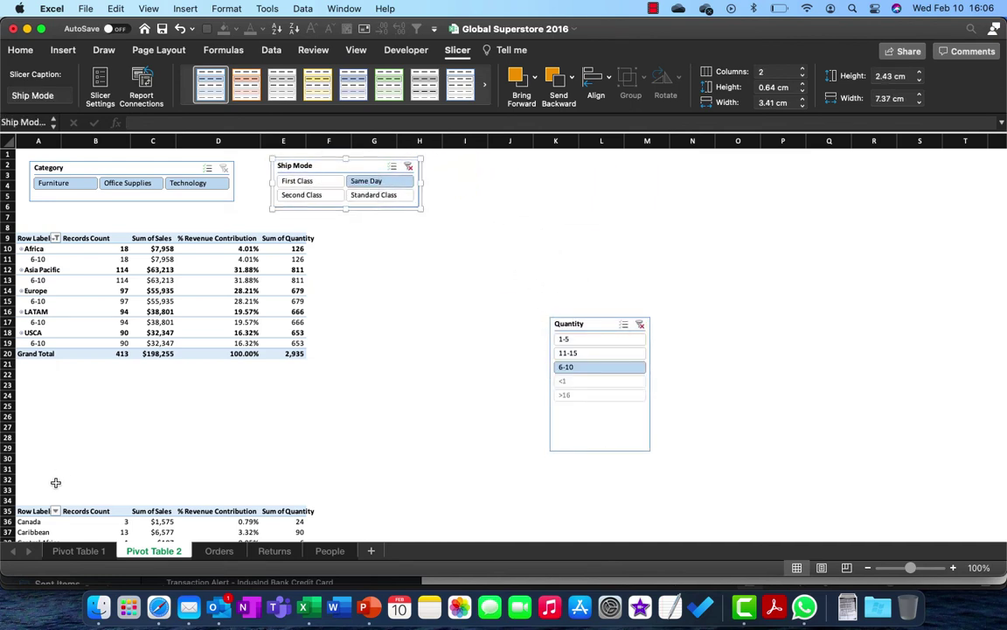
- Copy the Region pivot table in A35:E59 and paste it at cell H9 beside the first pivot table
{"action": "left_click", "coordinate": [37, 515]}
{"action": "key", "text": "shift+super+Down"}
{"action": "key", "text": "shift+super+Right"}
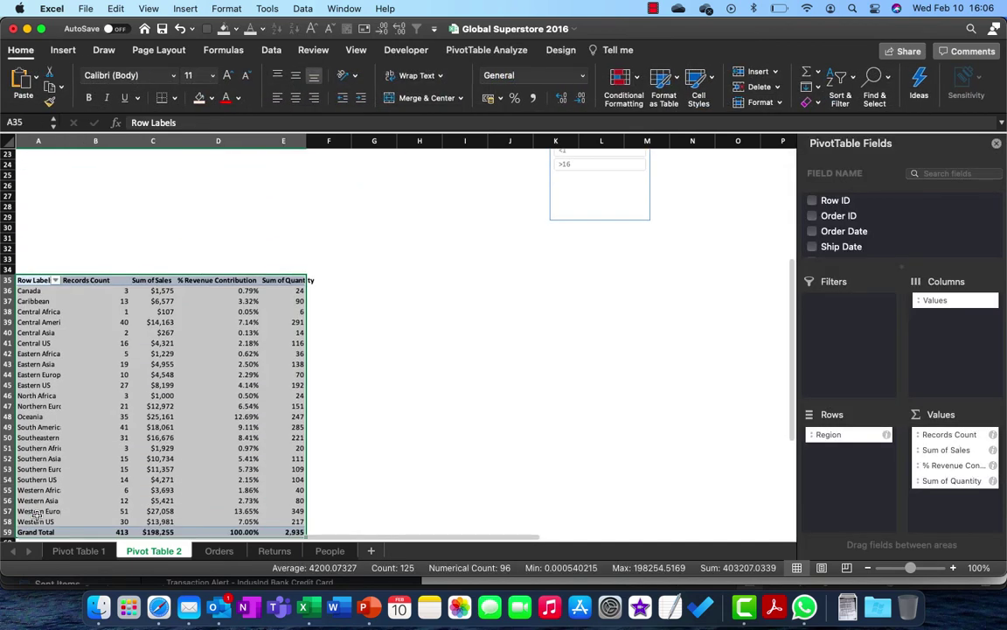
{"action": "key", "text": "super+c"}
{"action": "scroll", "coordinate": [476, 252], "scroll_direction": "up", "scroll_amount": 10}
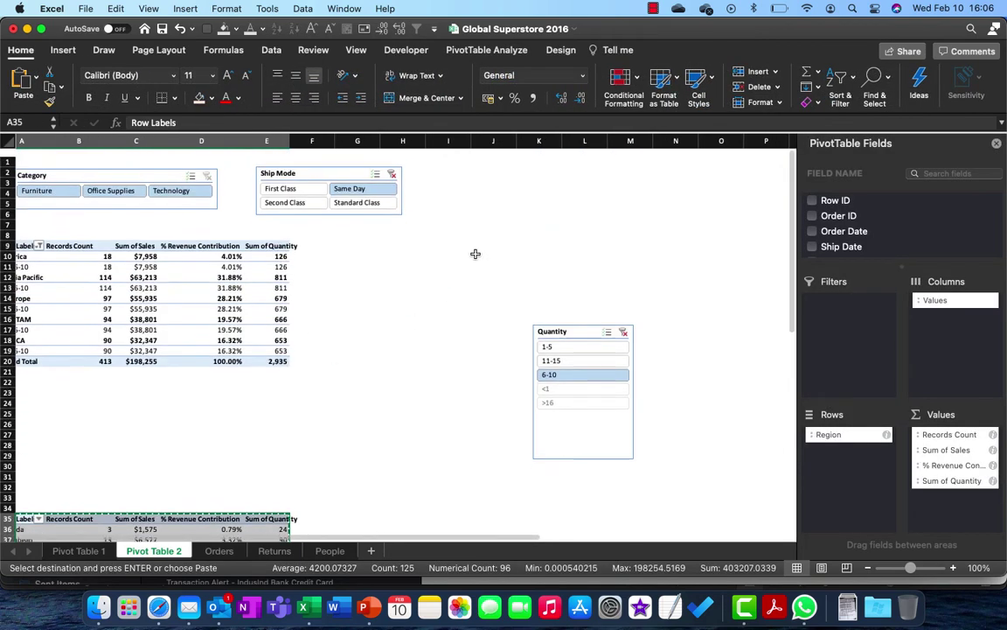
{"action": "left_click", "coordinate": [387, 236]}
{"action": "key", "text": "super+v"}
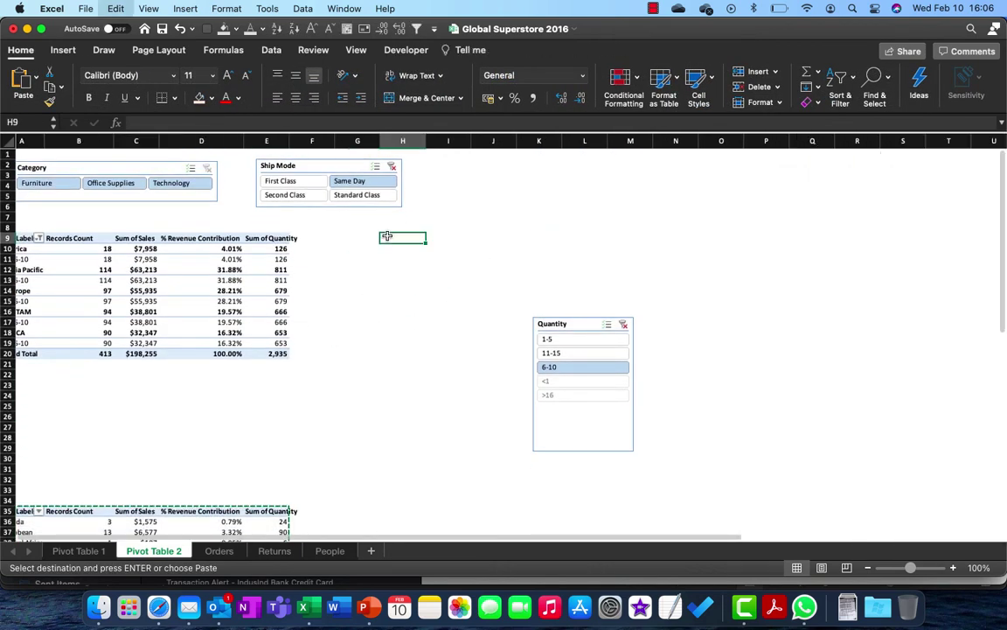
- Move the Quantity slicer to the top of the pasted Region pivot table, shorten it to about 4.9 cm, and filter it to >16
{"action": "left_click", "coordinate": [579, 303]}
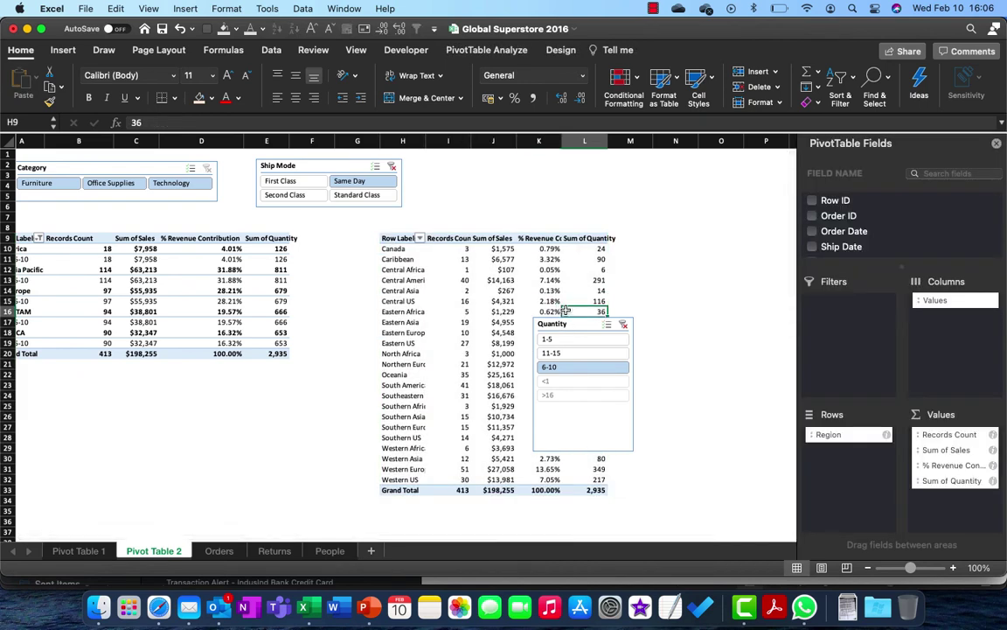
{"action": "left_click", "coordinate": [565, 324]}
{"action": "left_click_drag", "start_coordinate": [564, 324], "coordinate": [520, 161]}
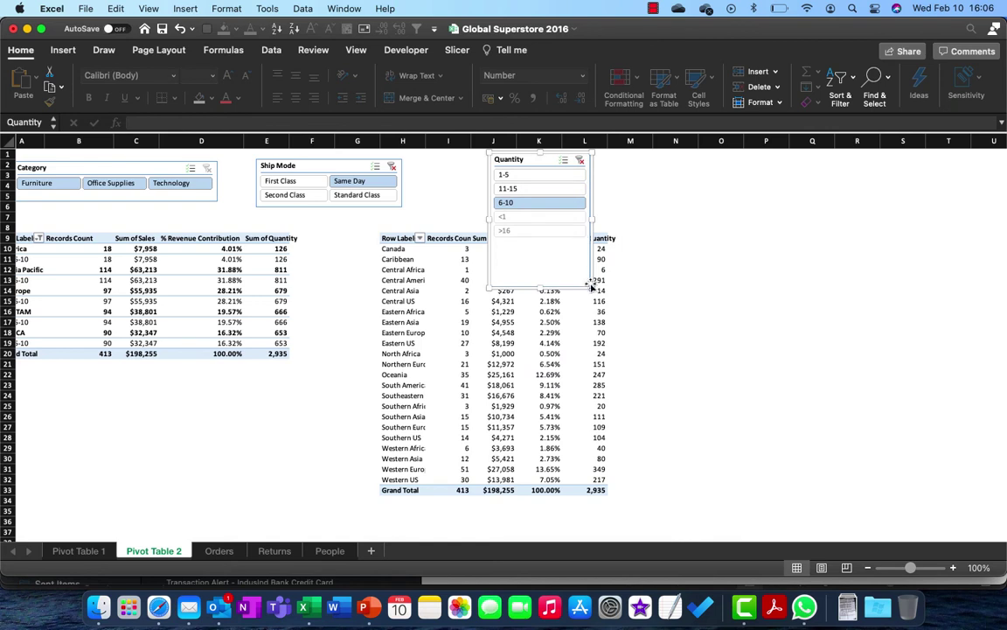
{"action": "left_click_drag", "start_coordinate": [542, 287], "coordinate": [544, 251]}
{"action": "left_click", "coordinate": [522, 230]}
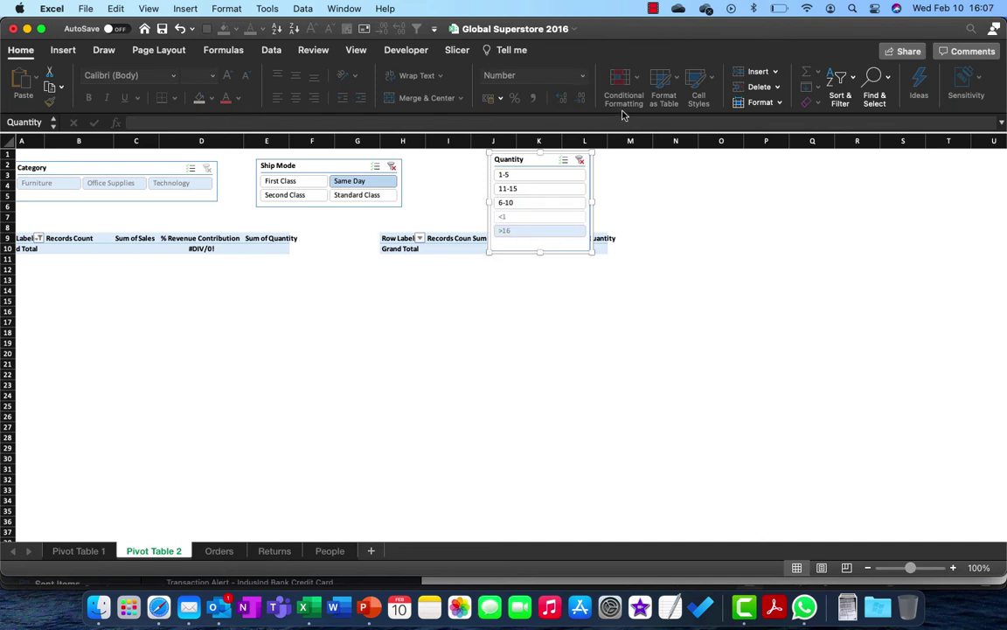
- Set the Quantity slicer to hide items with no data and shorten it to about 3.1 cm high
{"action": "left_click", "coordinate": [457, 50]}
{"action": "left_click", "coordinate": [100, 84]}
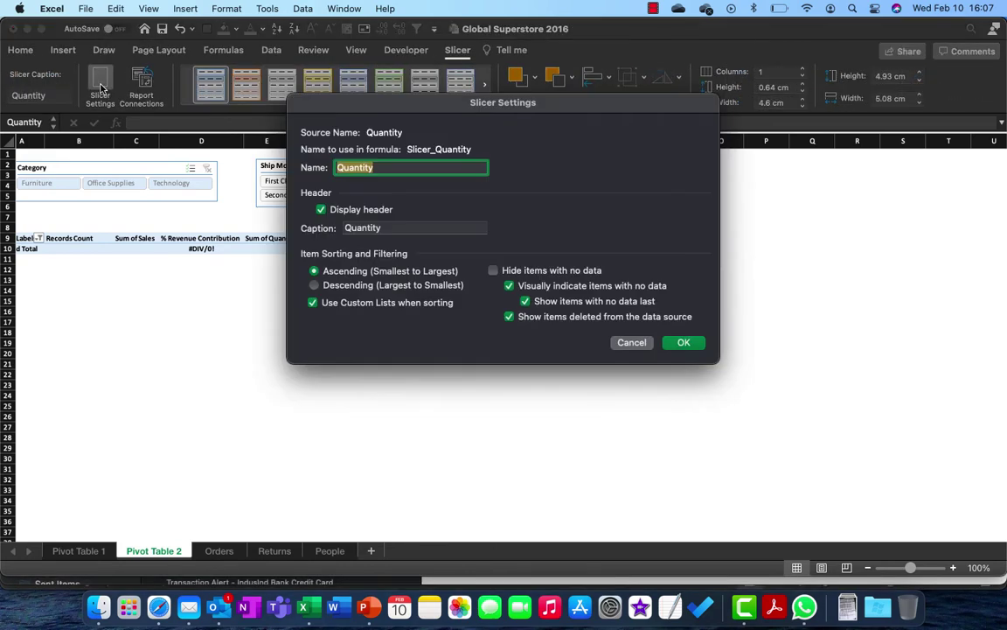
{"action": "left_click", "coordinate": [523, 273]}
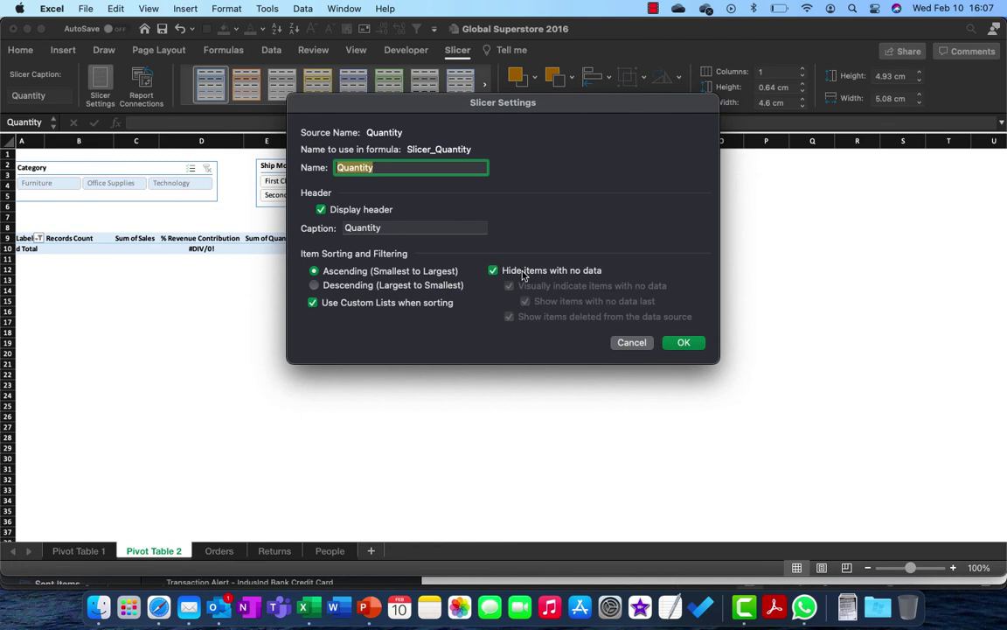
{"action": "left_click", "coordinate": [682, 344]}
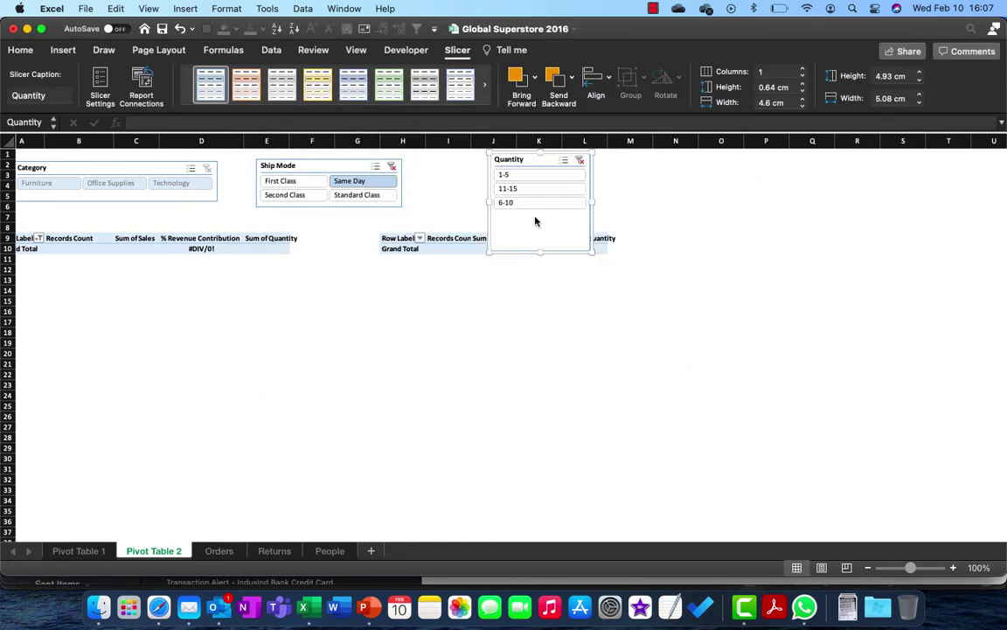
{"action": "left_click_drag", "start_coordinate": [542, 249], "coordinate": [541, 215]}
- Filter the pivot tables by Quantity 1-5, 11-15 and 6-10 in turn, and switch Ship Mode to First Class
{"action": "left_click", "coordinate": [535, 174]}
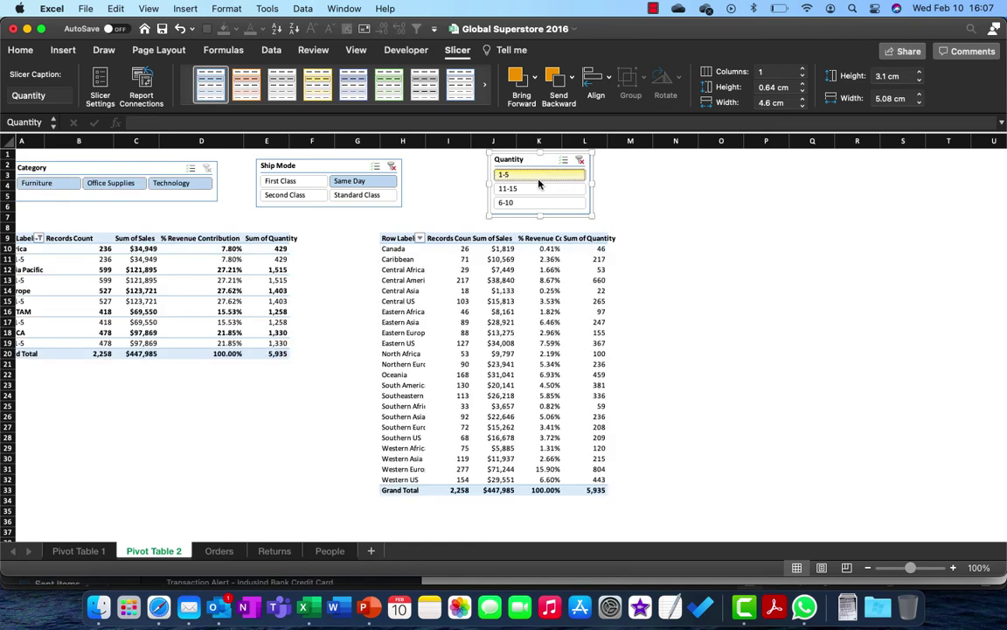
{"action": "left_click", "coordinate": [539, 187]}
{"action": "left_click", "coordinate": [536, 202]}
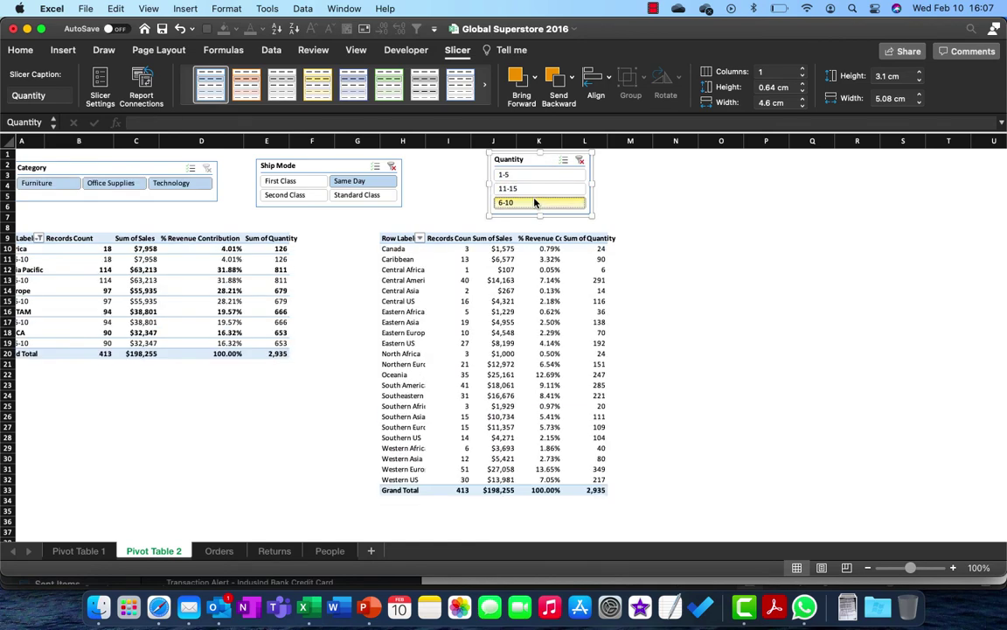
{"action": "left_click", "coordinate": [288, 181]}
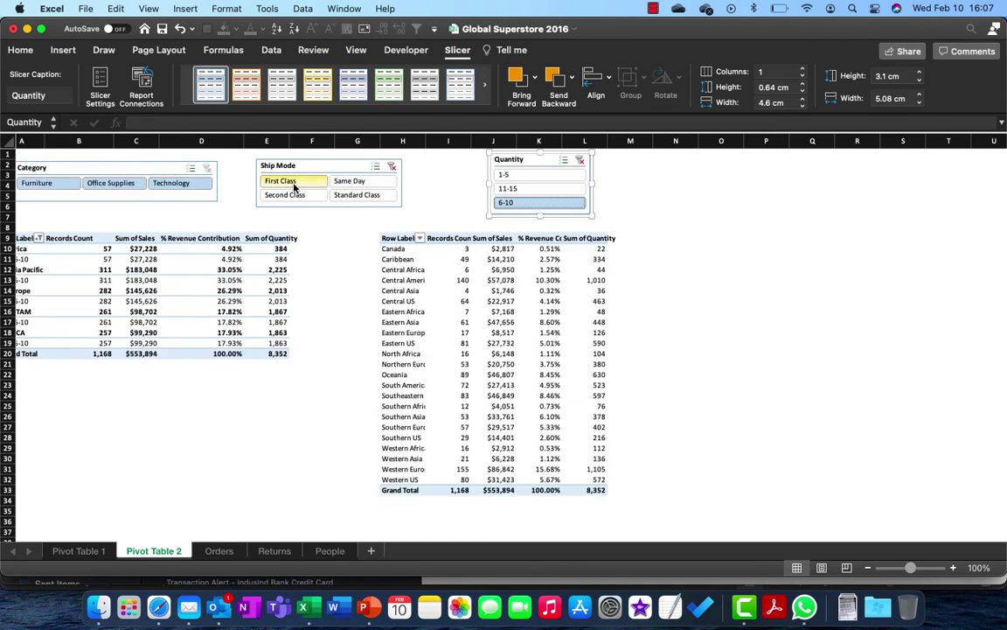
- Filter the pivot tables by Category Office Supplies, Furniture and Technology in turn, and by Ship Mode Standard Class and Second Class
{"action": "left_click", "coordinate": [126, 183]}
{"action": "left_click", "coordinate": [41, 183]}
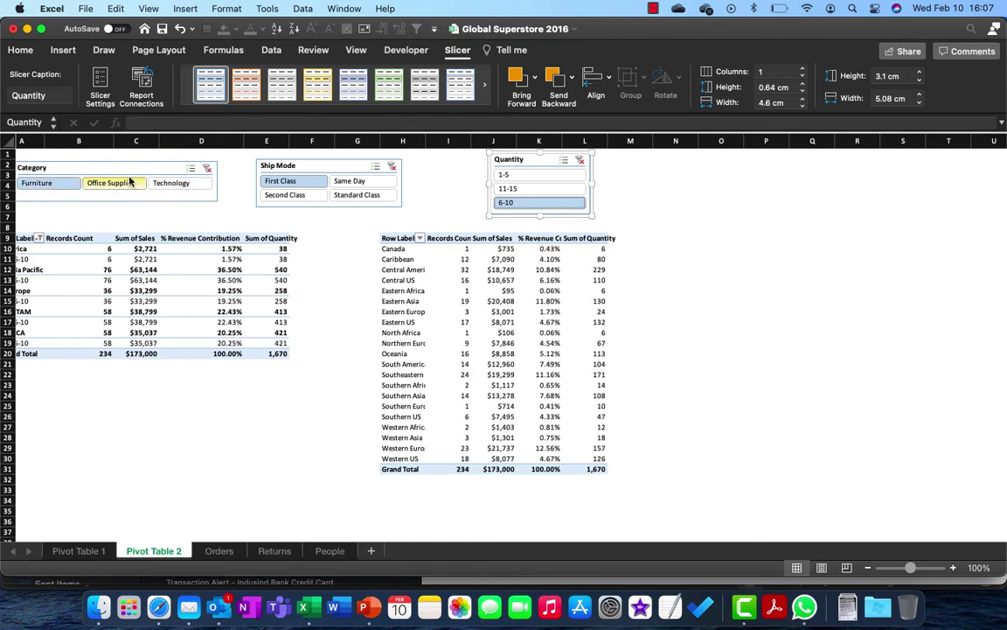
{"action": "left_click", "coordinate": [178, 185]}
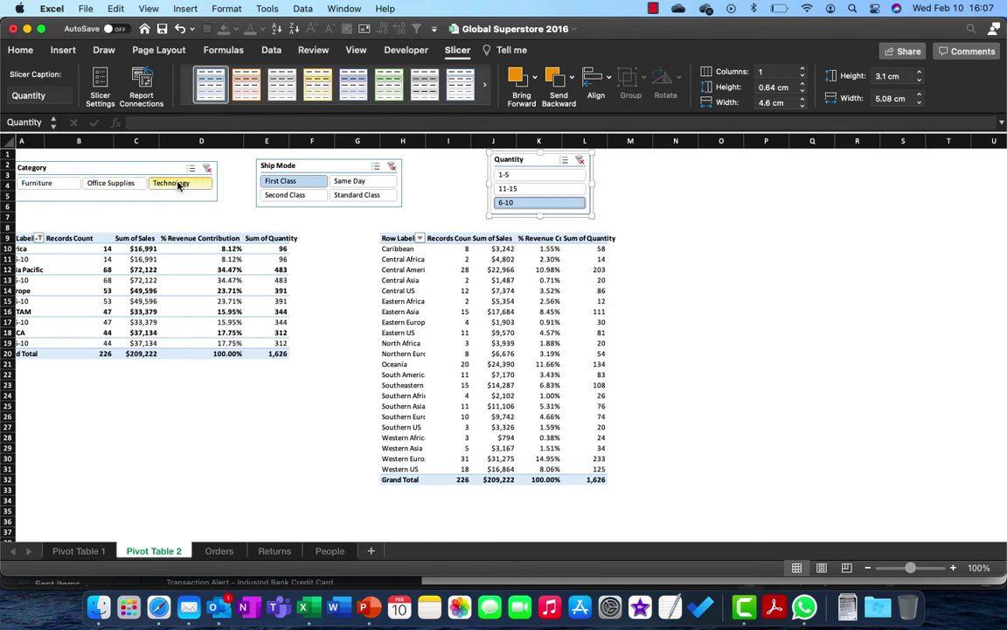
{"action": "left_click", "coordinate": [356, 195]}
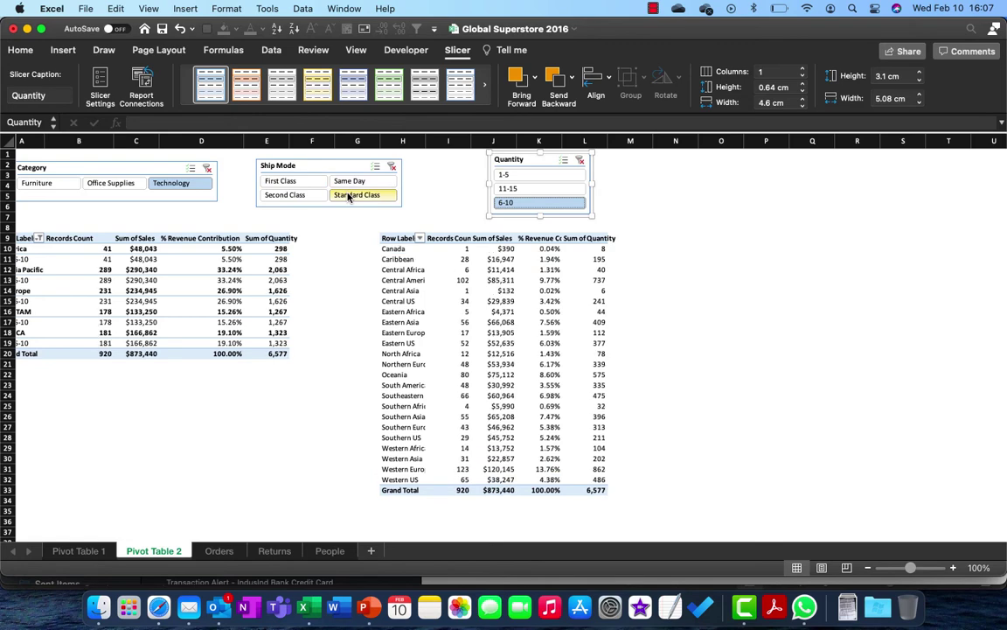
{"action": "left_click", "coordinate": [297, 195]}
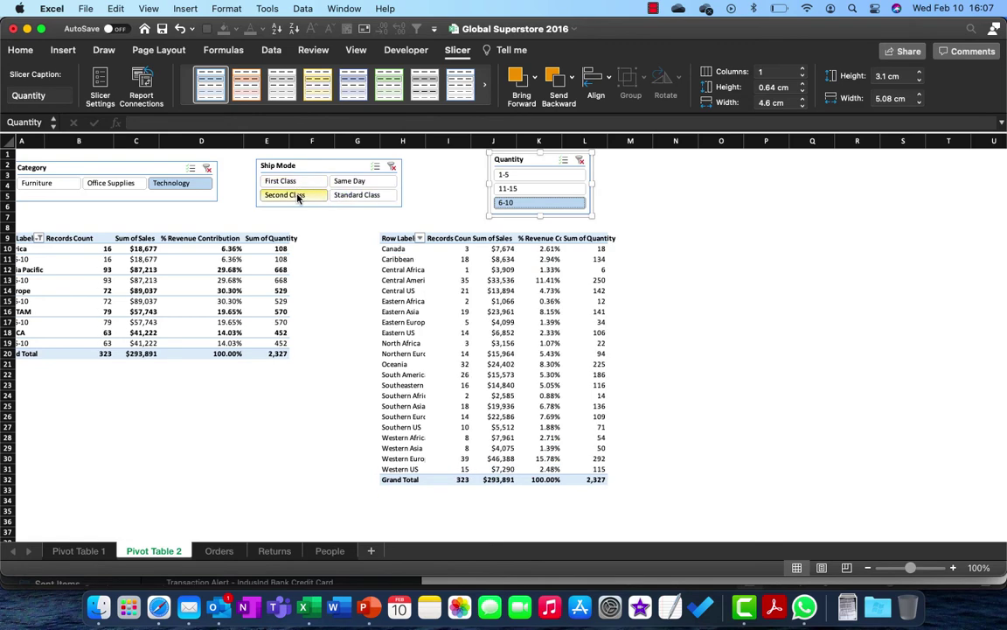
- Filter the pivot tables by Quantity 1-5, 11-15 and 6-10 in turn, and switch Ship Mode to Same Day
{"action": "left_click", "coordinate": [548, 175]}
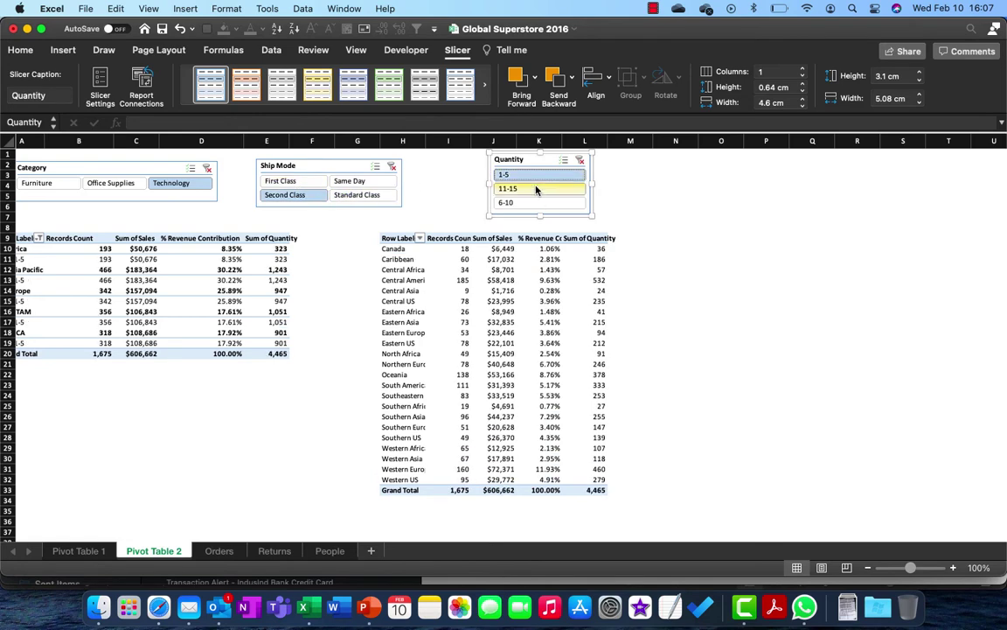
{"action": "left_click", "coordinate": [556, 188]}
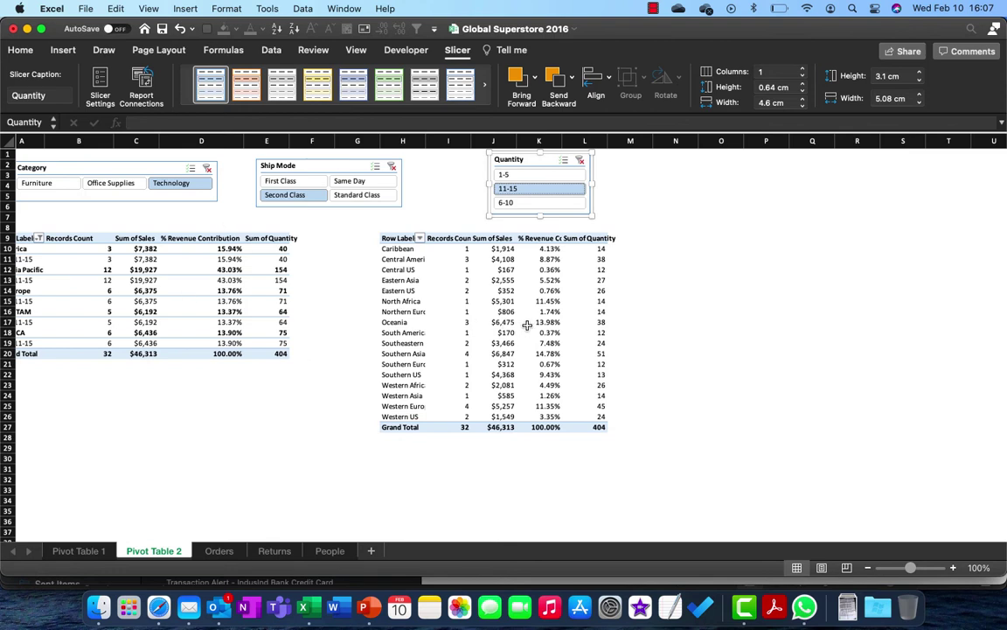
{"action": "left_click", "coordinate": [525, 202]}
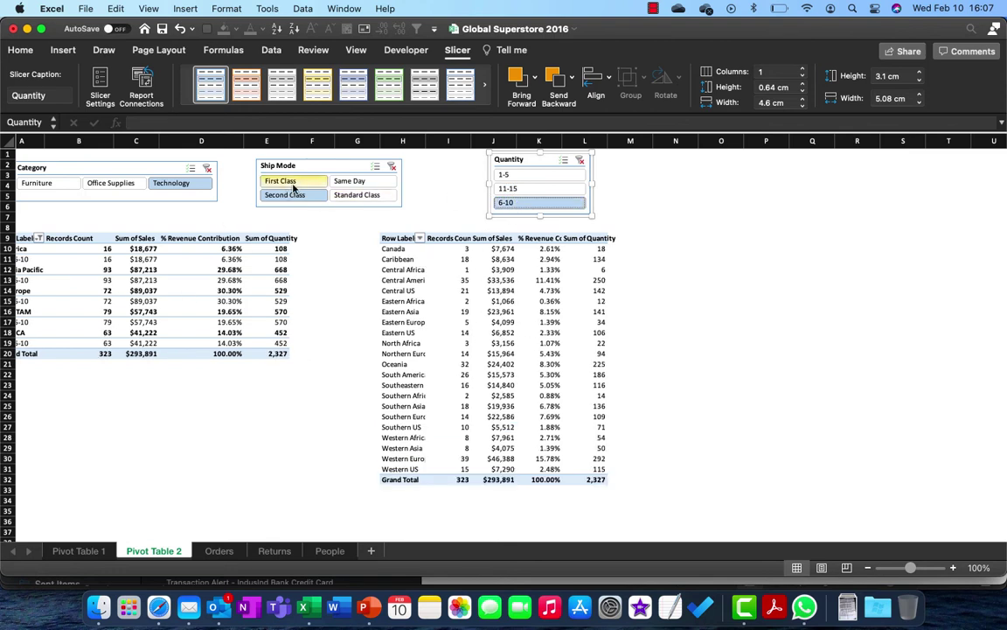
{"action": "left_click", "coordinate": [352, 182]}
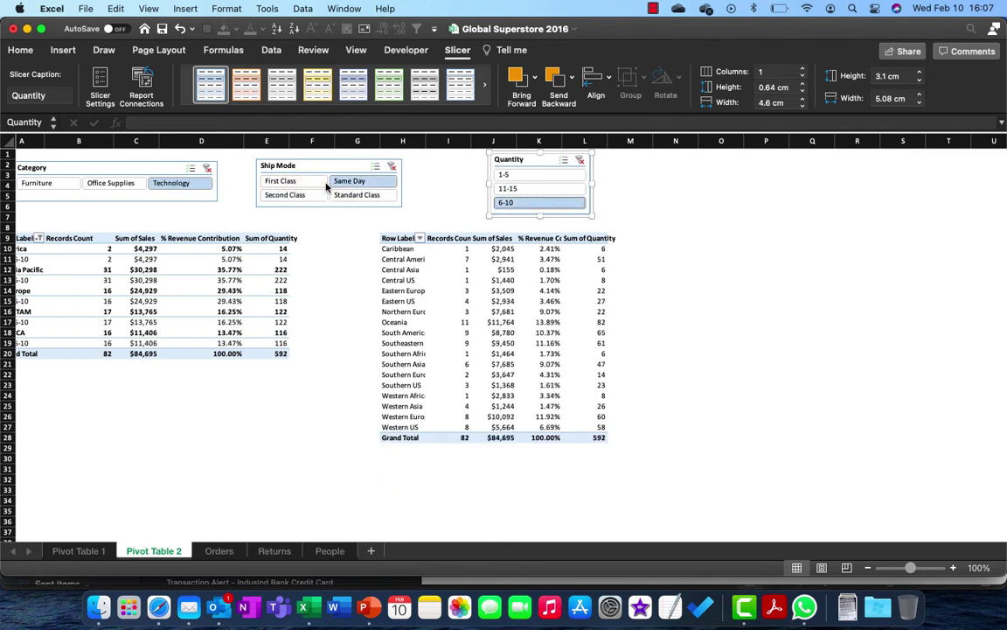
- Move the Ship Mode slicer closer to the Category slicer, and shift the Quantity slicer towards them above the Region pivot table
{"action": "left_click", "coordinate": [282, 165]}
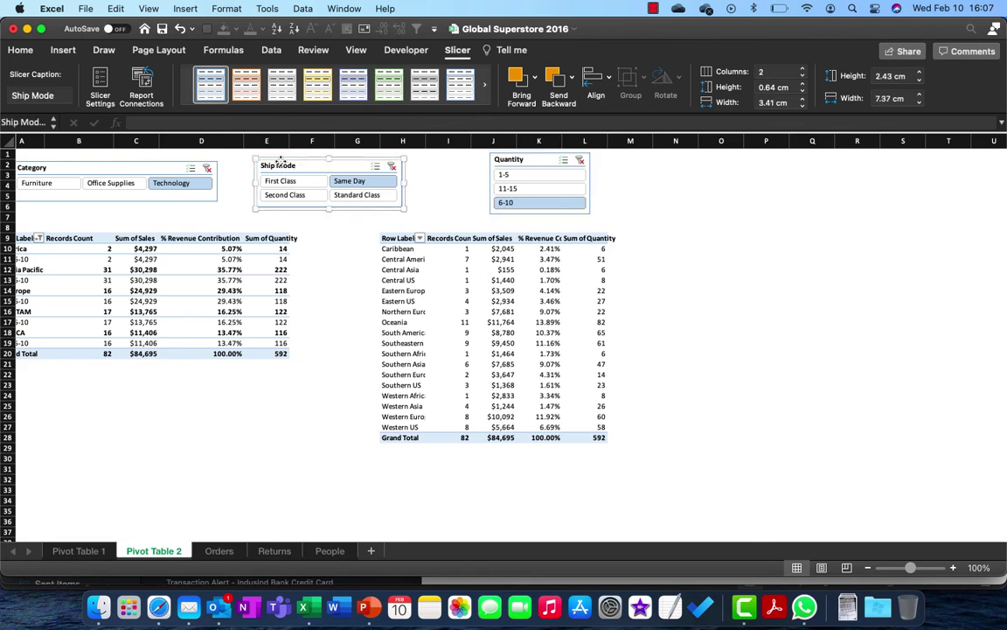
{"action": "left_click_drag", "start_coordinate": [278, 161], "coordinate": [249, 161]}
{"action": "scroll", "coordinate": [228, 253], "scroll_direction": "left", "scroll_amount": 1}
{"action": "scroll", "coordinate": [228, 252], "scroll_direction": "down", "scroll_amount": 1}
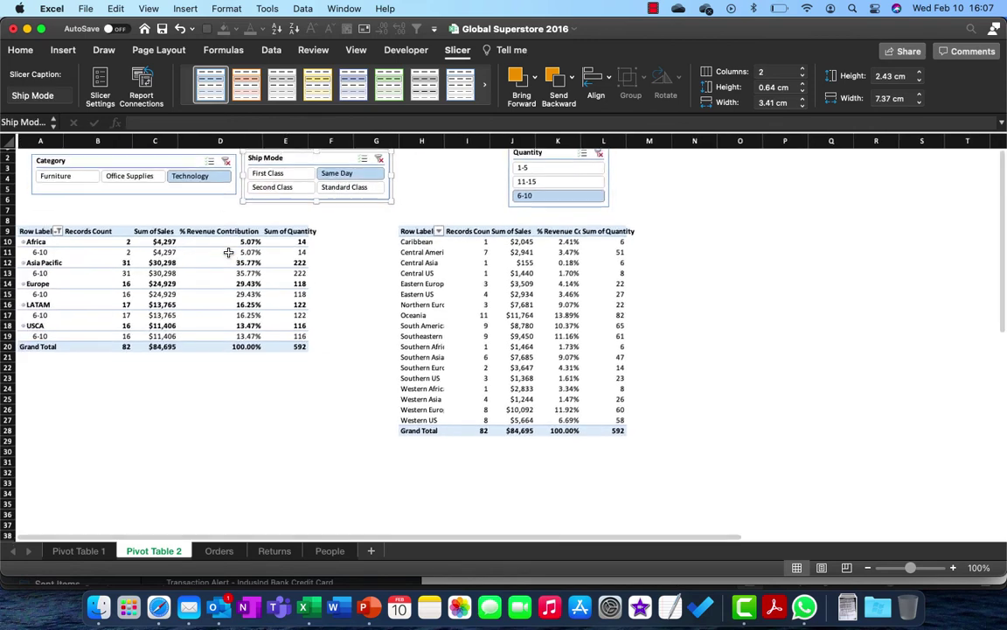
{"action": "scroll", "coordinate": [228, 253], "scroll_direction": "up", "scroll_amount": 1}
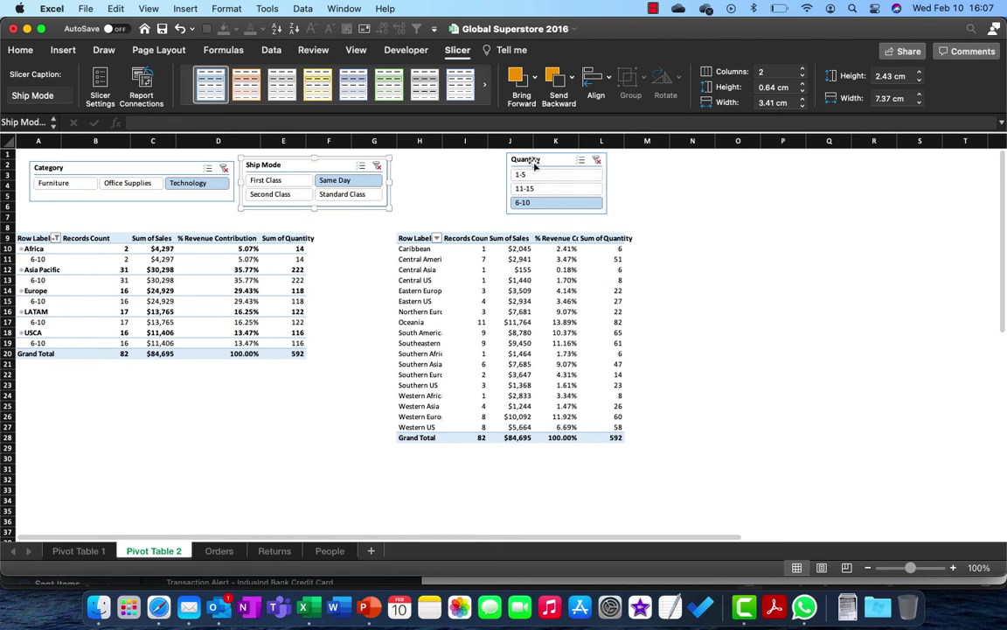
{"action": "left_click_drag", "start_coordinate": [535, 167], "coordinate": [480, 165]}
- Filter the pivot tables by Quantity 1-5, and clear the Quantity filter to include all ranges
{"action": "left_click", "coordinate": [480, 179]}
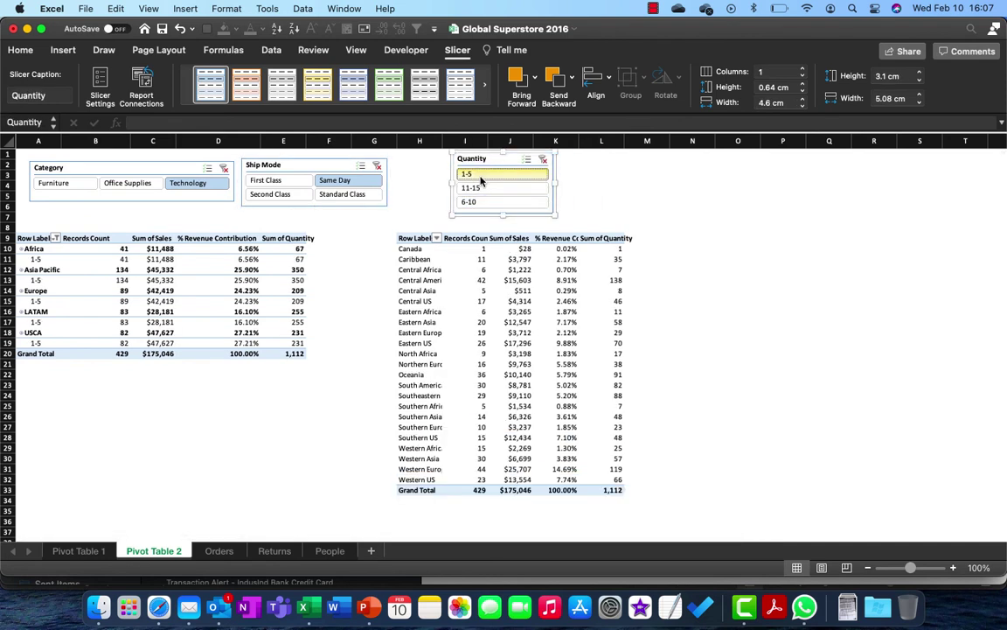
{"action": "left_click", "coordinate": [543, 160]}
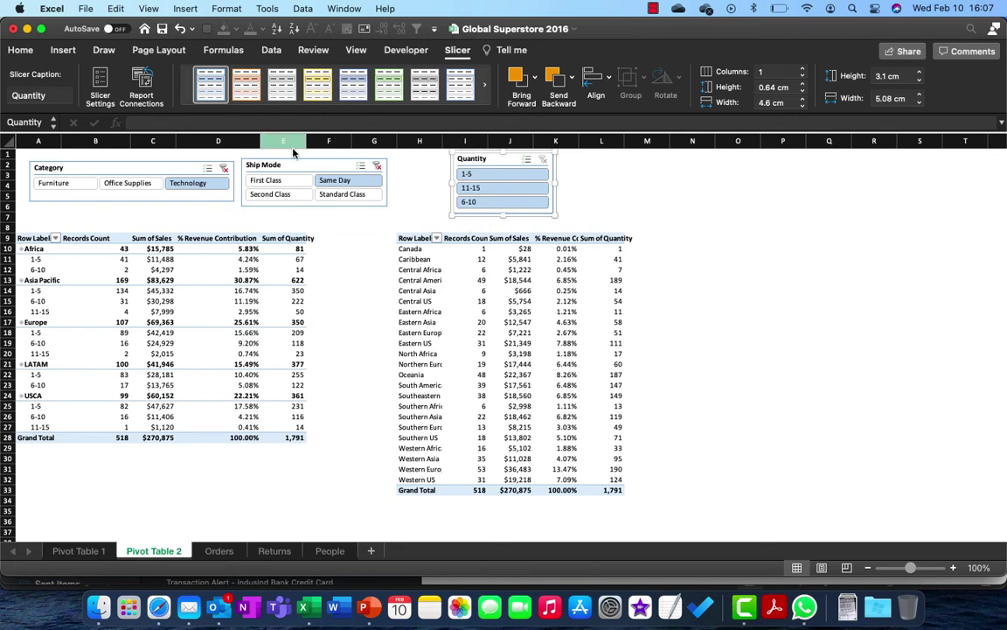
{"action": "left_click", "coordinate": [568, 173]}
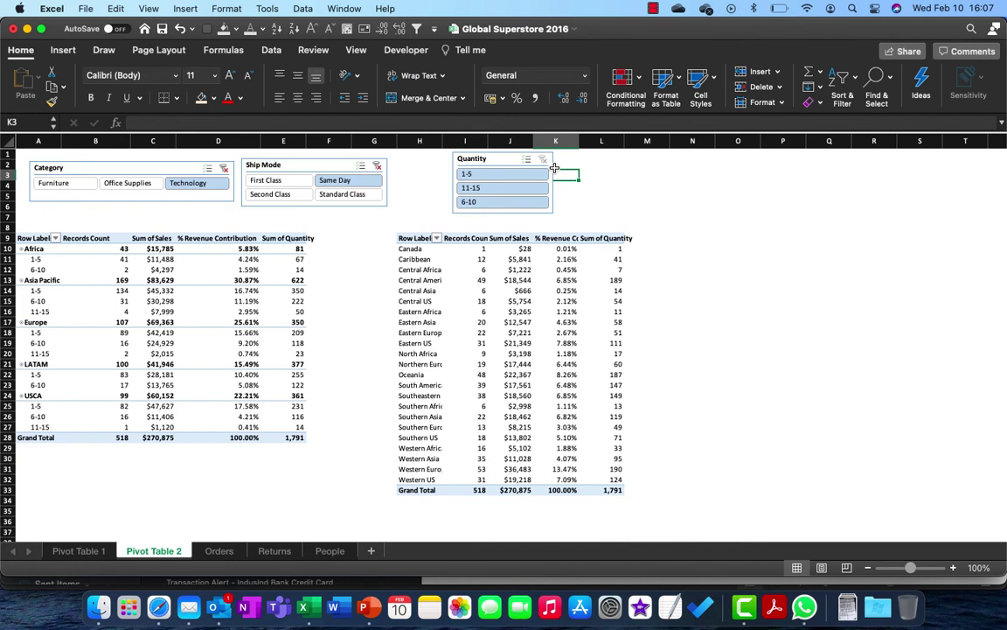
- Examine which pivot tables the Quantity slicer is linked to in its report connections, and close them without changes
{"action": "left_click", "coordinate": [552, 168]}
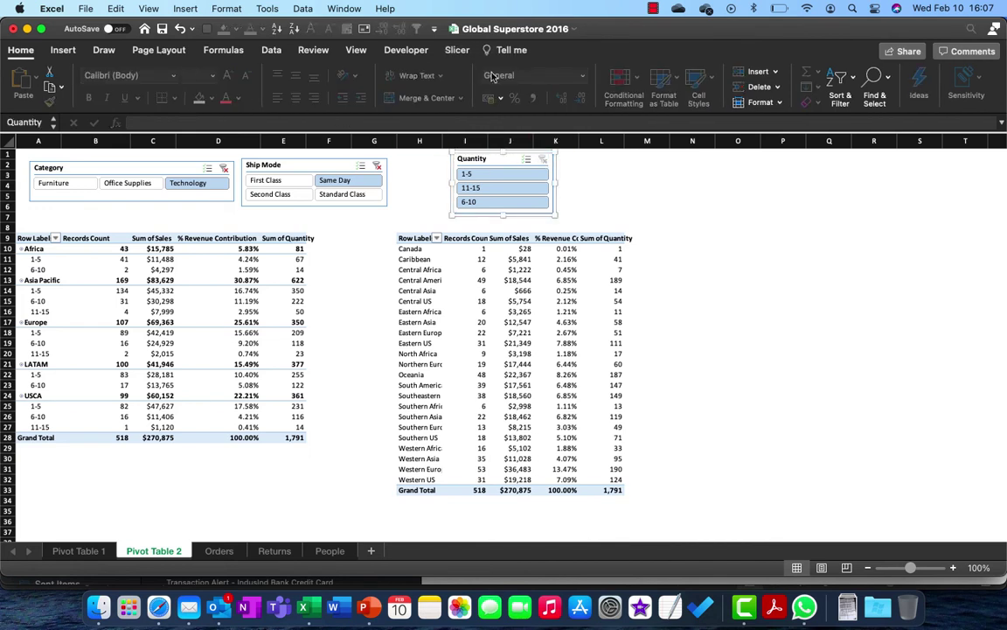
{"action": "left_click", "coordinate": [457, 50]}
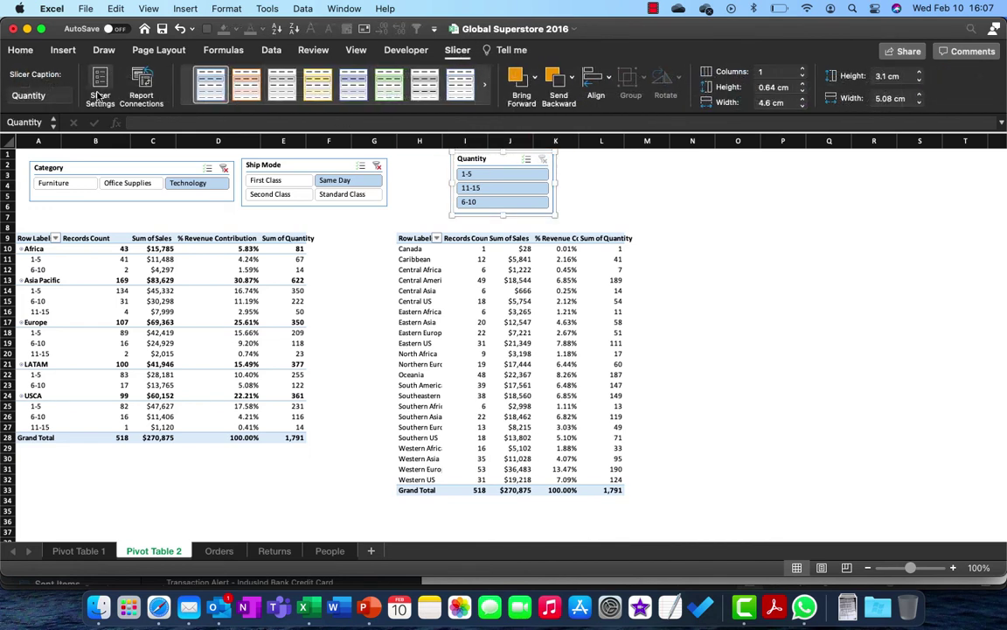
{"action": "left_click", "coordinate": [144, 87]}
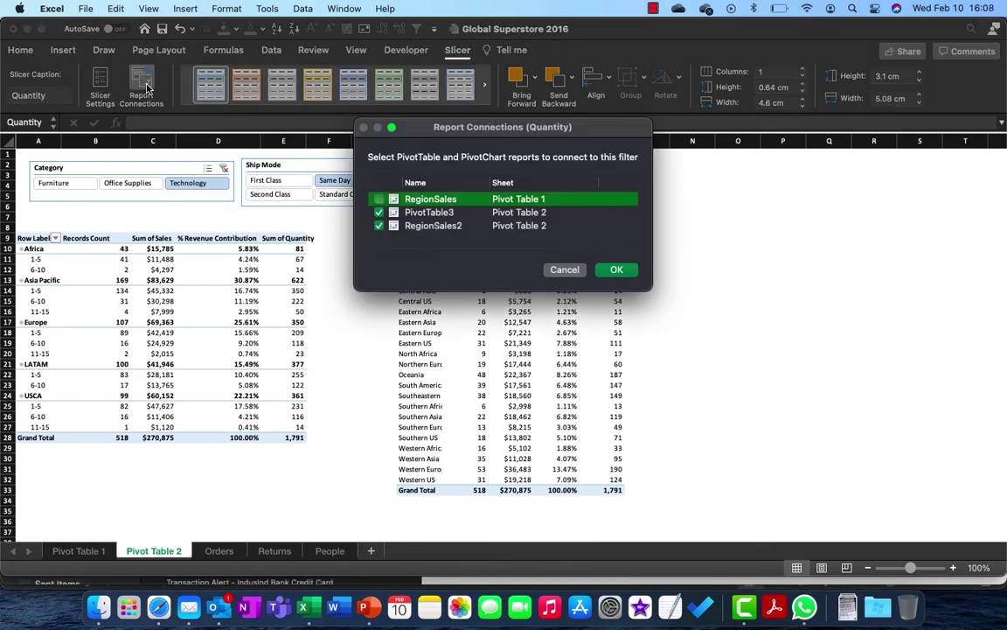
{"action": "key", "text": "Escape"}
{"action": "left_click", "coordinate": [140, 80]}
{"action": "left_click_drag", "start_coordinate": [442, 145], "coordinate": [464, 273]}
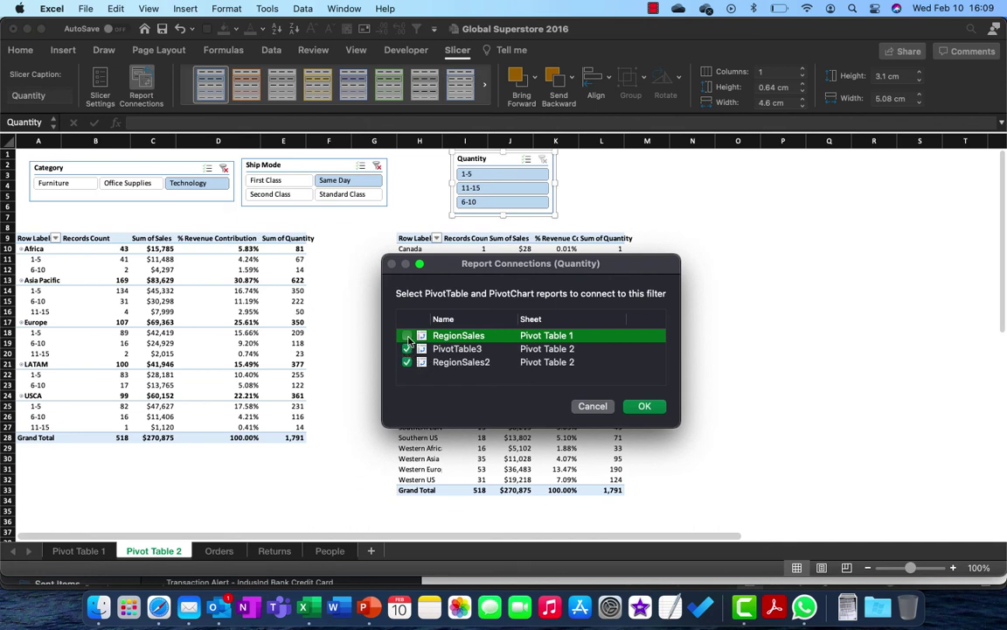
{"action": "left_click", "coordinate": [593, 406]}
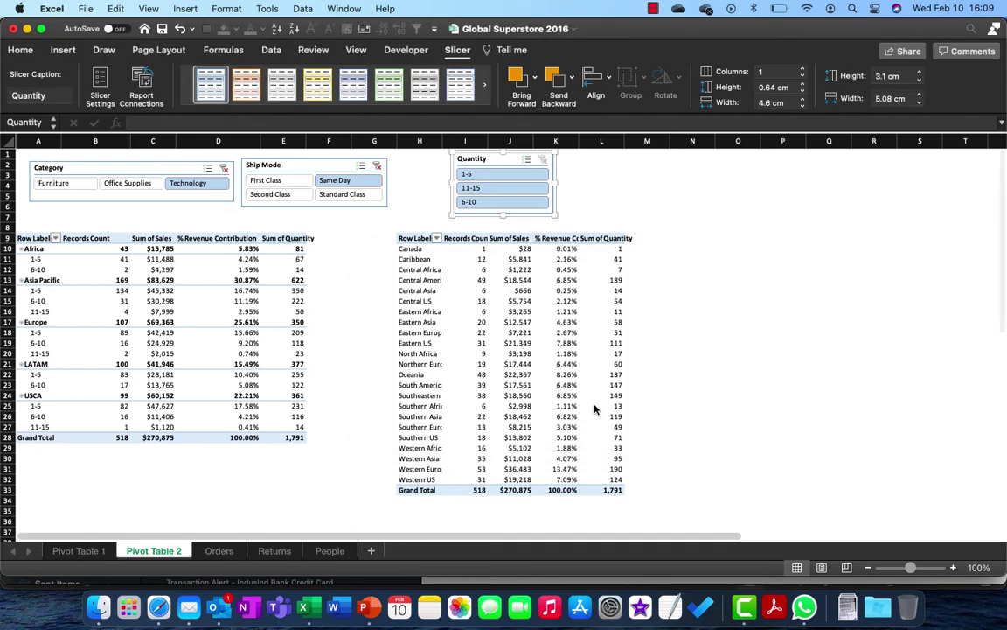
{"action": "left_click", "coordinate": [236, 312]}
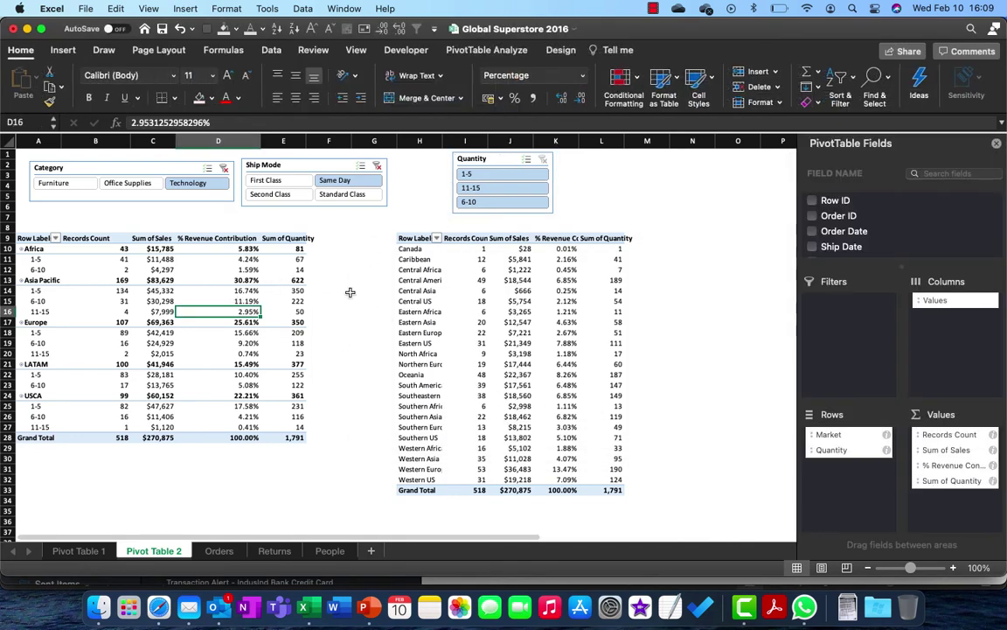
{"action": "left_click", "coordinate": [482, 330]}
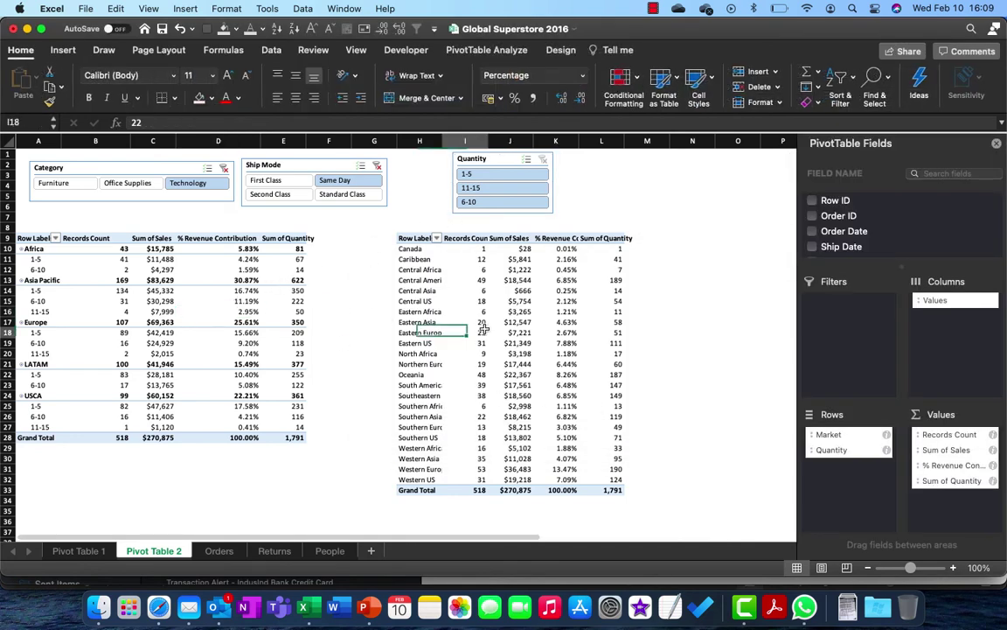
{"action": "left_click", "coordinate": [238, 291]}
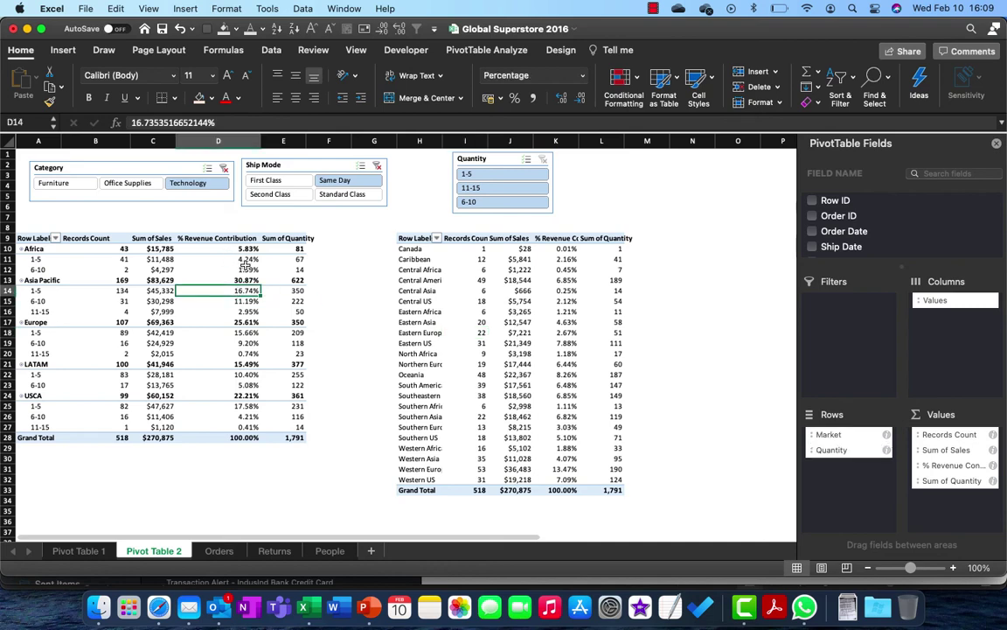
{"action": "left_click", "coordinate": [468, 280]}
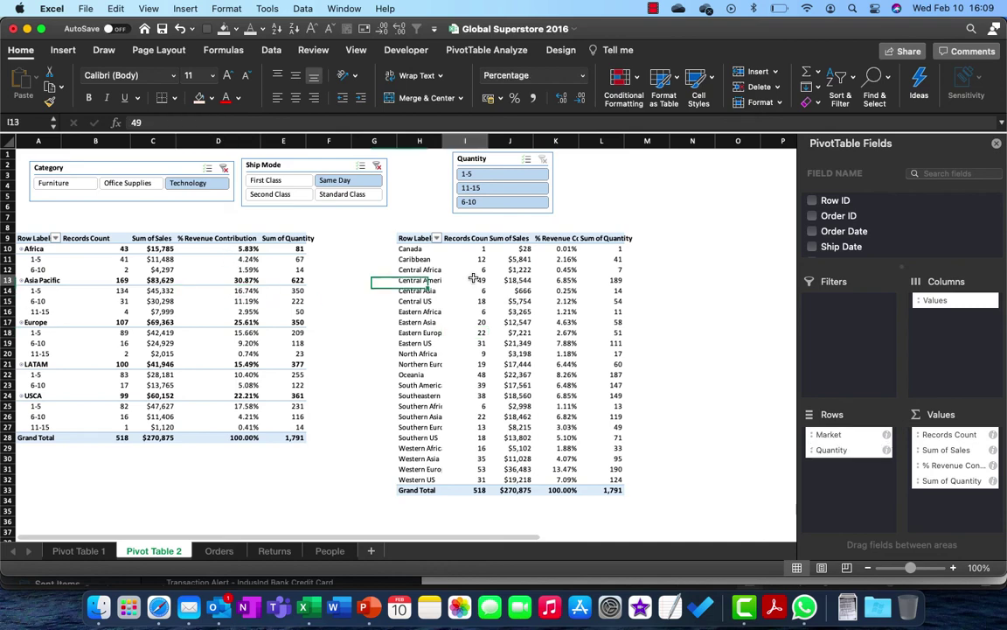
{"action": "left_click", "coordinate": [198, 267]}
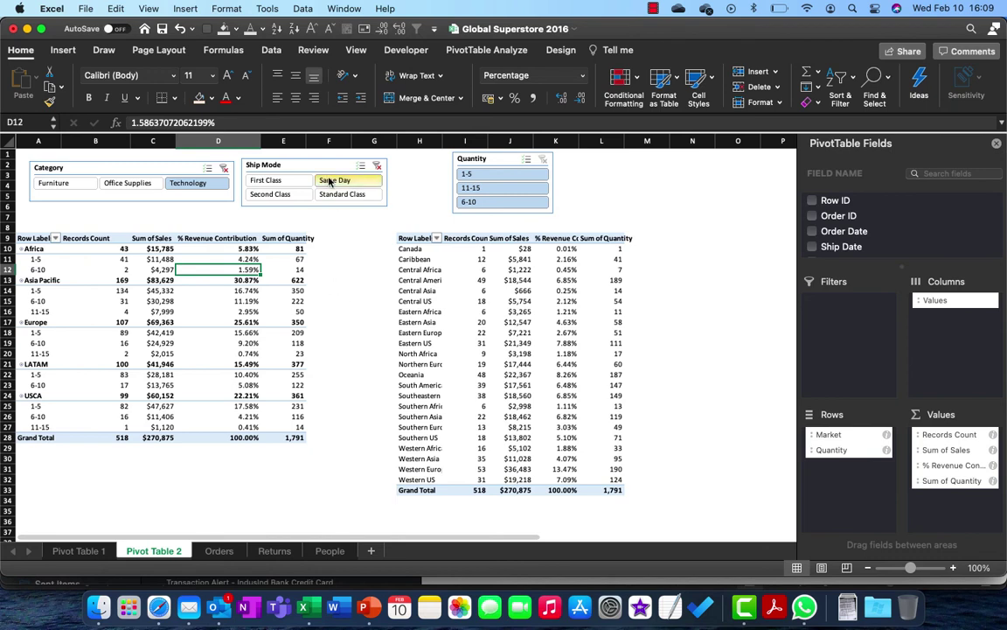
- Widen column E so the Sum of Quantity header fits inside it
{"action": "left_click_drag", "start_coordinate": [306, 141], "coordinate": [317, 141]}
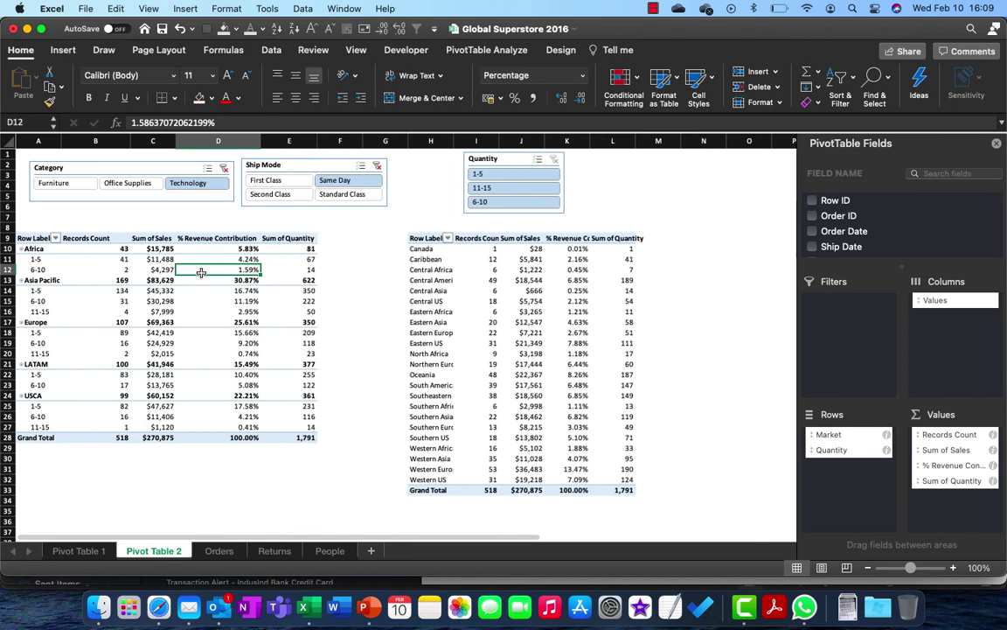
- Check the PivotTable names of the Market pivot table and of the one on the Pivot Table 1 sheet
{"action": "left_click", "coordinate": [203, 321]}
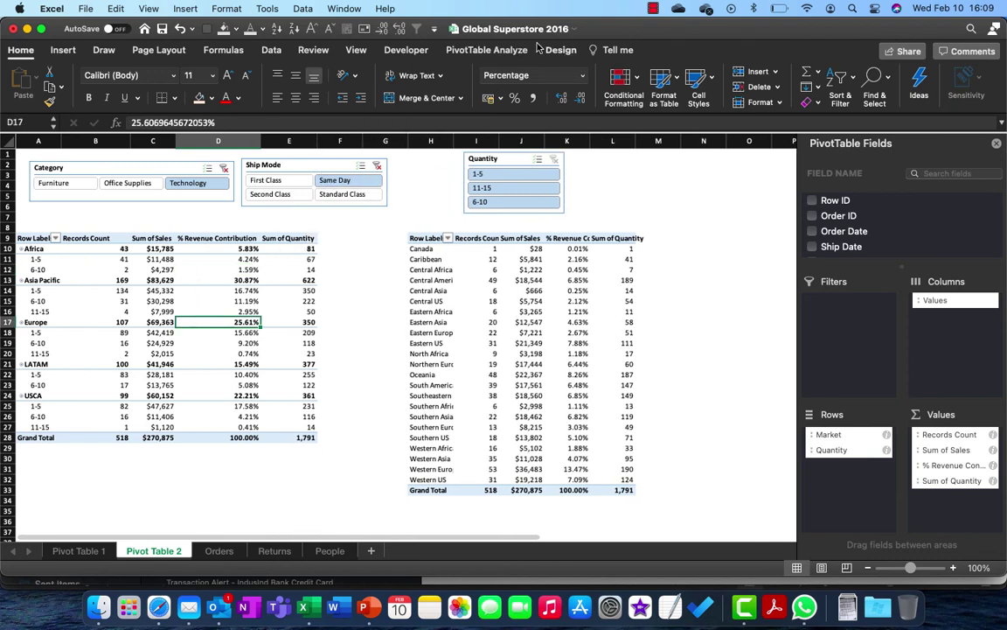
{"action": "left_click", "coordinate": [461, 48]}
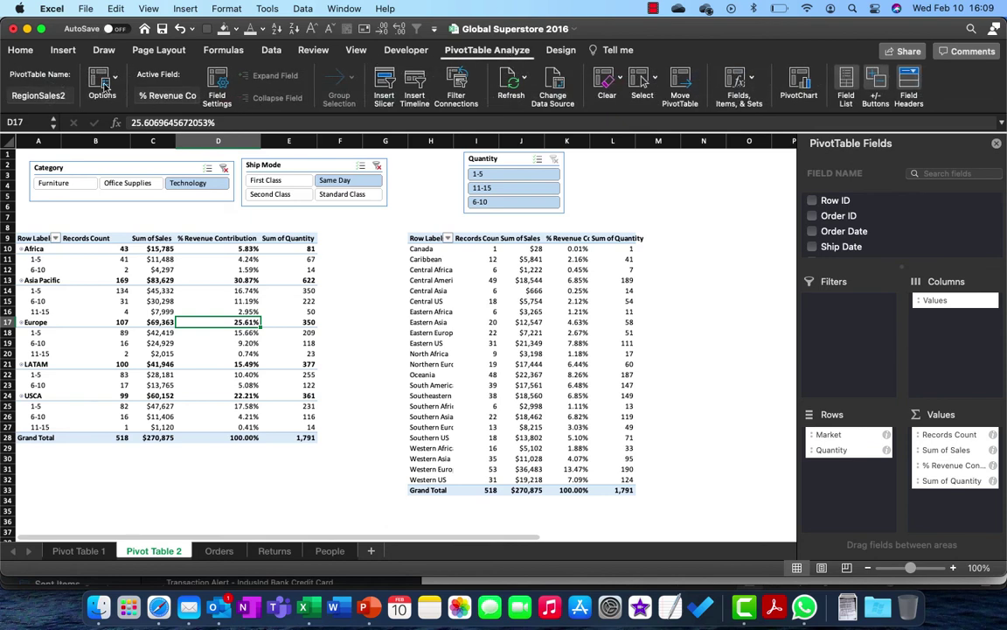
{"action": "left_click", "coordinate": [40, 95]}
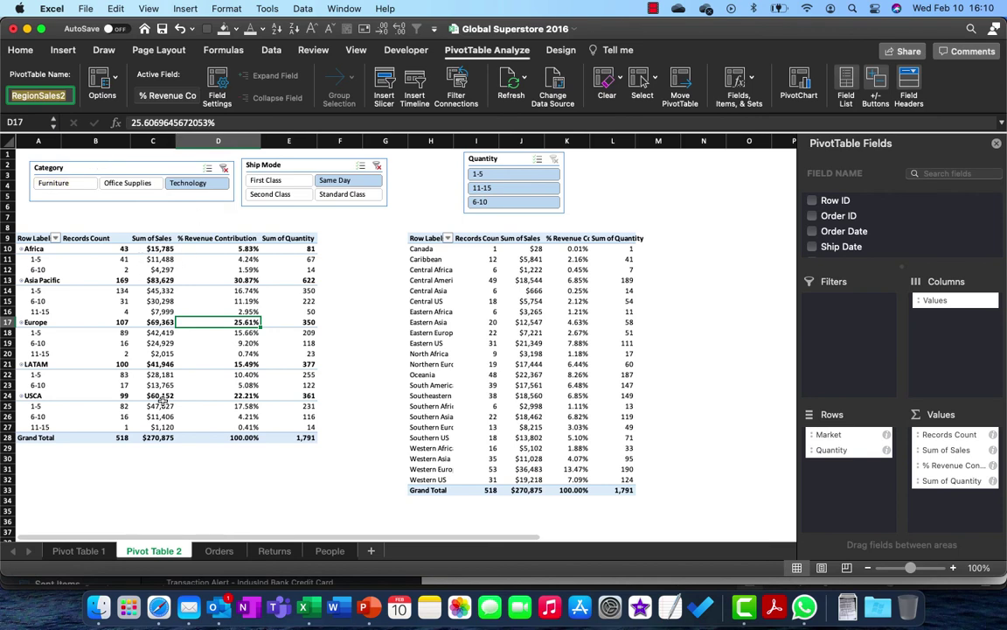
{"action": "left_click", "coordinate": [78, 550]}
{"action": "left_click", "coordinate": [91, 265]}
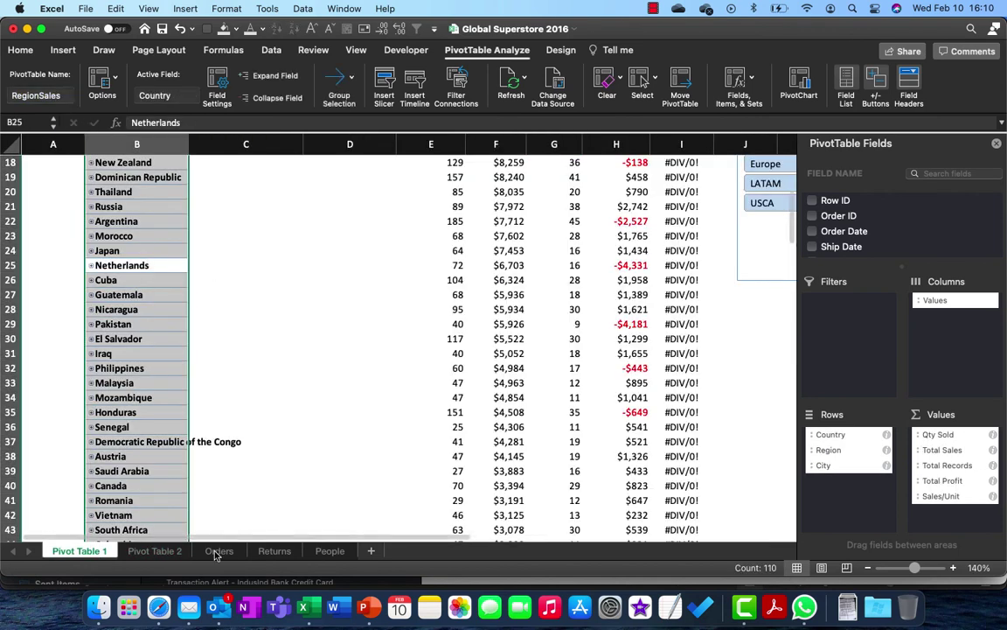
- Rename the Market pivot table on the Pivot Table 2 sheet to MarketSales
{"action": "left_click", "coordinate": [164, 551]}
{"action": "left_click", "coordinate": [63, 95]}
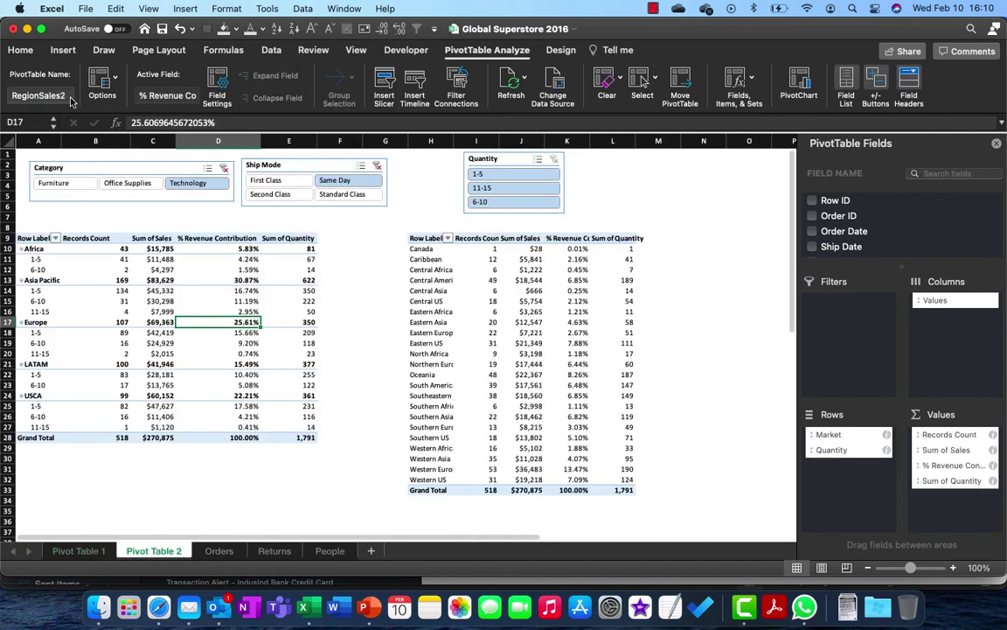
{"action": "double_click", "coordinate": [63, 95]}
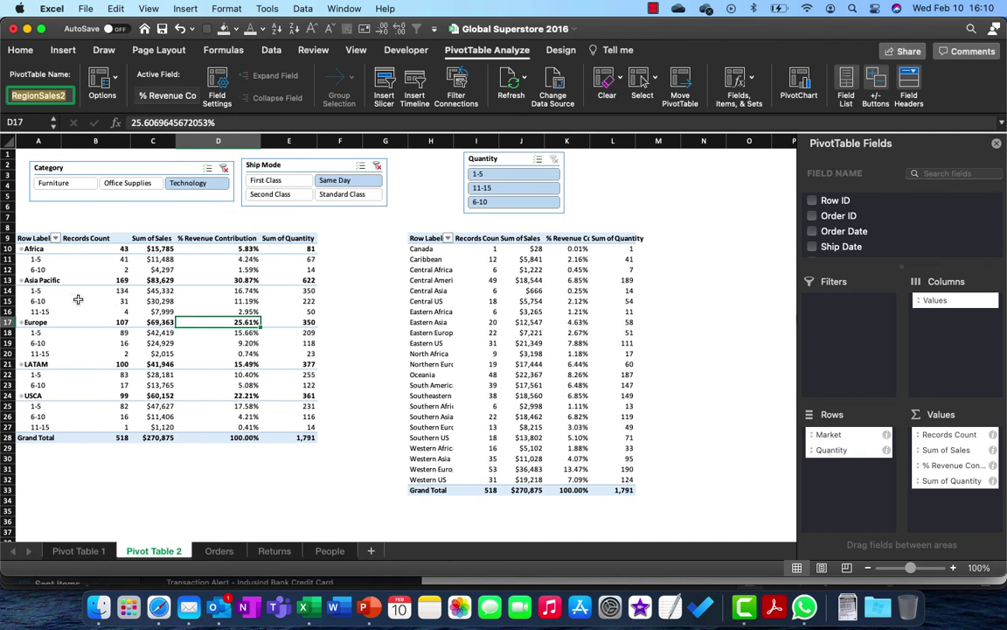
{"action": "type", "text": "Market"}
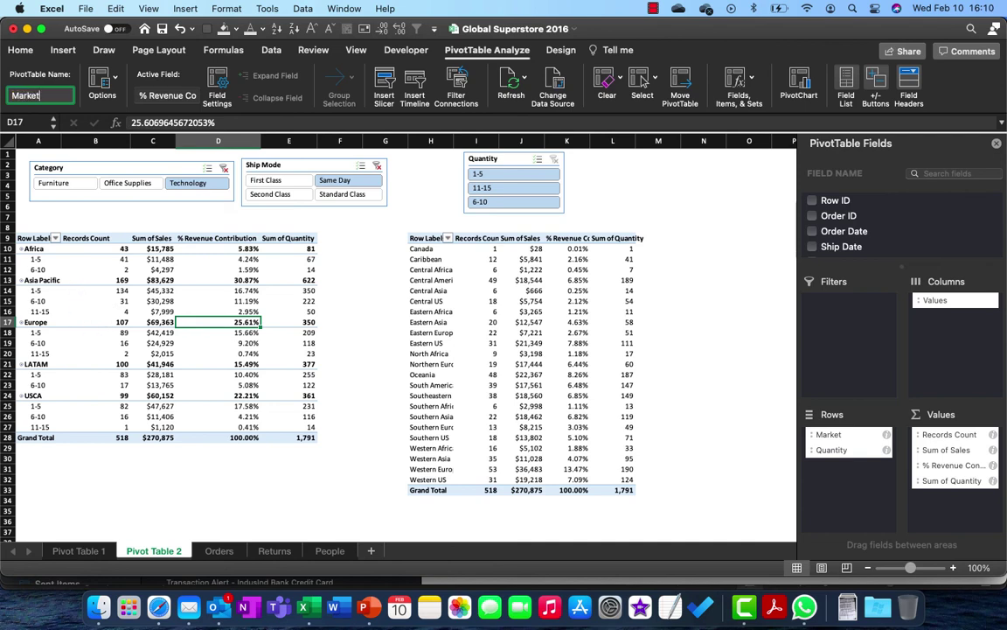
{"action": "type", "text": "SalesPerf"}
{"action": "key", "text": "Return"}
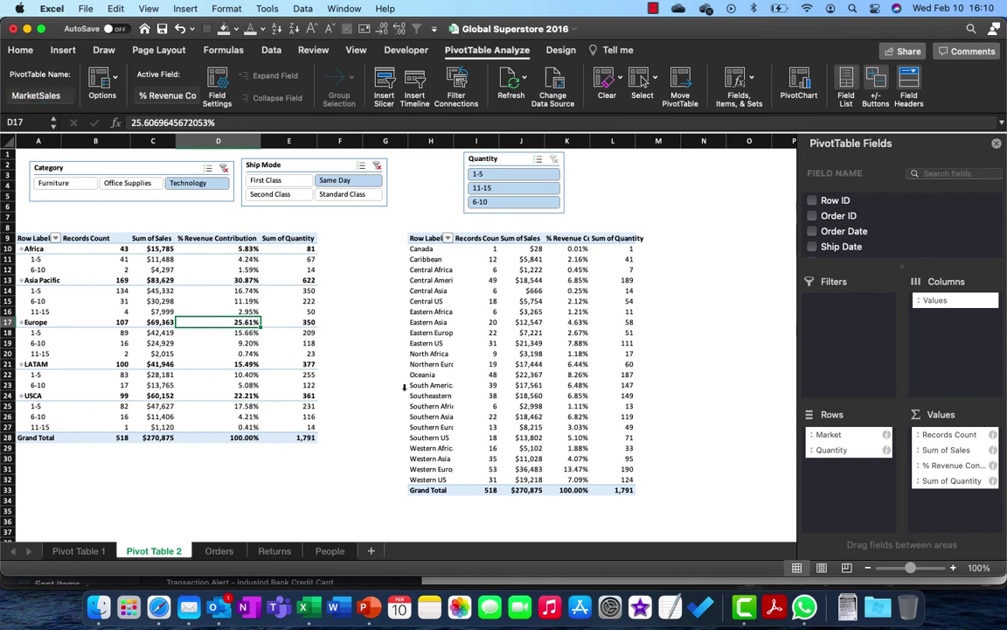
- Rename the Region pivot table on the Pivot Table 2 sheet to RegionSales2
{"action": "left_click", "coordinate": [428, 342]}
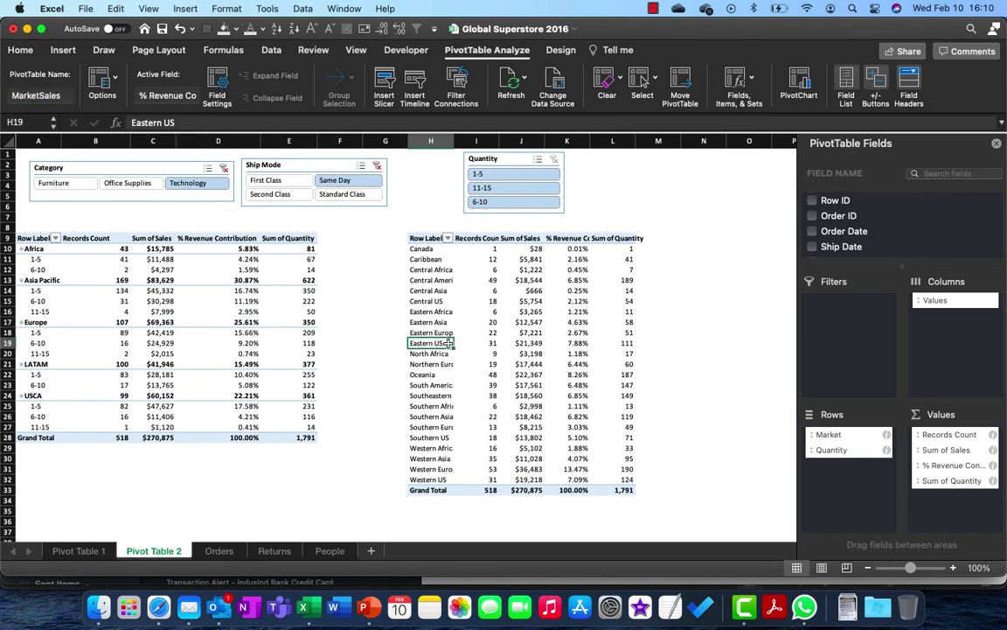
{"action": "left_click", "coordinate": [54, 94]}
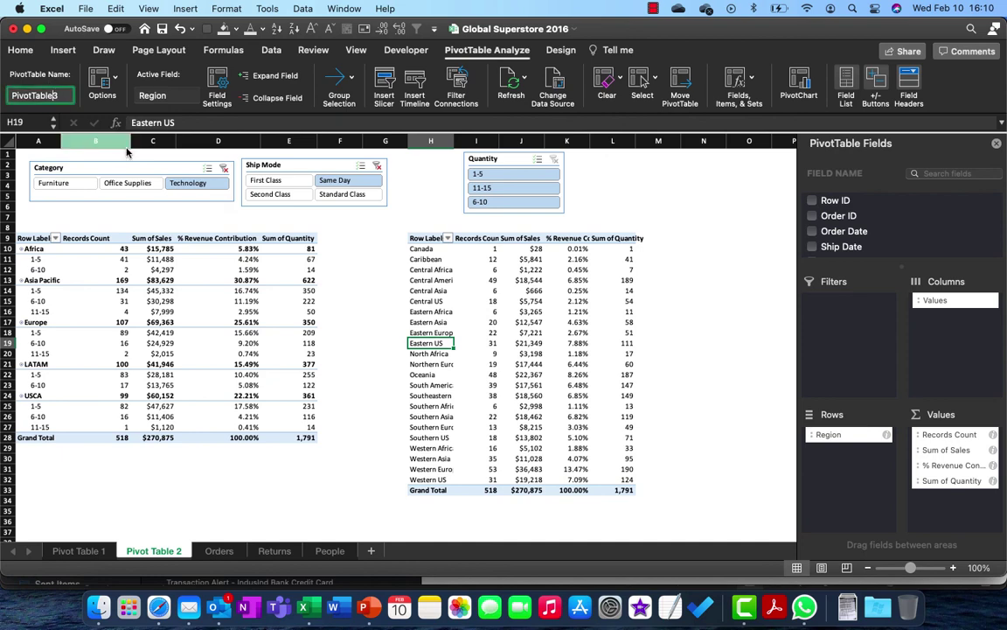
{"action": "double_click", "coordinate": [48, 99]}
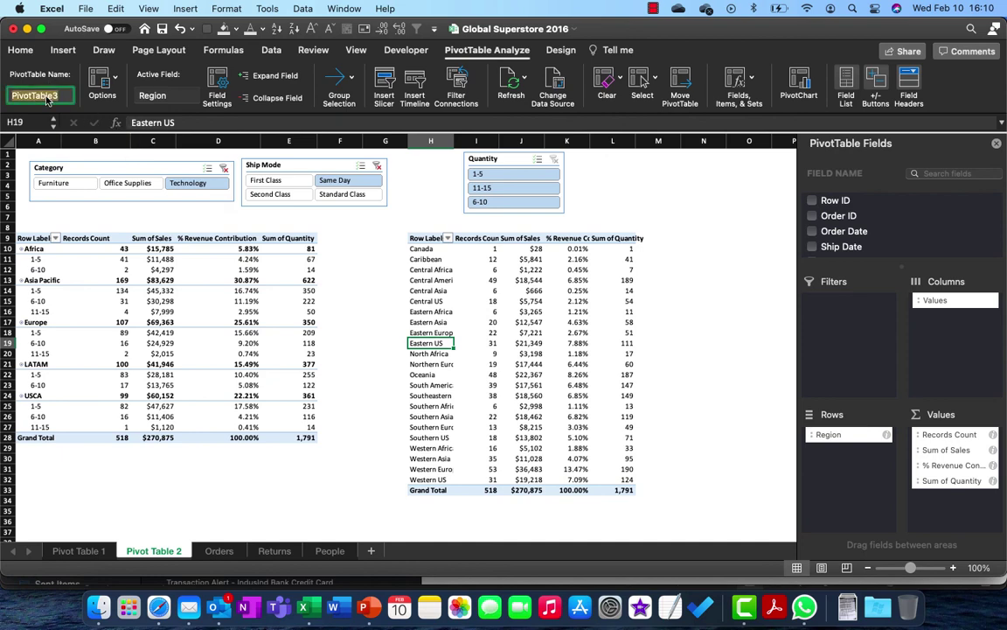
{"action": "type", "text": "RegionSales2"}
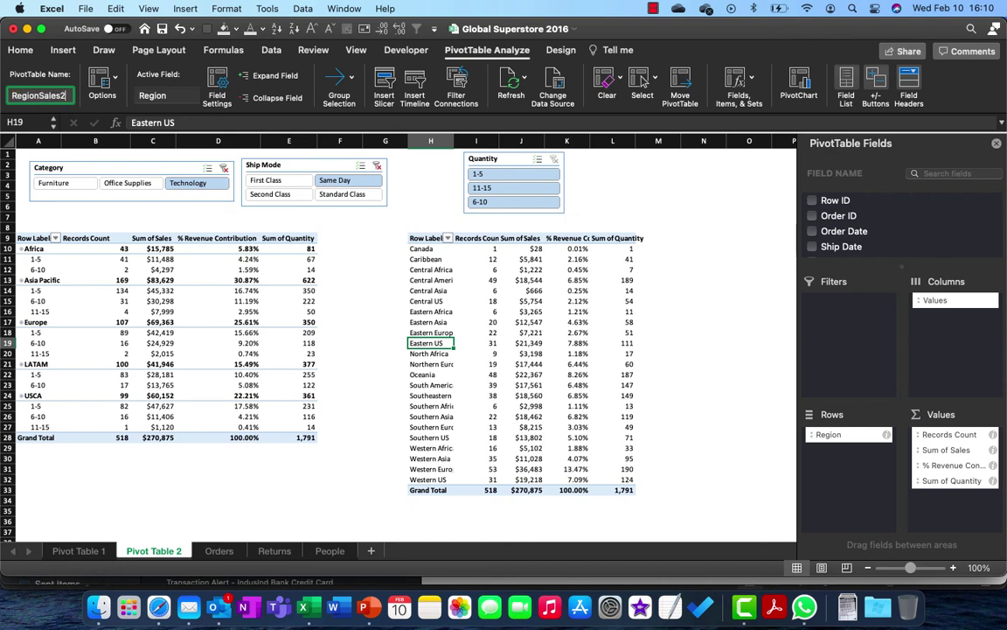
{"action": "key", "text": "Return"}
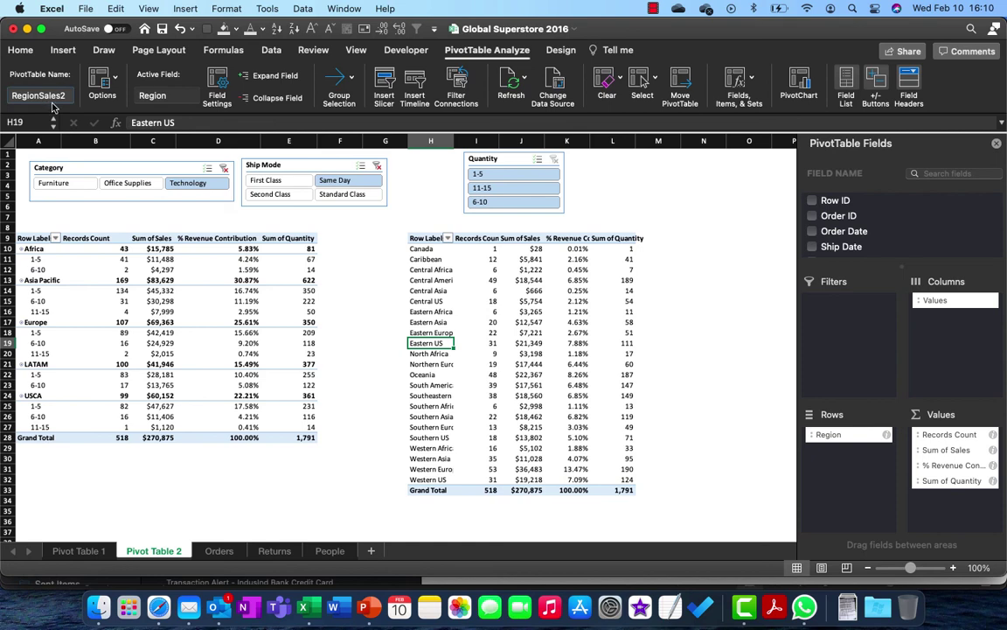
- Disconnect the MarketSales pivot table from the Quantity slicer in its report connections, keeping RegionSales2 linked
{"action": "left_click", "coordinate": [114, 280]}
{"action": "left_click", "coordinate": [480, 158]}
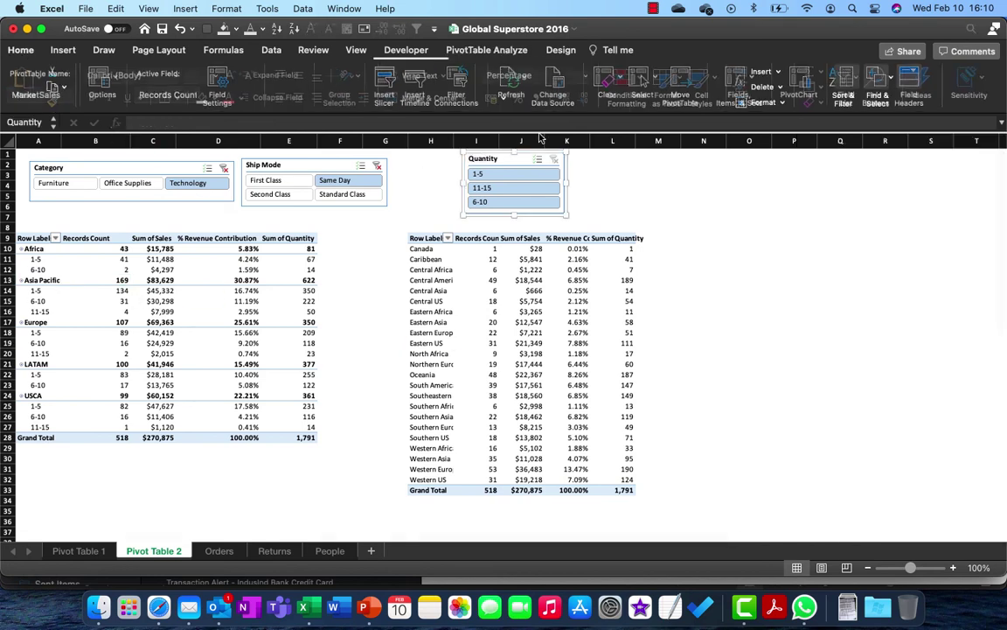
{"action": "left_click", "coordinate": [457, 51]}
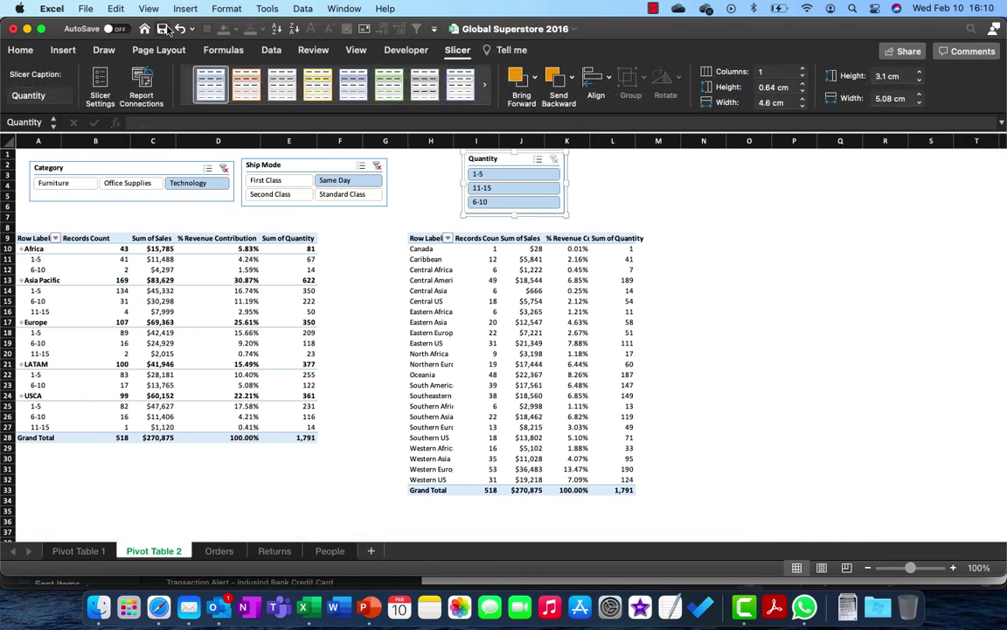
{"action": "left_click", "coordinate": [139, 81]}
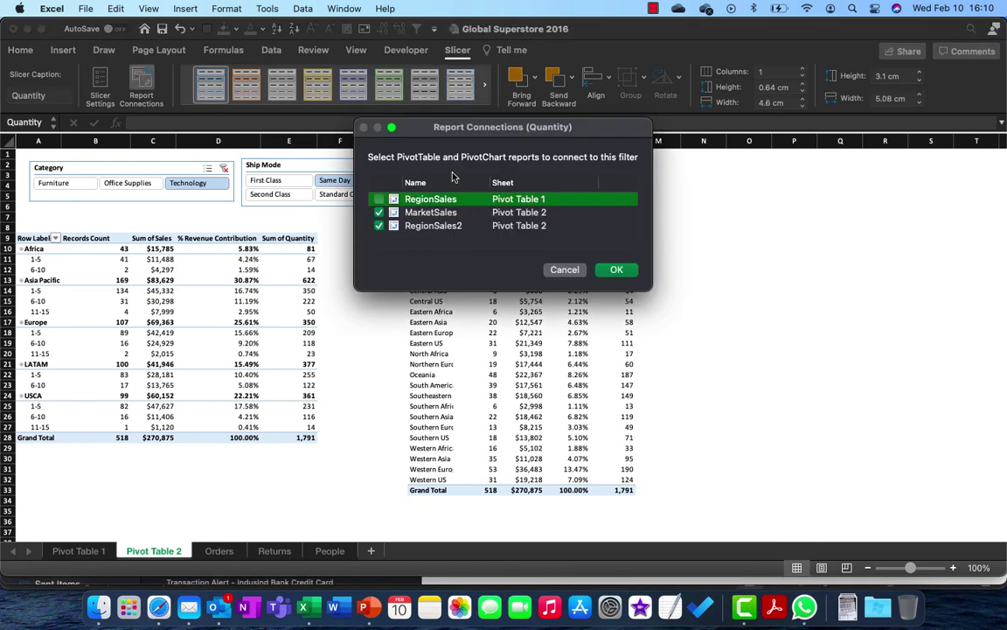
{"action": "left_click_drag", "start_coordinate": [464, 132], "coordinate": [732, 172]}
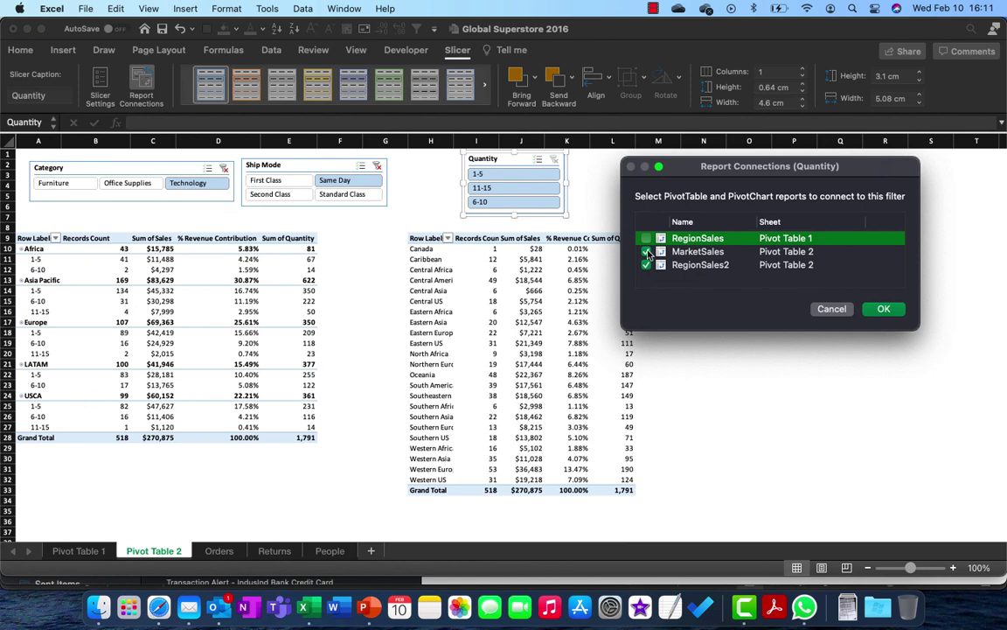
{"action": "left_click", "coordinate": [883, 308]}
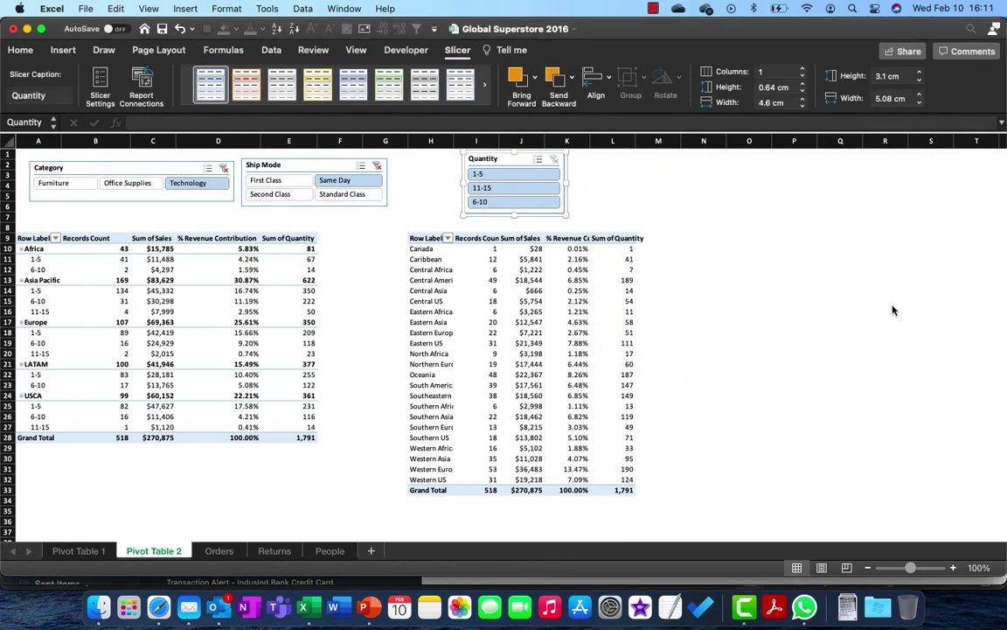
- Test the Quantity slicer on the Region table by filtering to 11-15 and to 6-10
{"action": "left_click", "coordinate": [504, 188]}
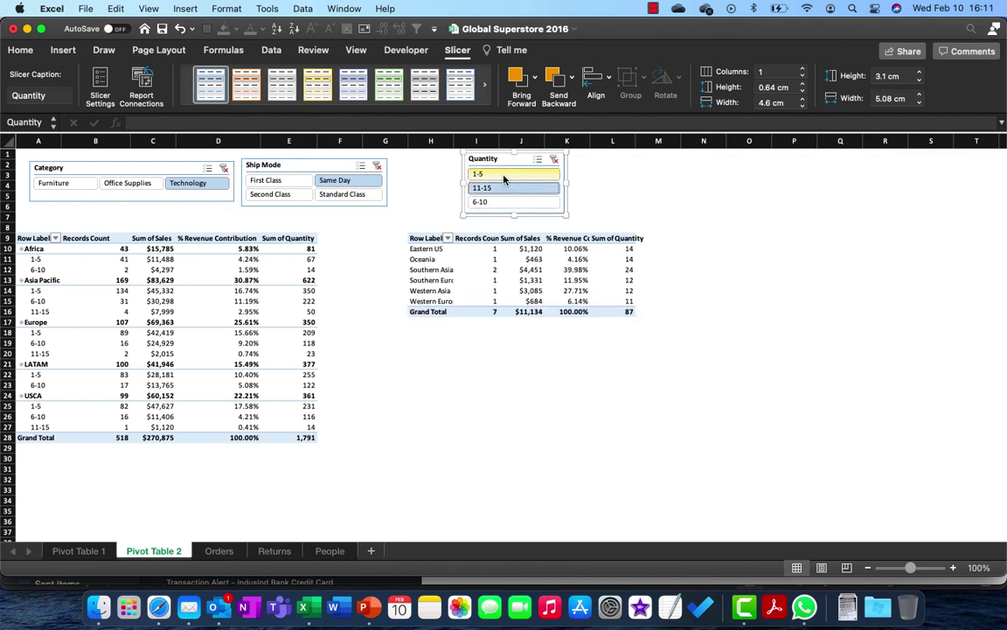
{"action": "left_click", "coordinate": [503, 175], "text": "super"}
{"action": "left_click", "coordinate": [504, 188]}
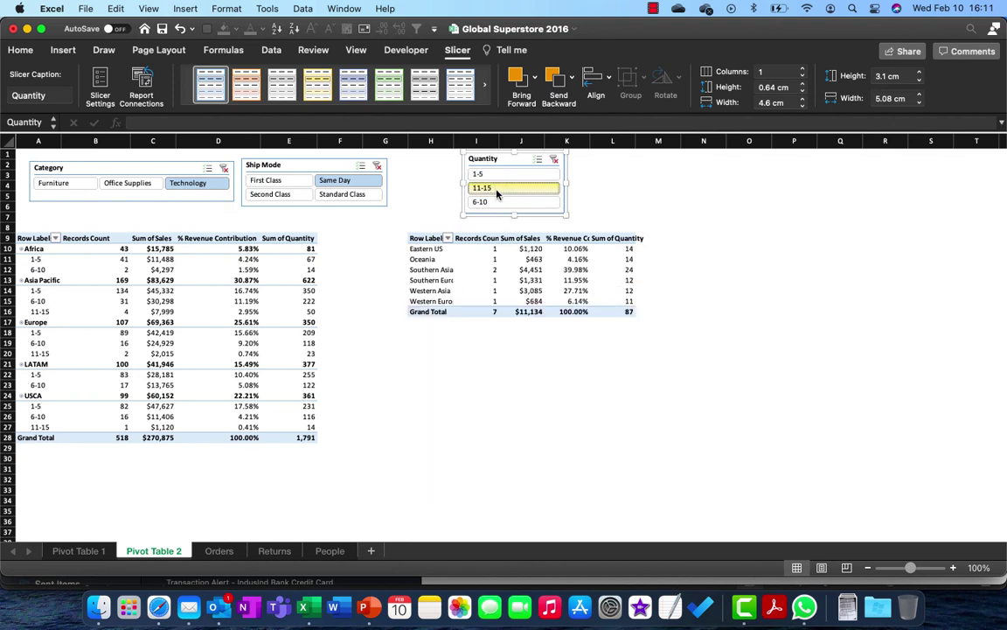
{"action": "left_click", "coordinate": [494, 203]}
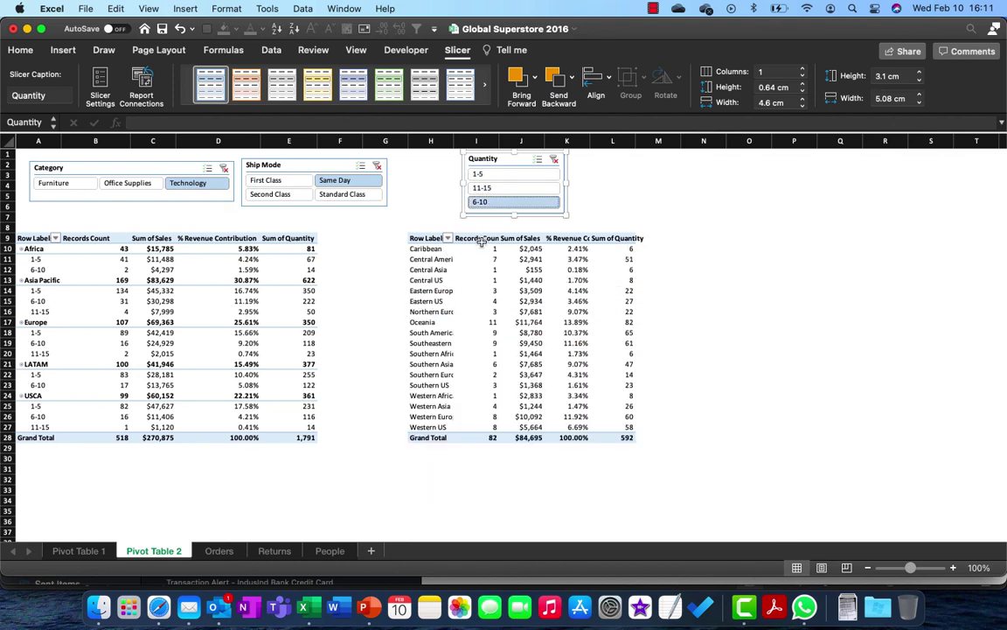
- Filter both tables to the First Class ship mode and switch the category among Office Supplies, Furniture and Technology
{"action": "left_click", "coordinate": [284, 181]}
{"action": "left_click", "coordinate": [55, 183]}
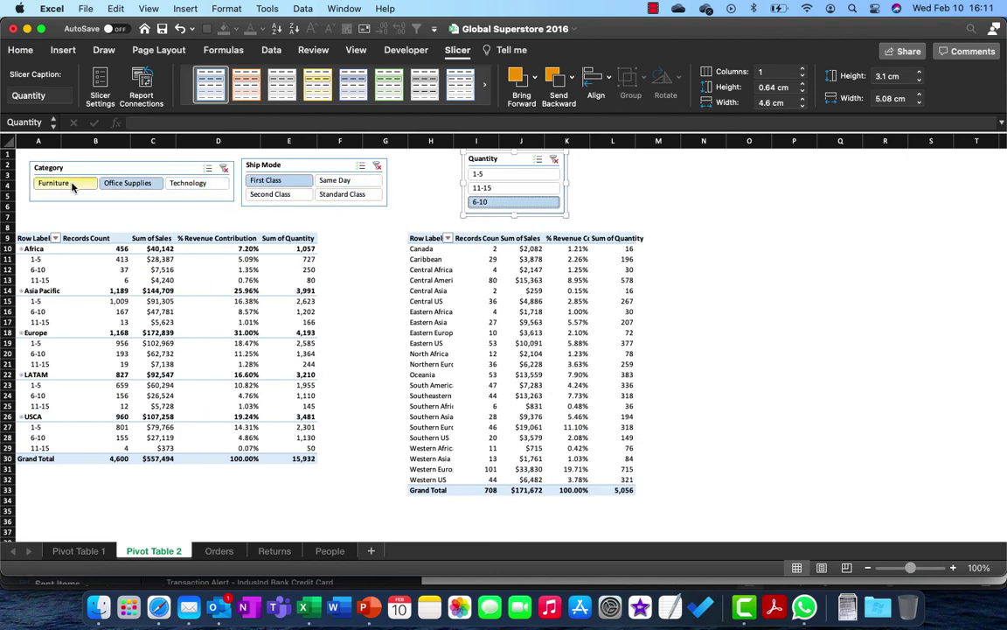
{"action": "left_click", "coordinate": [188, 183]}
- Clear the filters of the Category, Ship Mode and Quantity slicers
{"action": "left_click", "coordinate": [223, 168]}
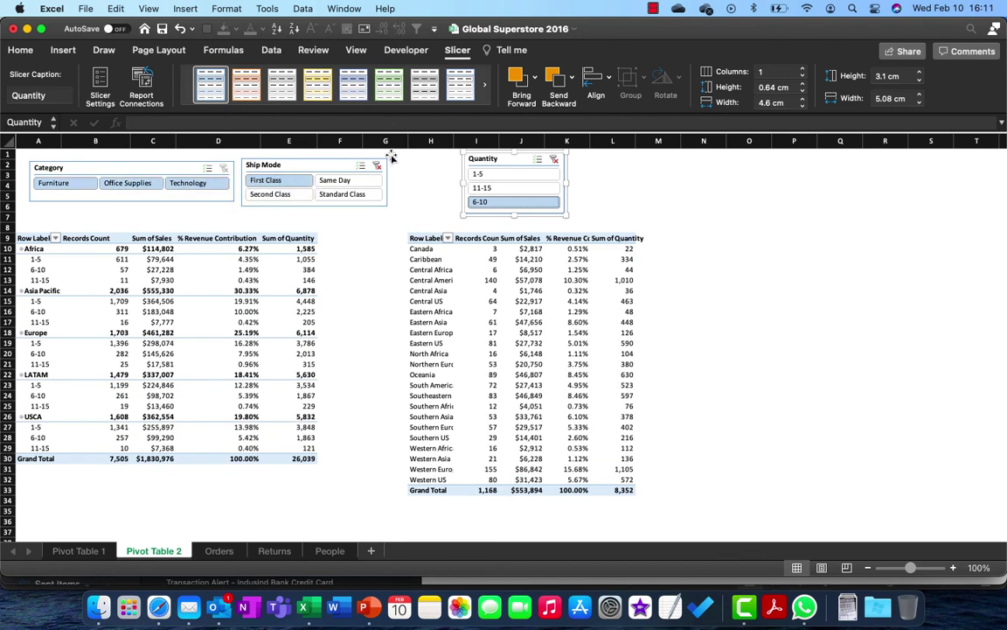
{"action": "left_click", "coordinate": [554, 159]}
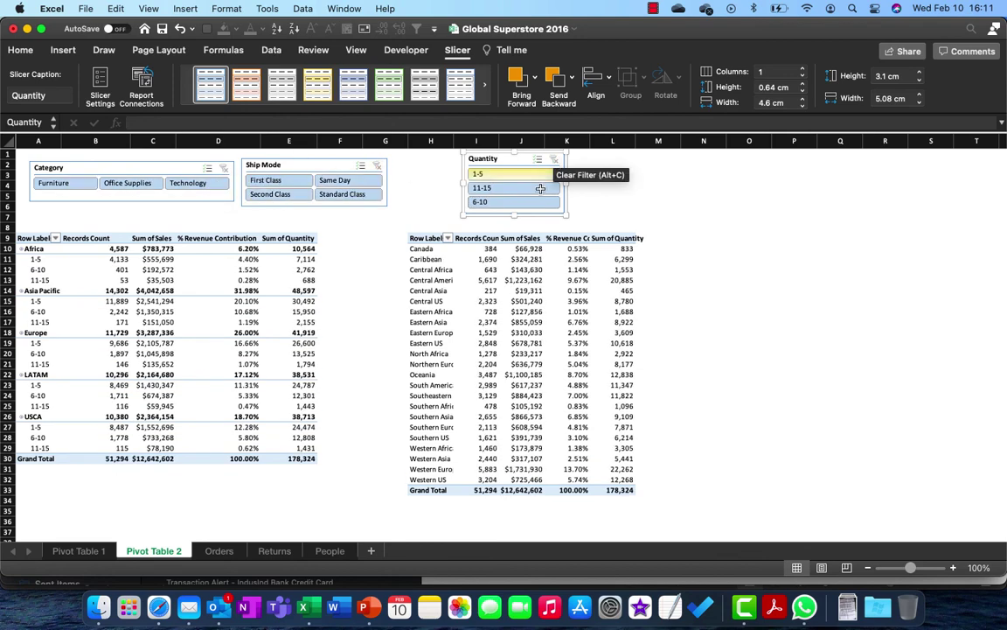